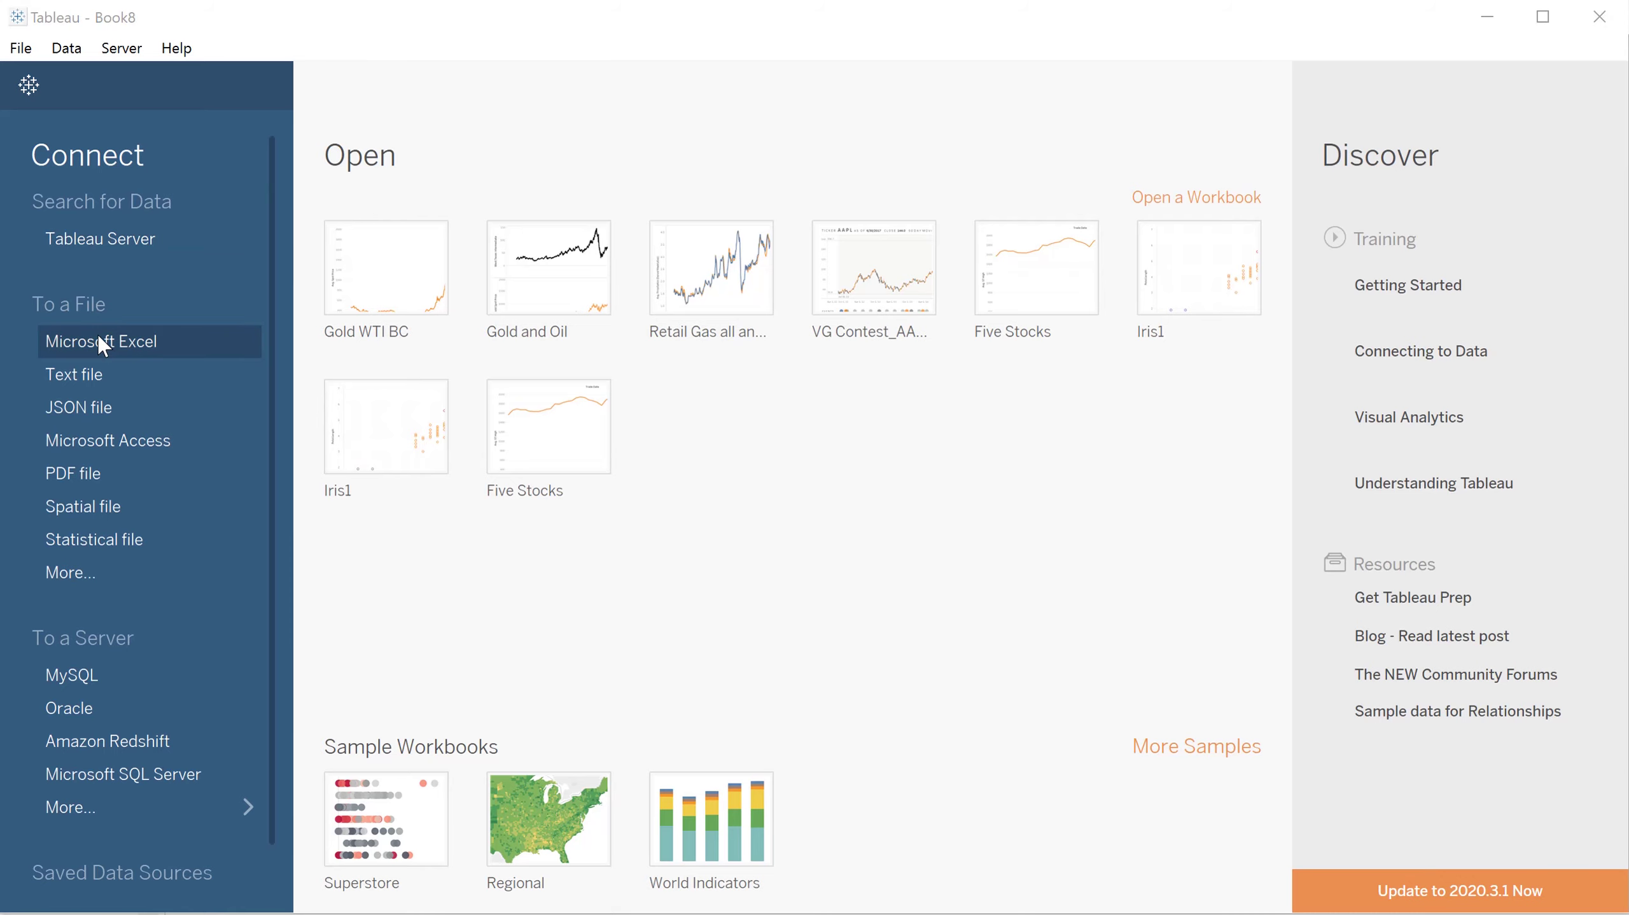
# Connect to the Excel workbook "SpotPrices - Students" and add its SpotPrices table to the data source.
pyautogui.click(103, 347)
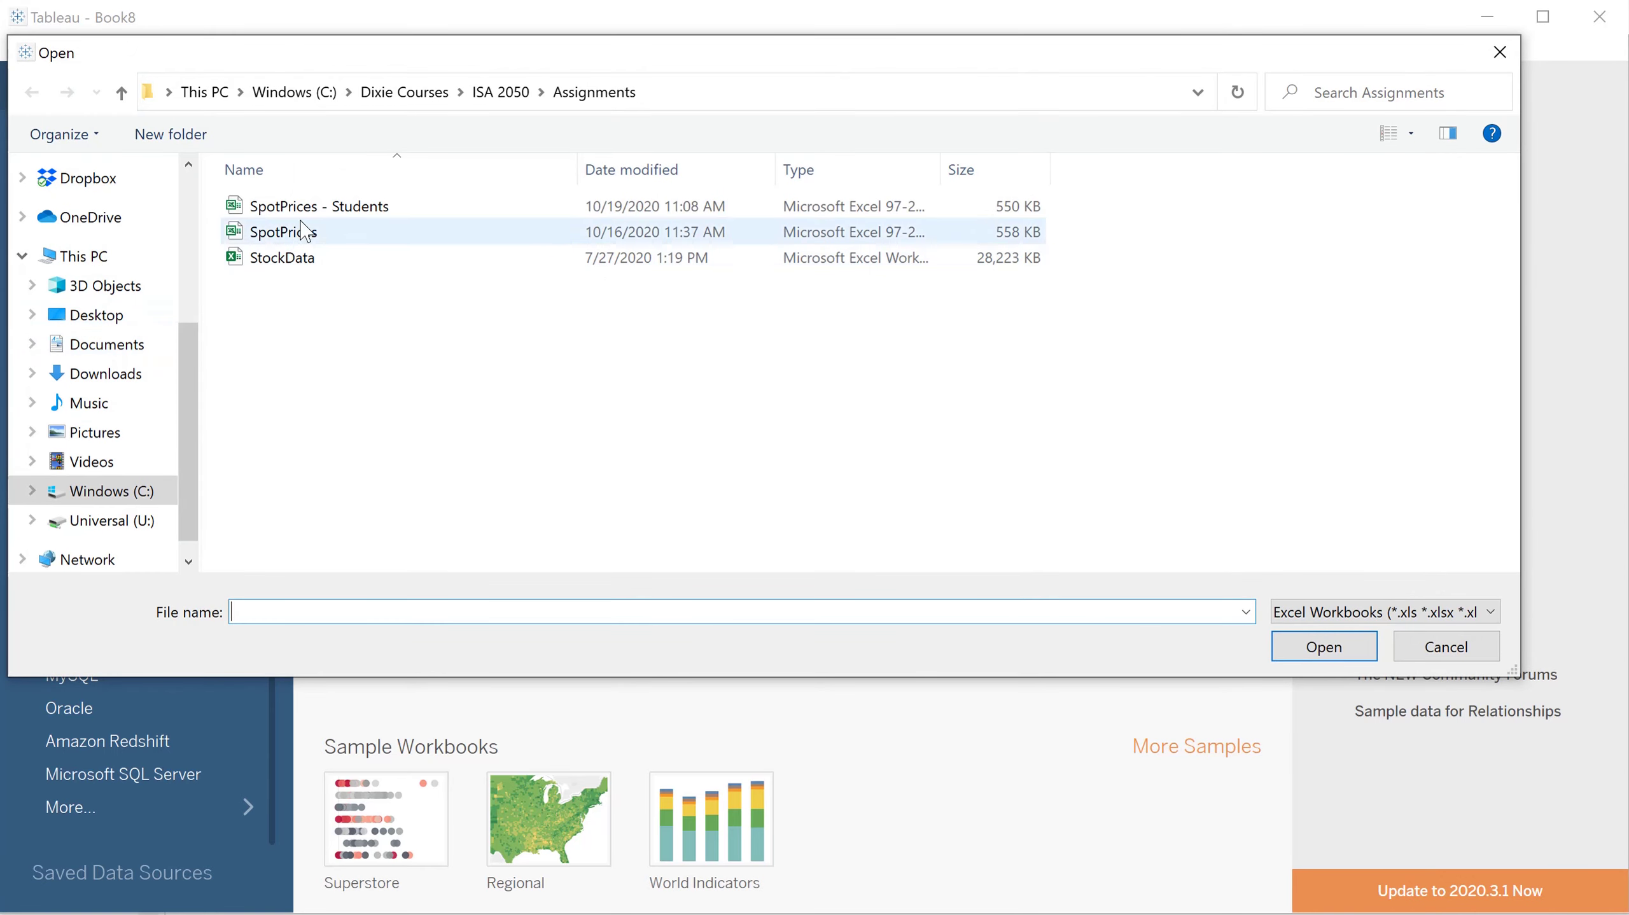
pyautogui.click(312, 211)
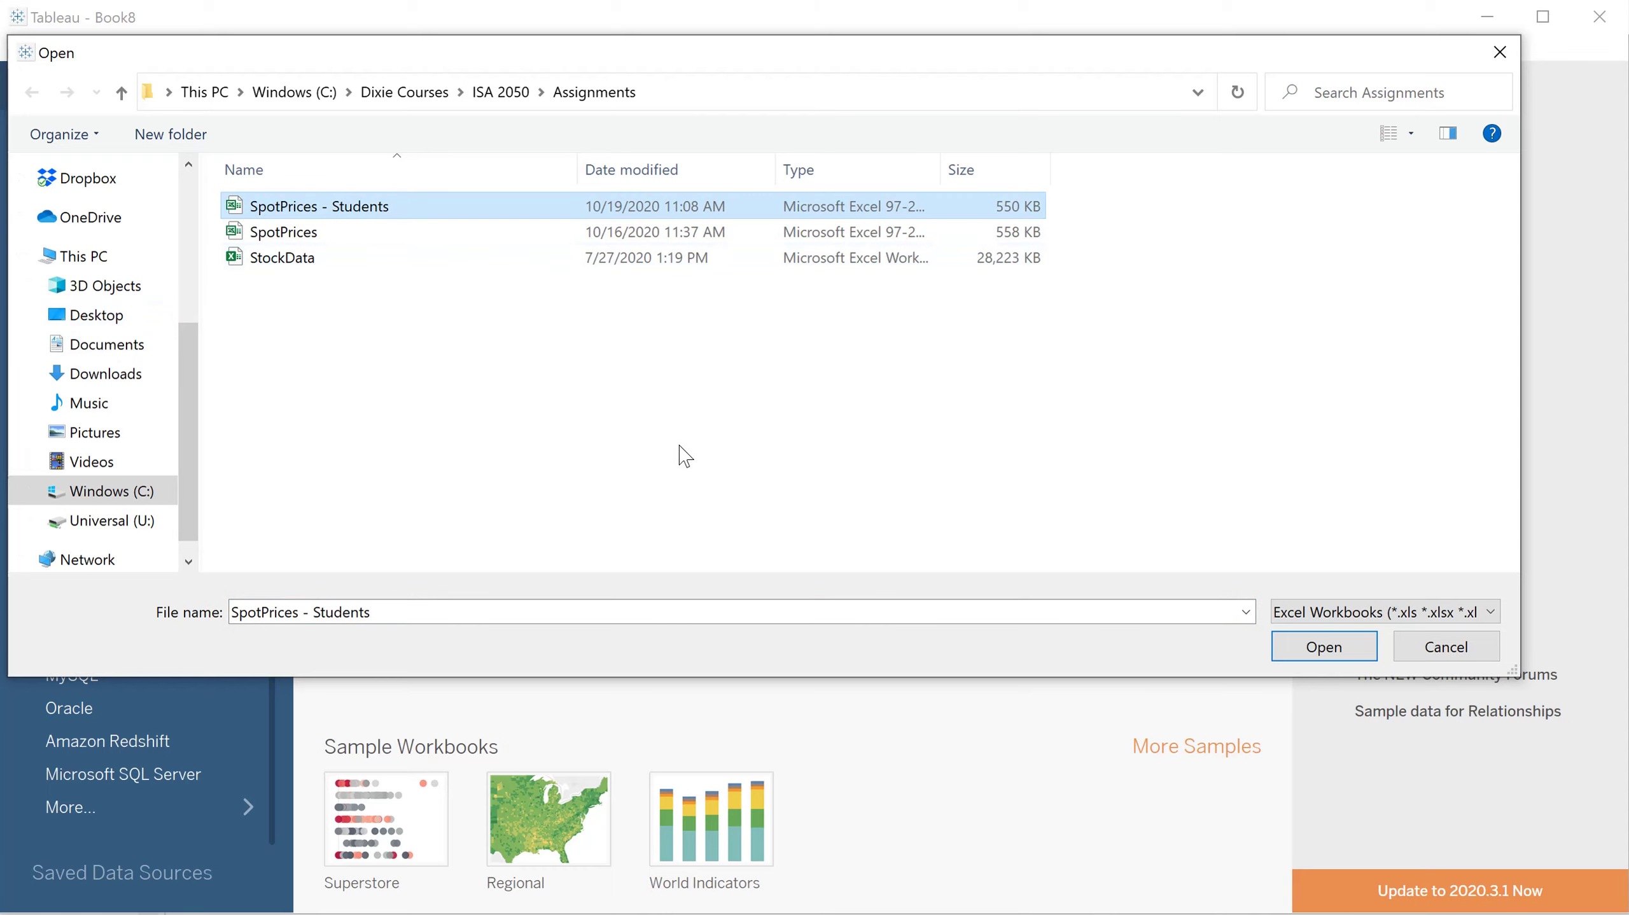
pyautogui.click(1324, 646)
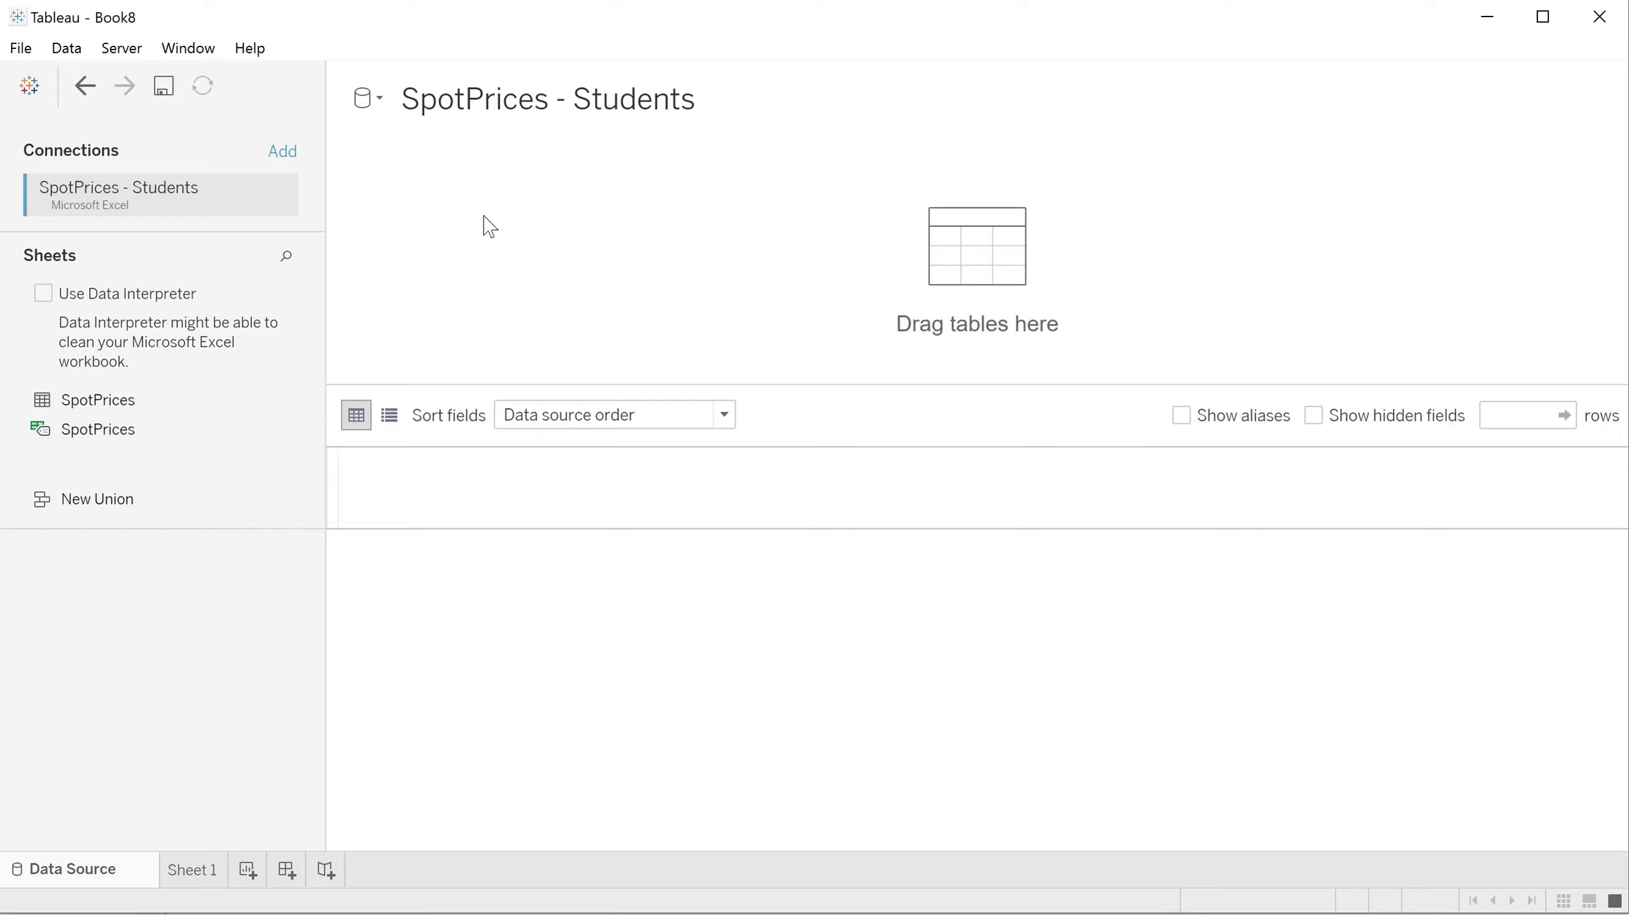
pyautogui.doubleClick(97, 429)
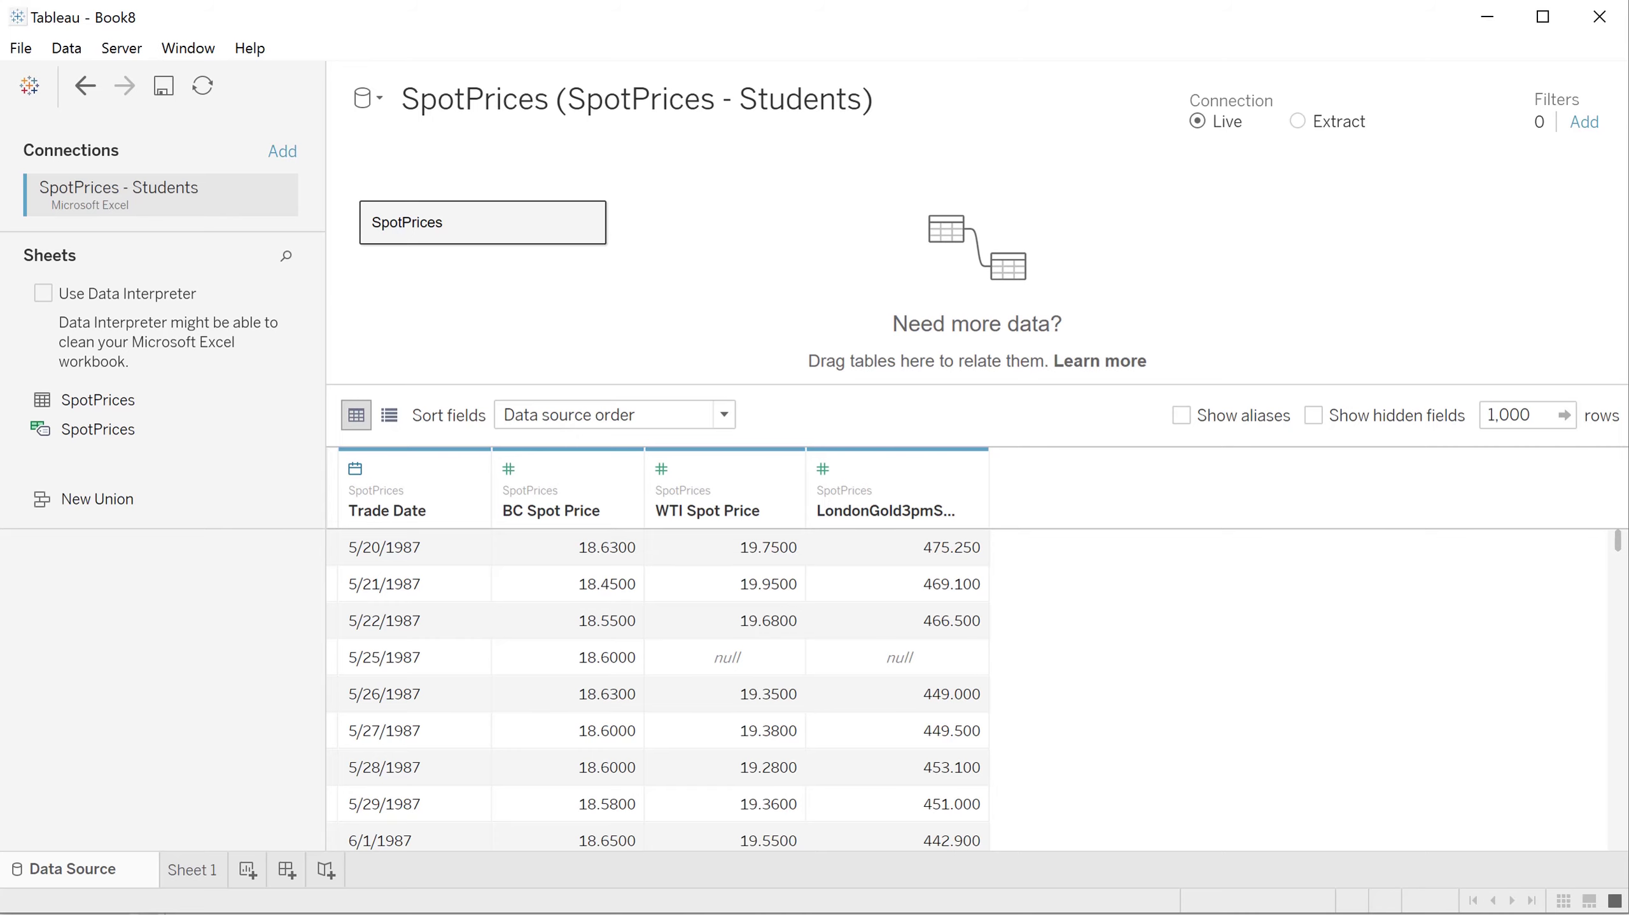
# On Sheet 1, place Trade Date on Columns and set it to Exact Date.
pyautogui.click(190, 869)
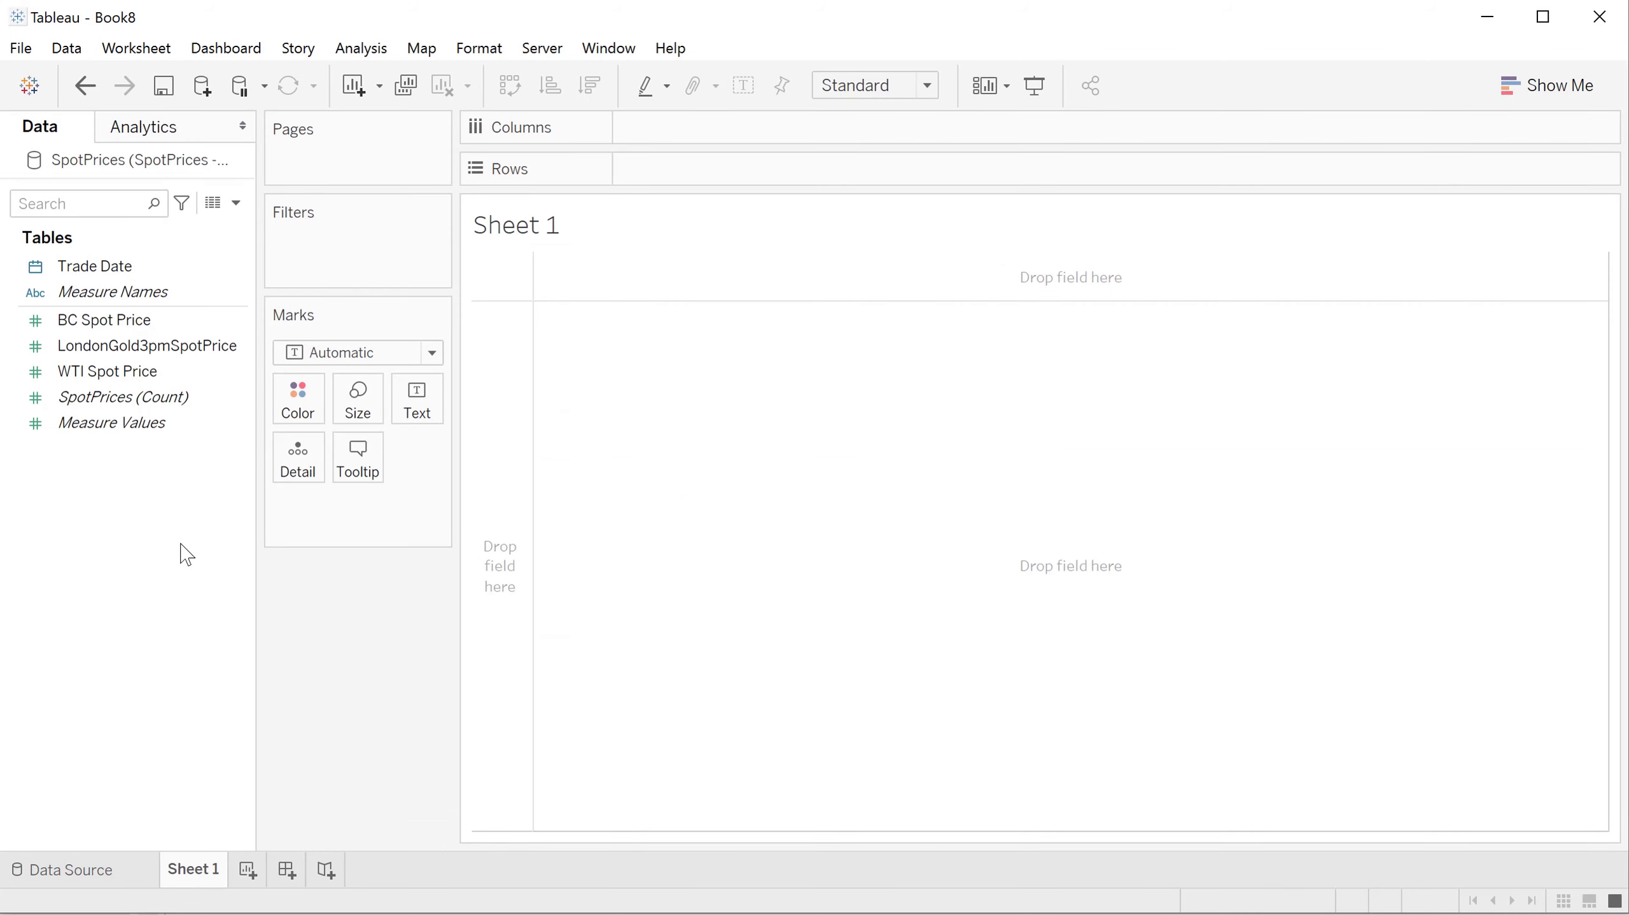
pyautogui.moveTo(62, 264); pyautogui.dragTo(663, 123)
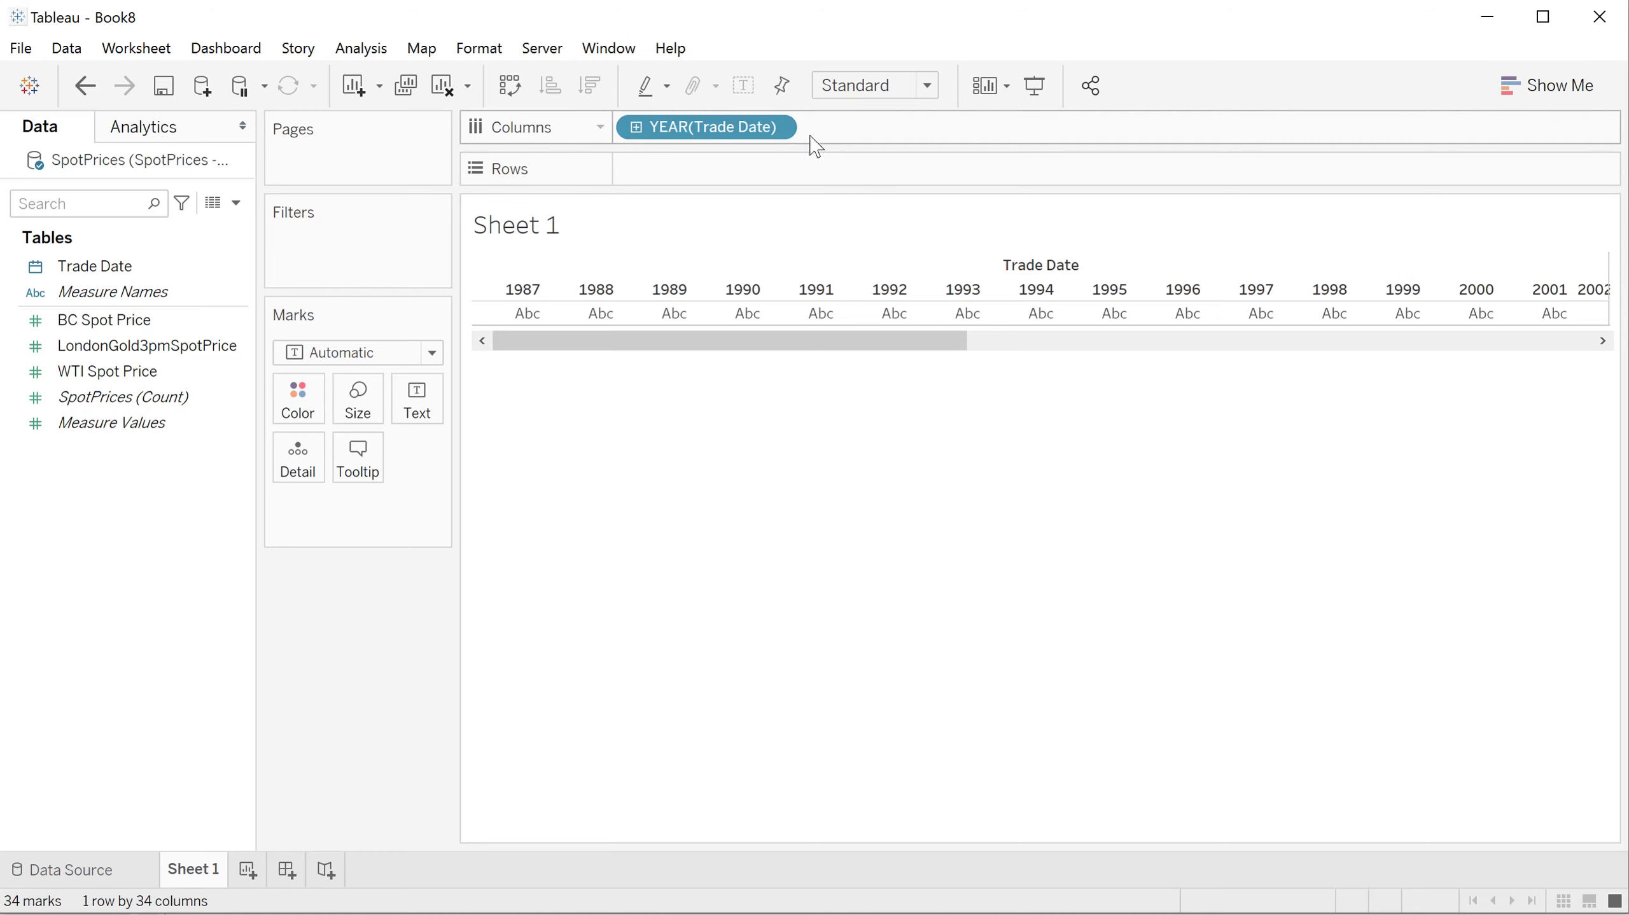
pyautogui.click(777, 126)
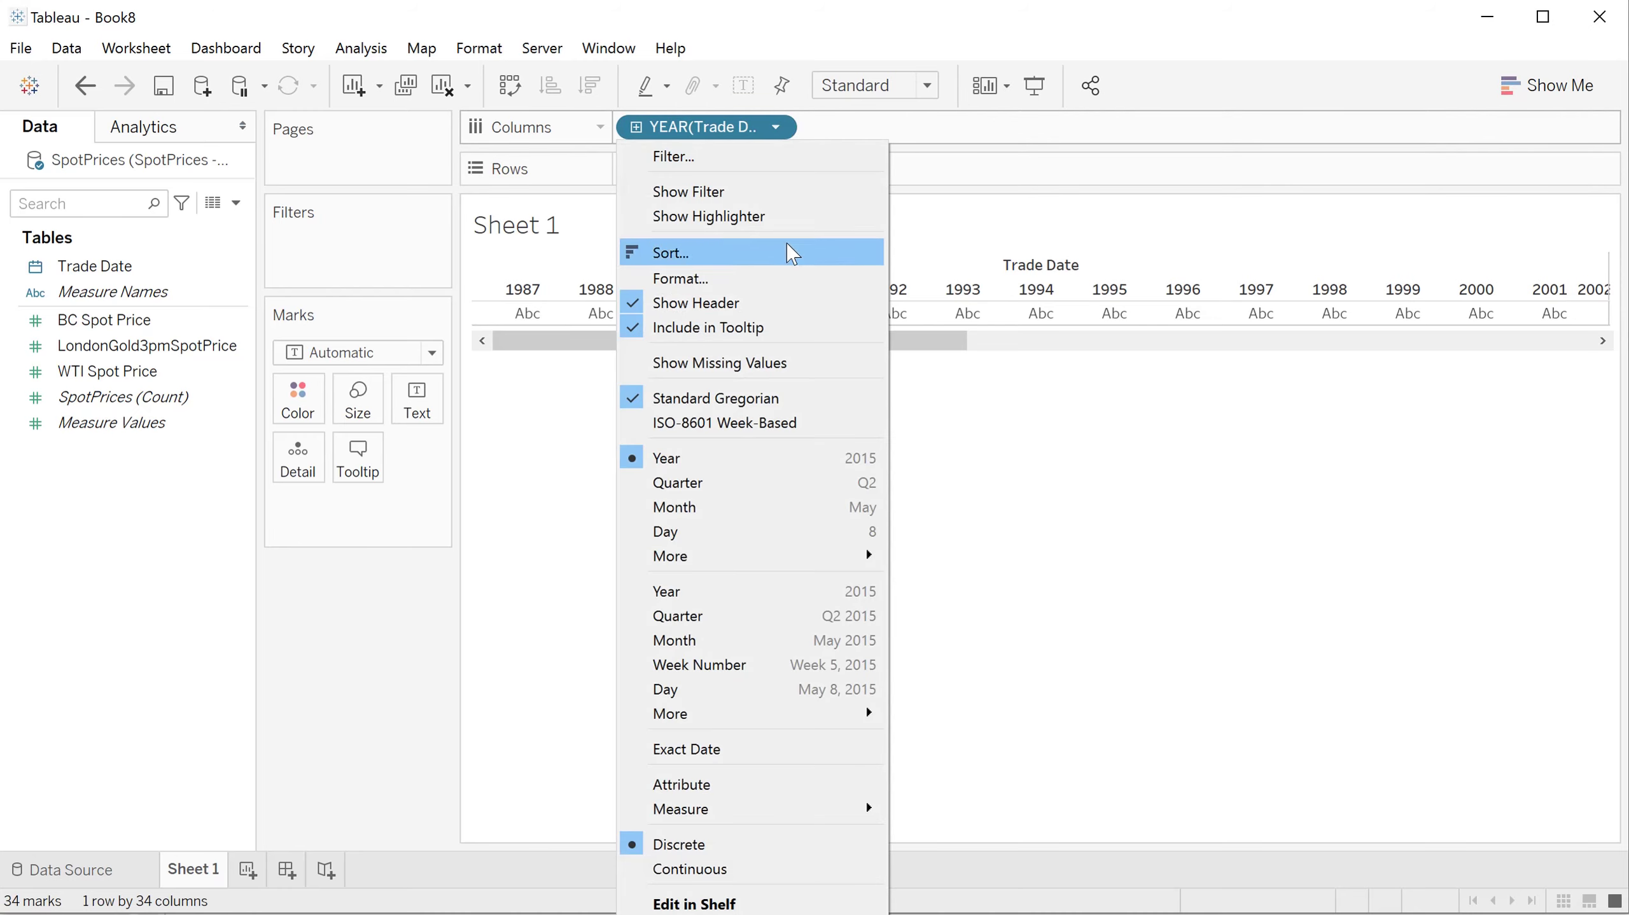
pyautogui.click(718, 747)
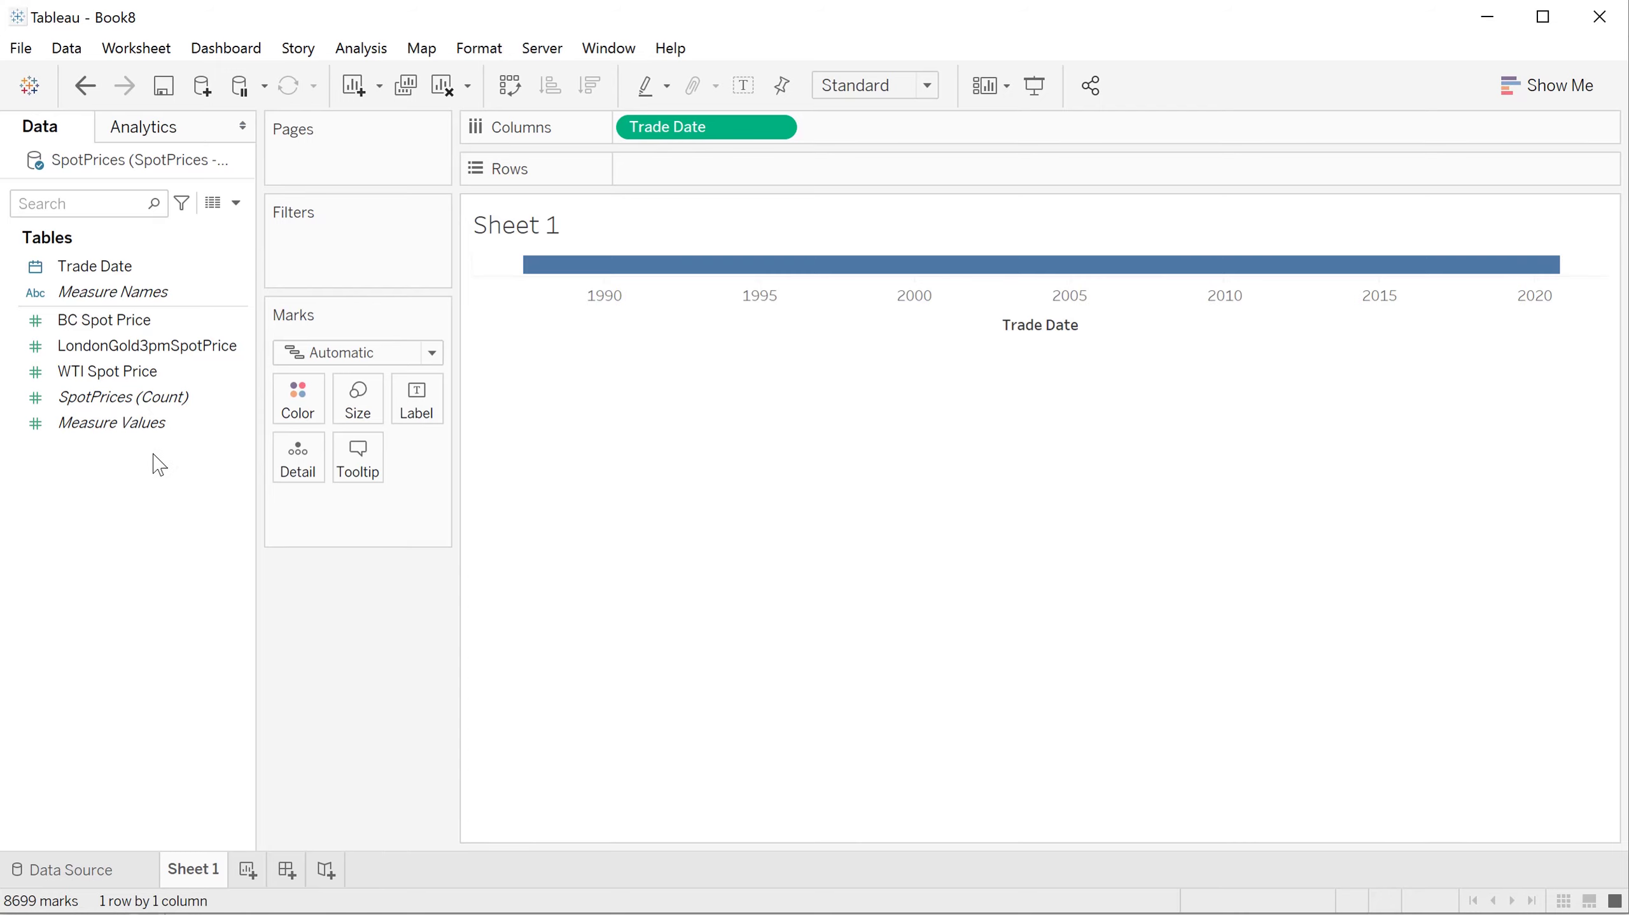
# Add WTI Spot Price to Rows and set its aggregation to Average.
pyautogui.click(146, 373)
pyautogui.moveTo(177, 373)
pyautogui.mouseDown()
pyautogui.moveTo(550, 286)
pyautogui.moveTo(701, 180)
pyautogui.mouseUp()
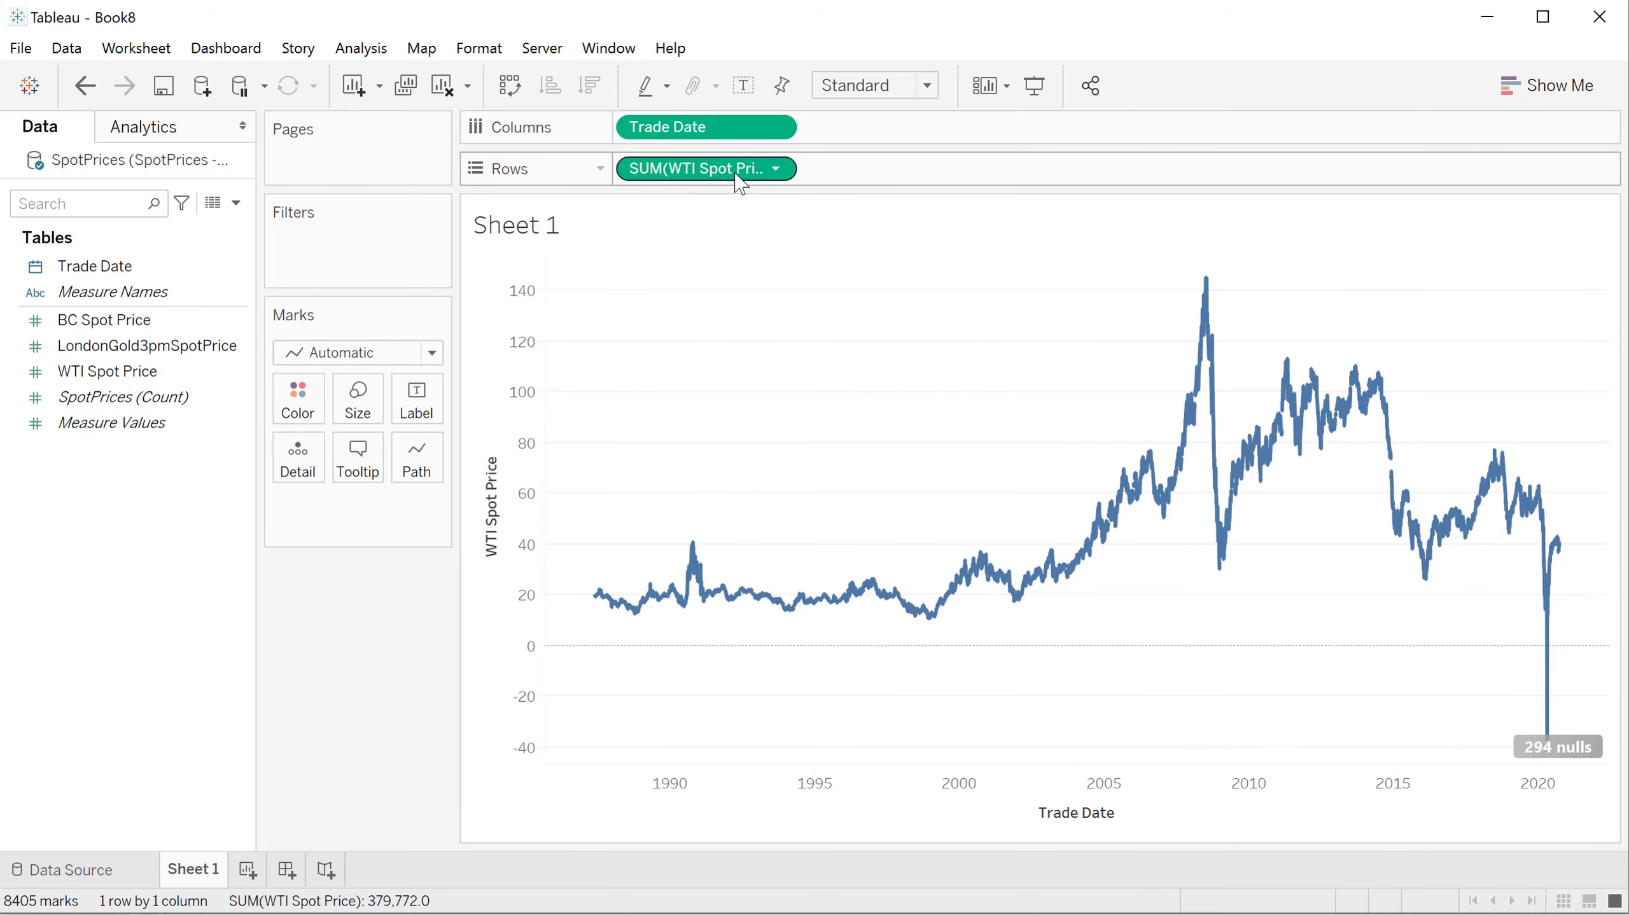
pyautogui.click(778, 168)
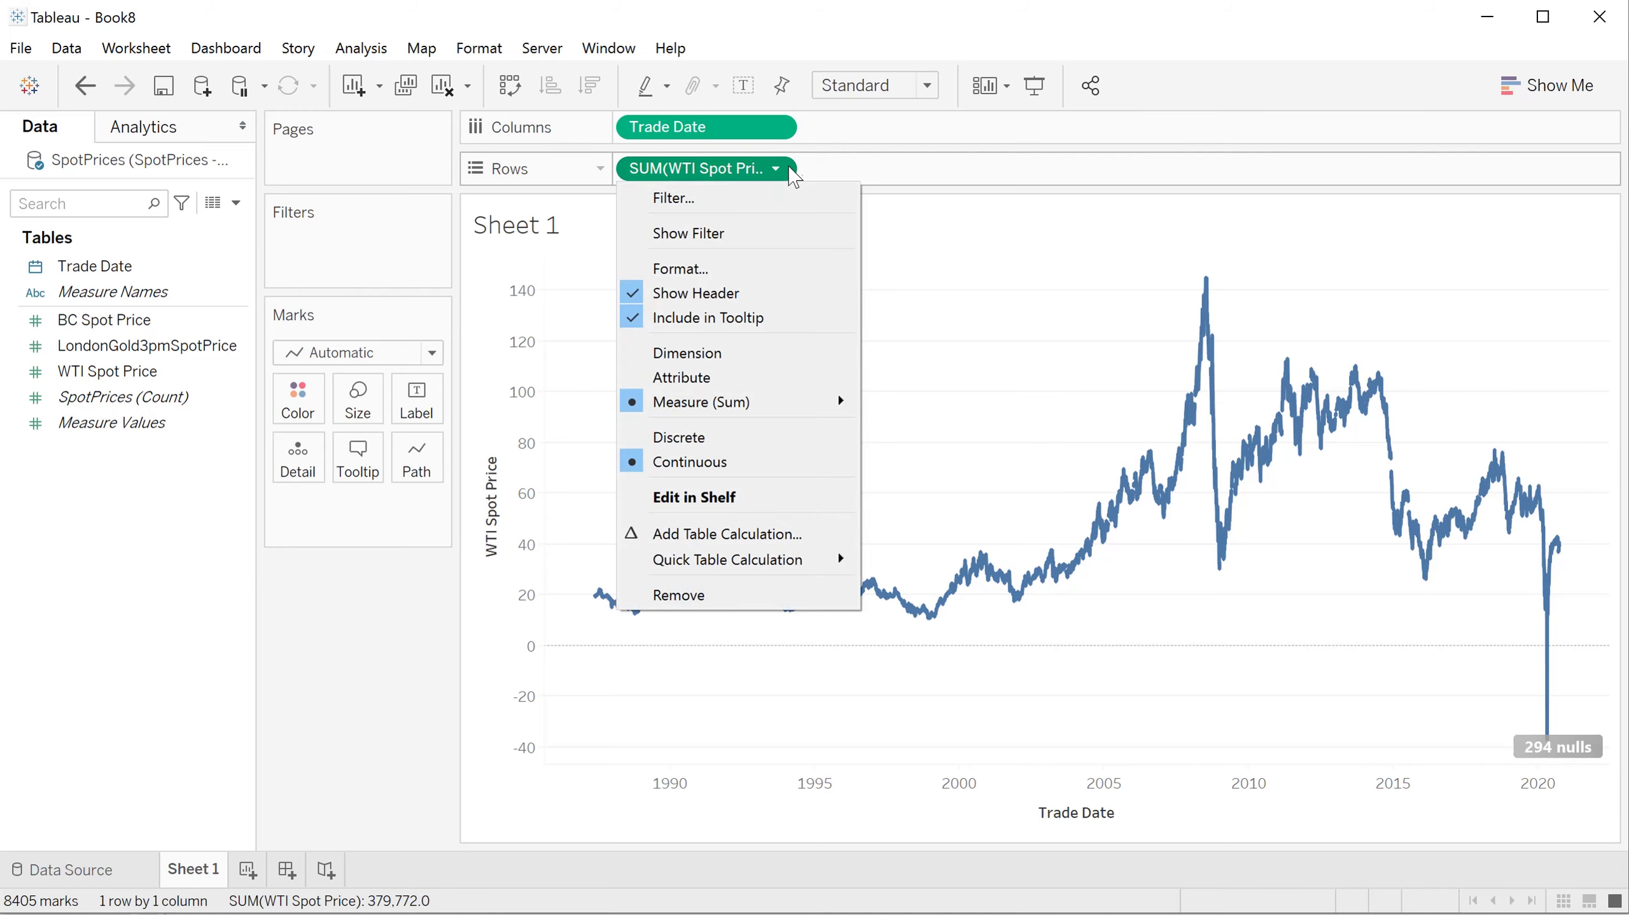
pyautogui.moveTo(830, 396)
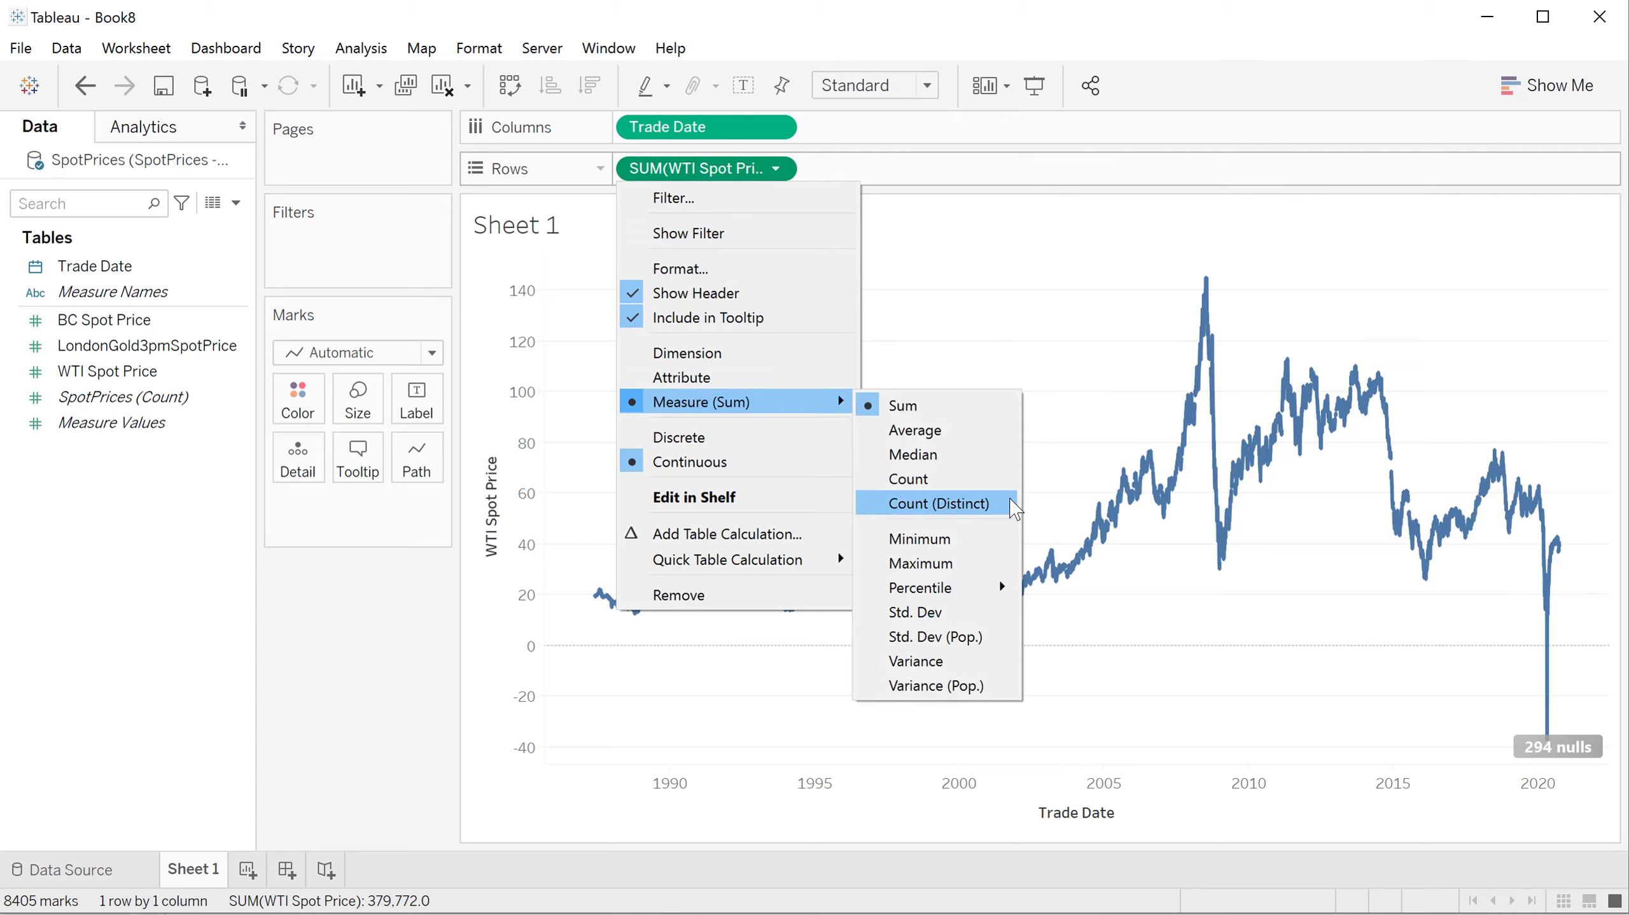
pyautogui.click(1003, 431)
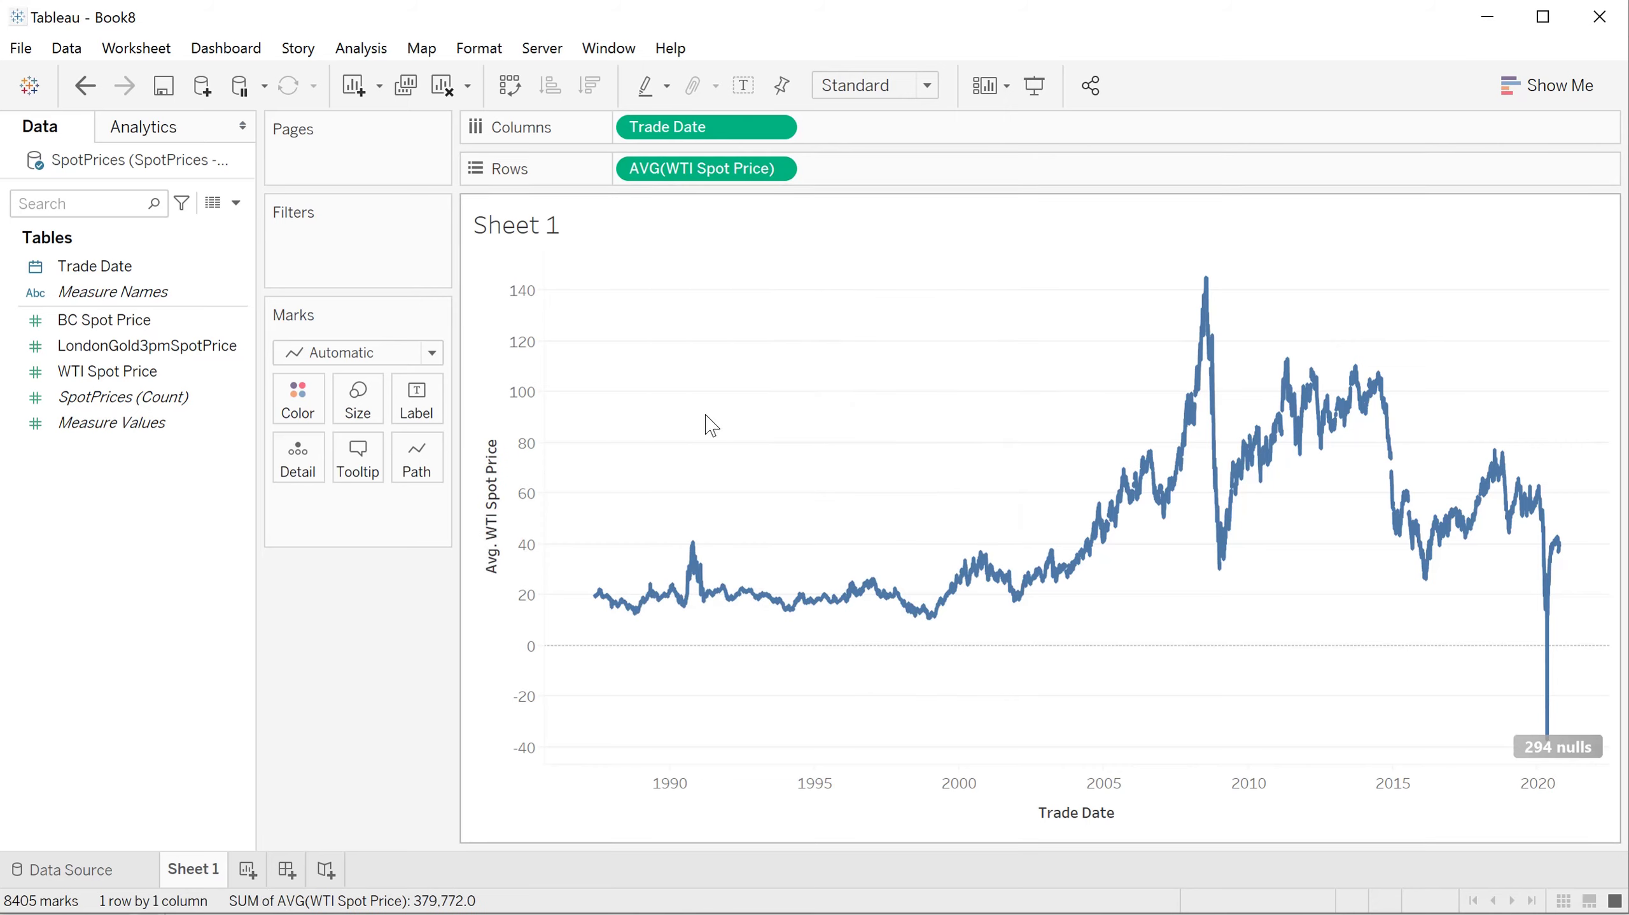
# Add LondonGold3pmSpotPrice to Rows beside WTI Spot Price and set its aggregation to Average.
pyautogui.moveTo(181, 345); pyautogui.dragTo(964, 181)
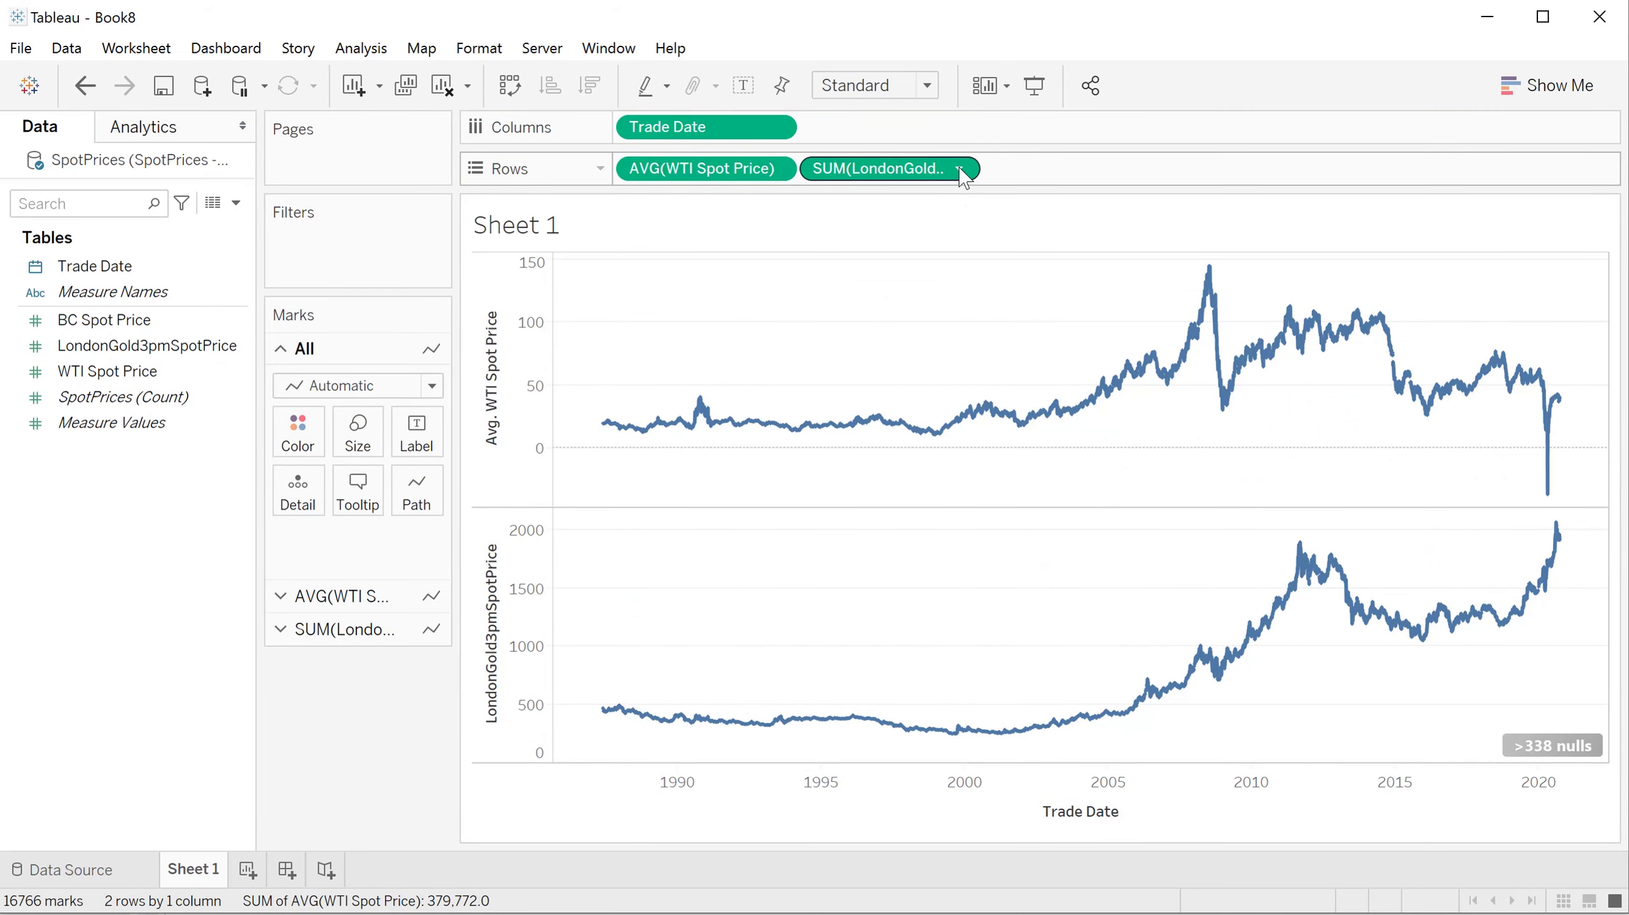
pyautogui.click(960, 169)
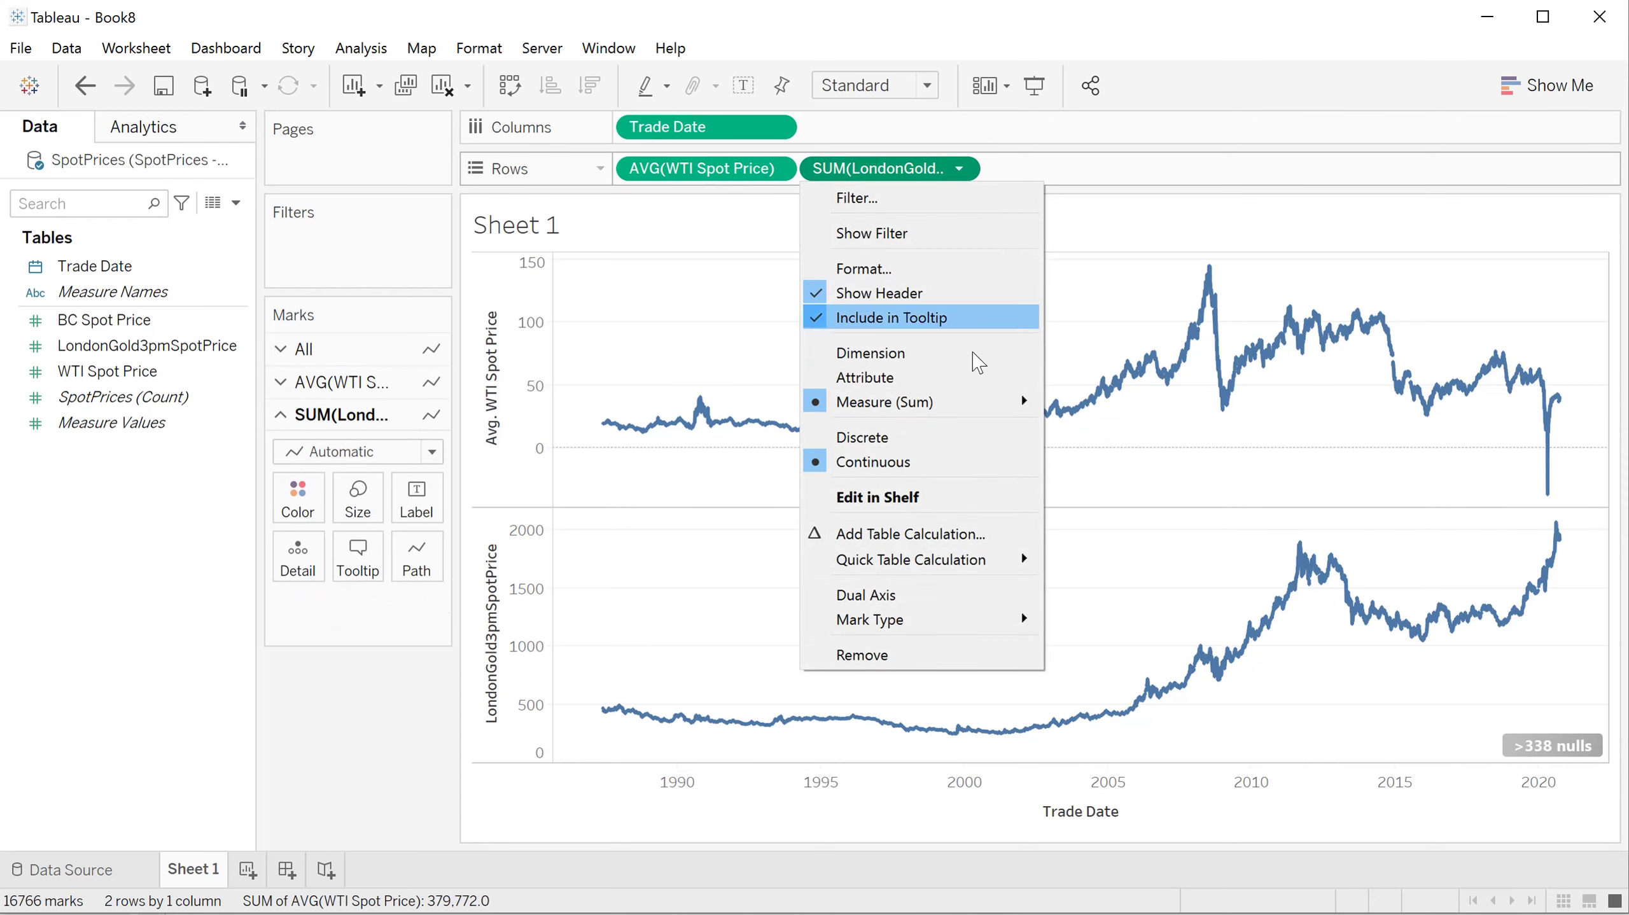
pyautogui.moveTo(992, 403)
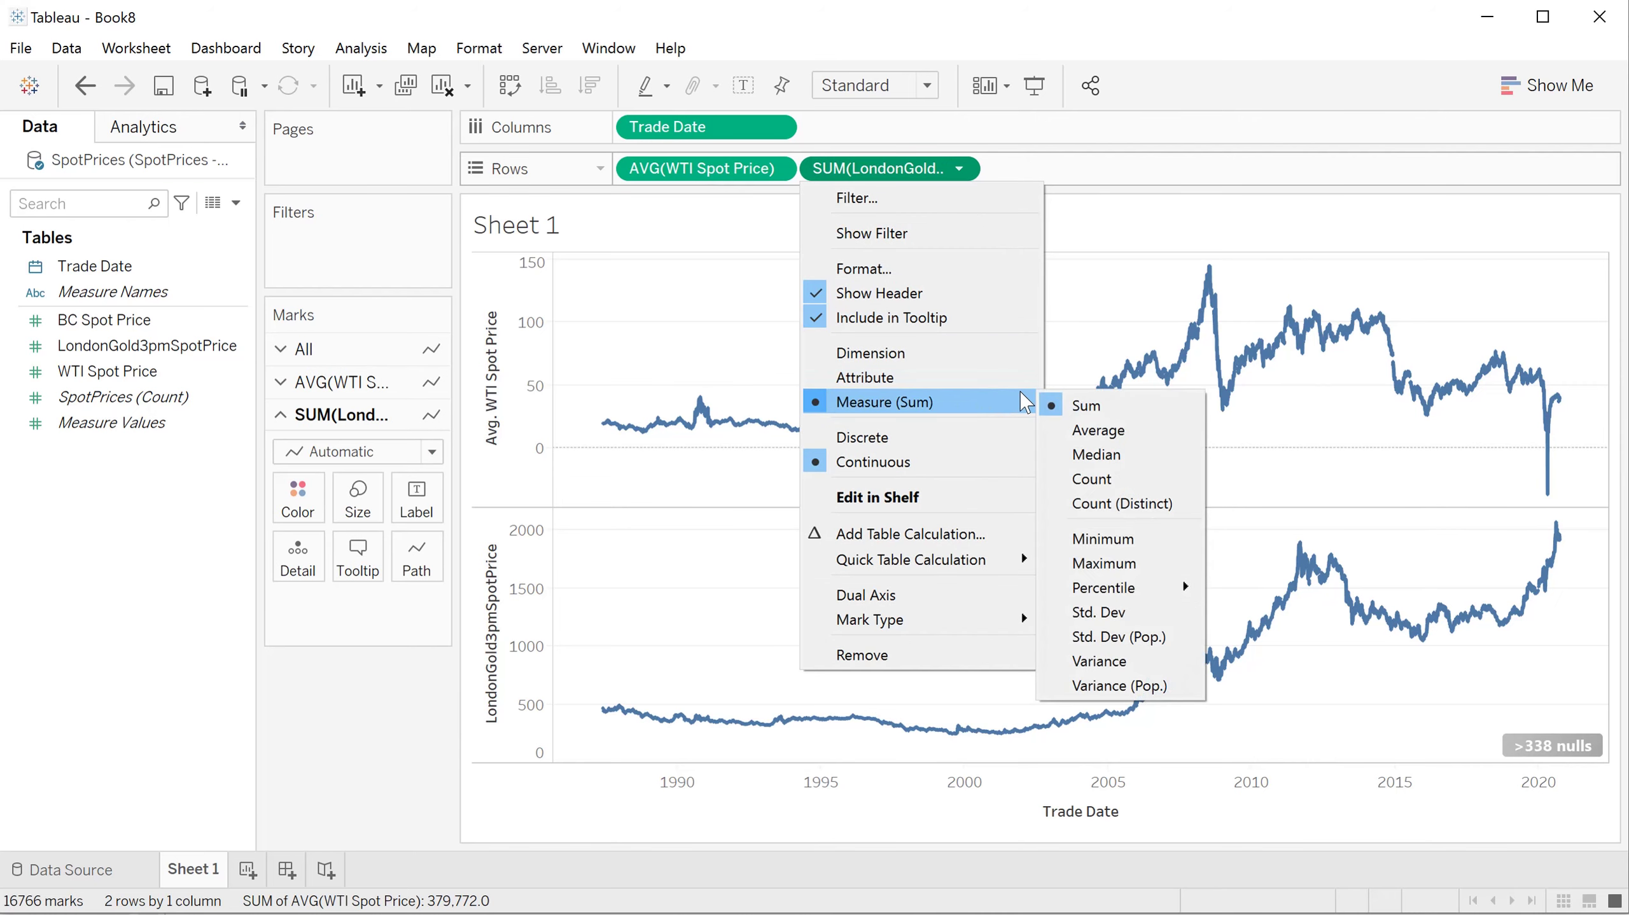
pyautogui.click(1102, 430)
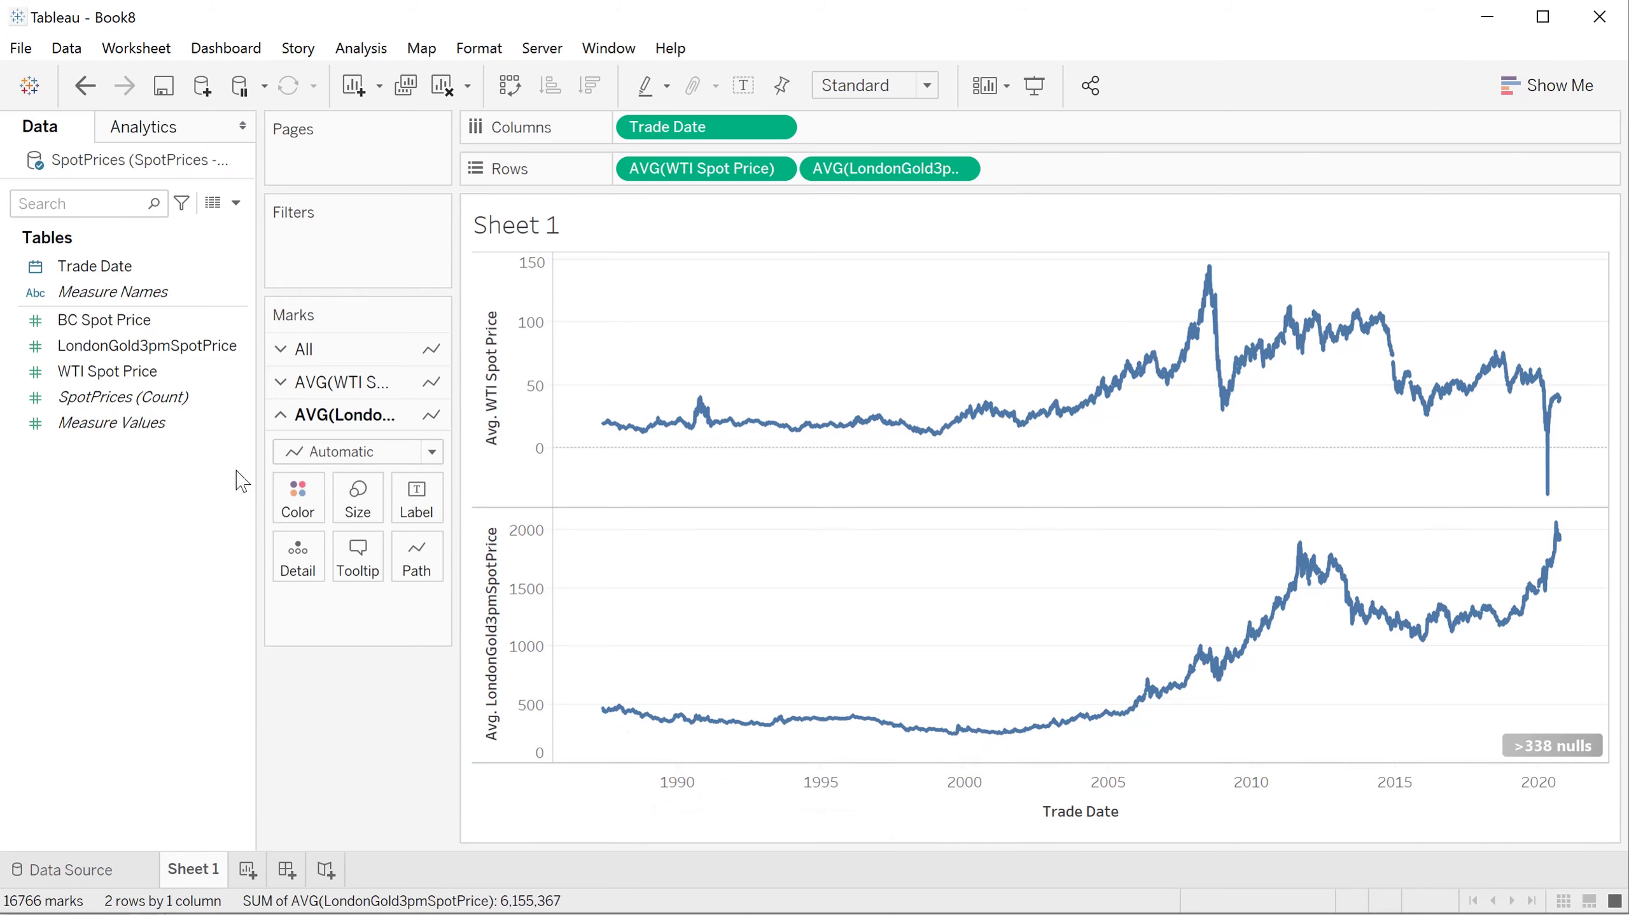
pyautogui.rightClick(241, 344)
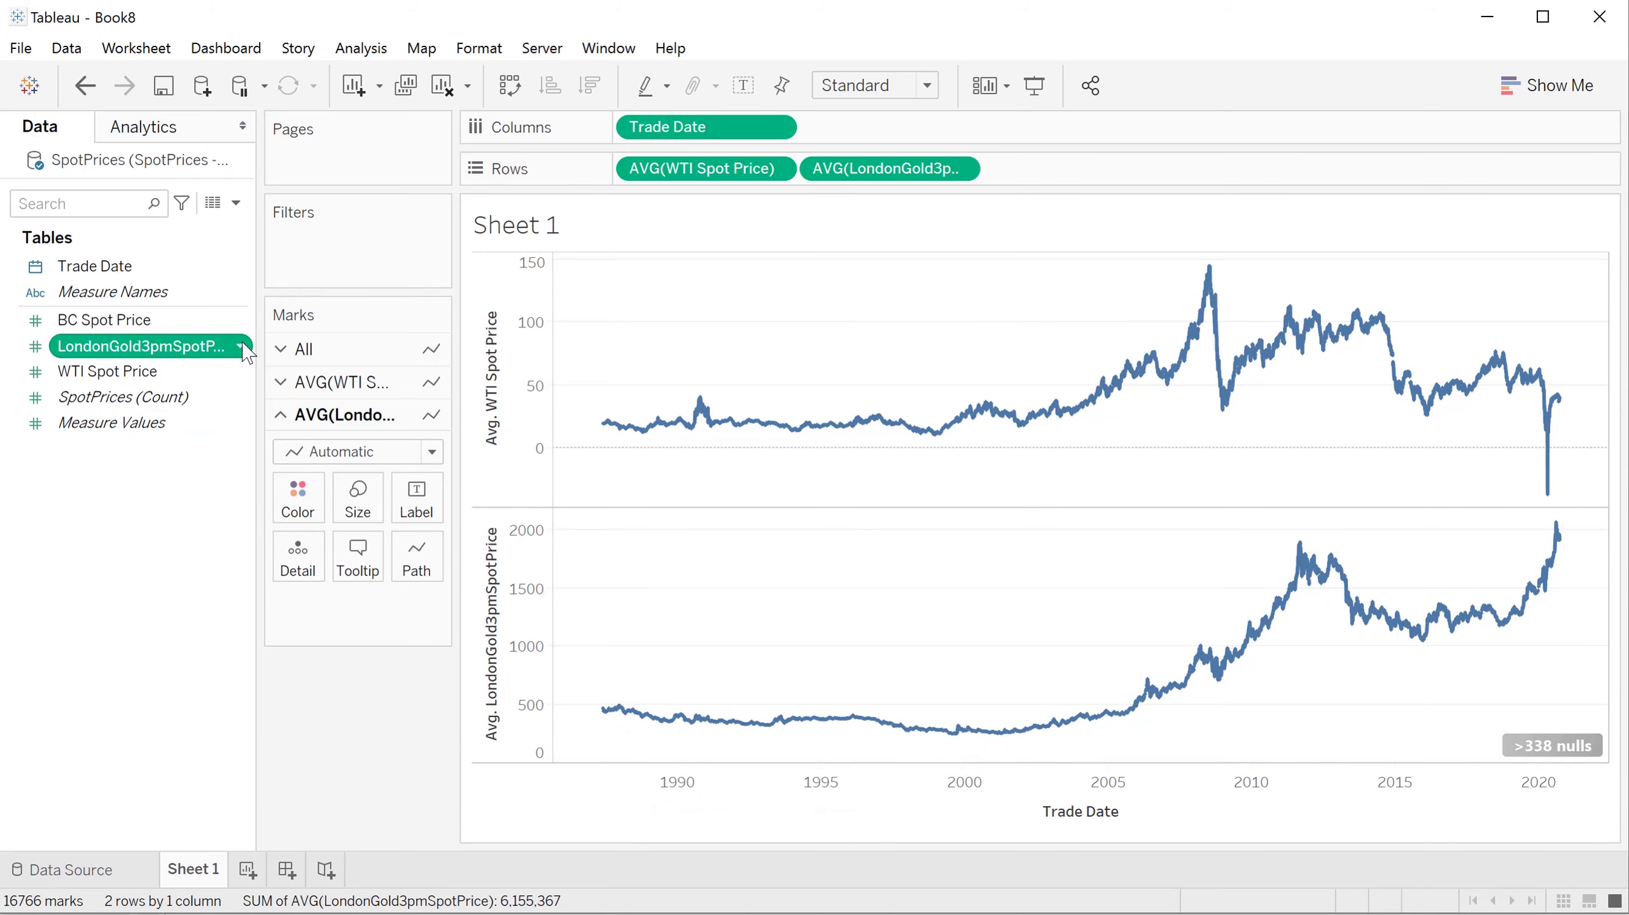
pyautogui.click(151, 352)
pyautogui.click(151, 352)
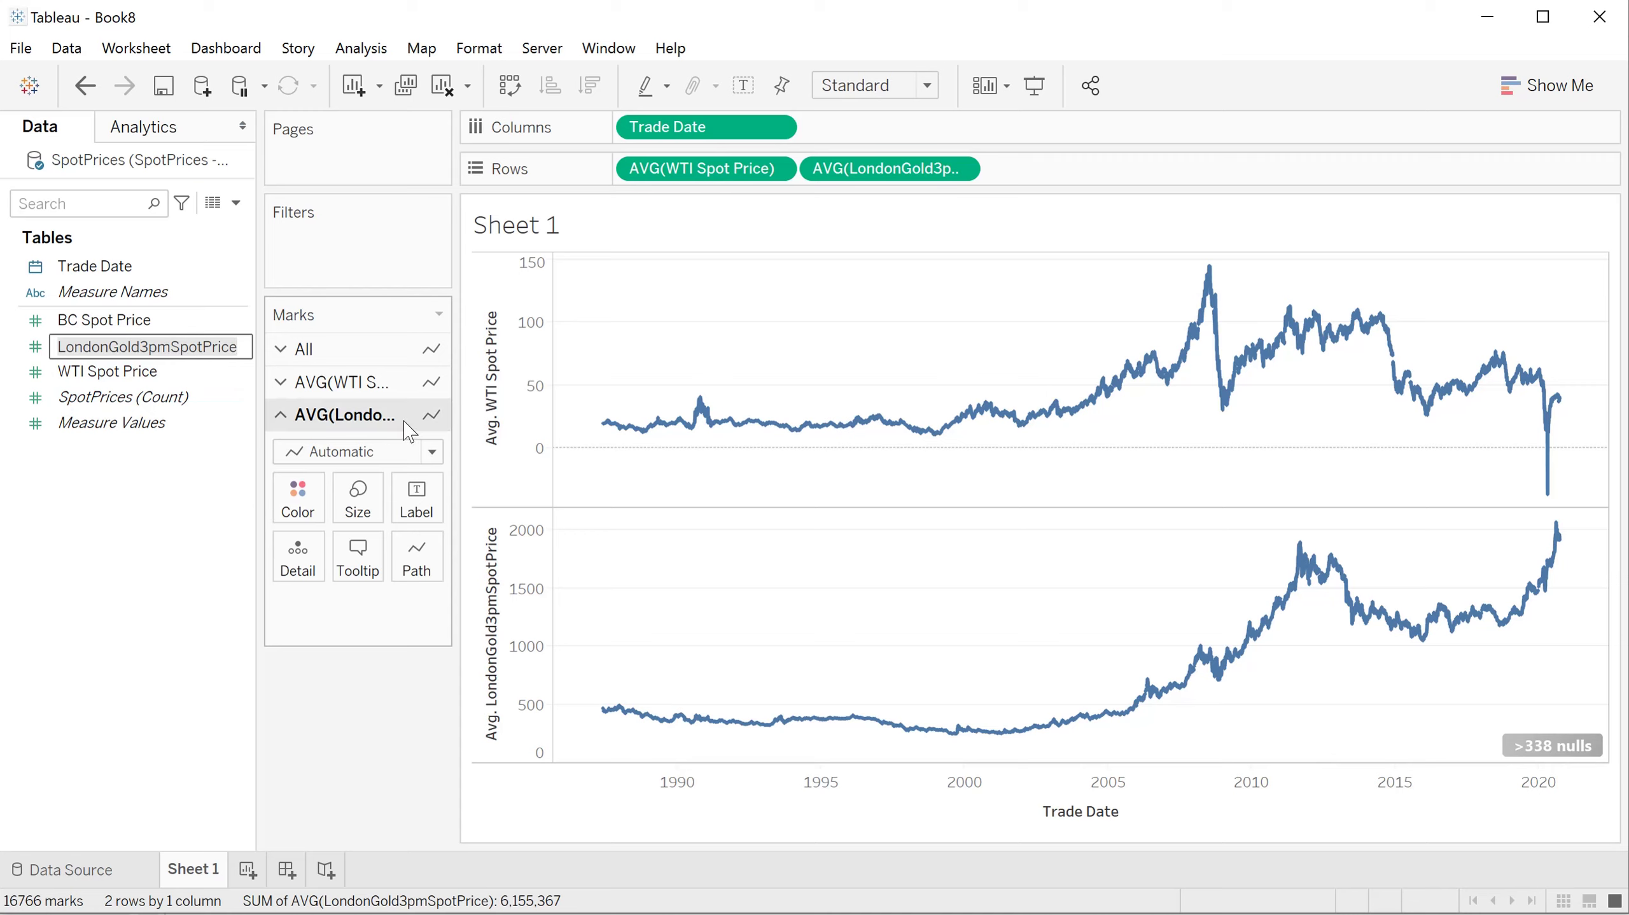
pyautogui.press('Return')
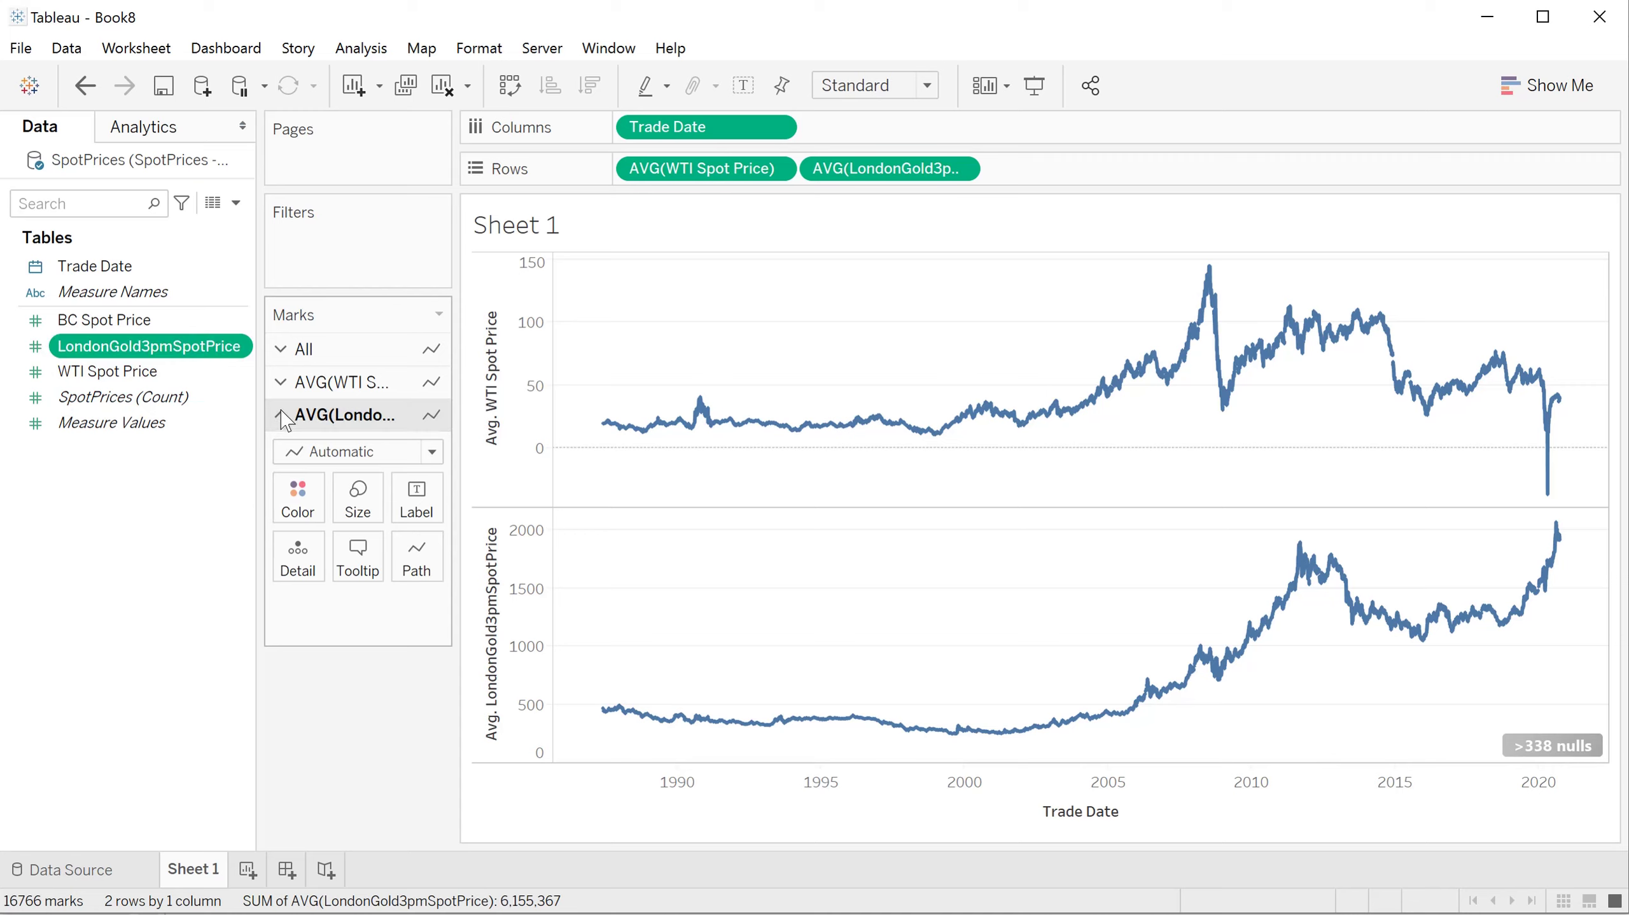
# Color the average LondonGold3pmSpotPrice line light orange.
pyautogui.click(317, 519)
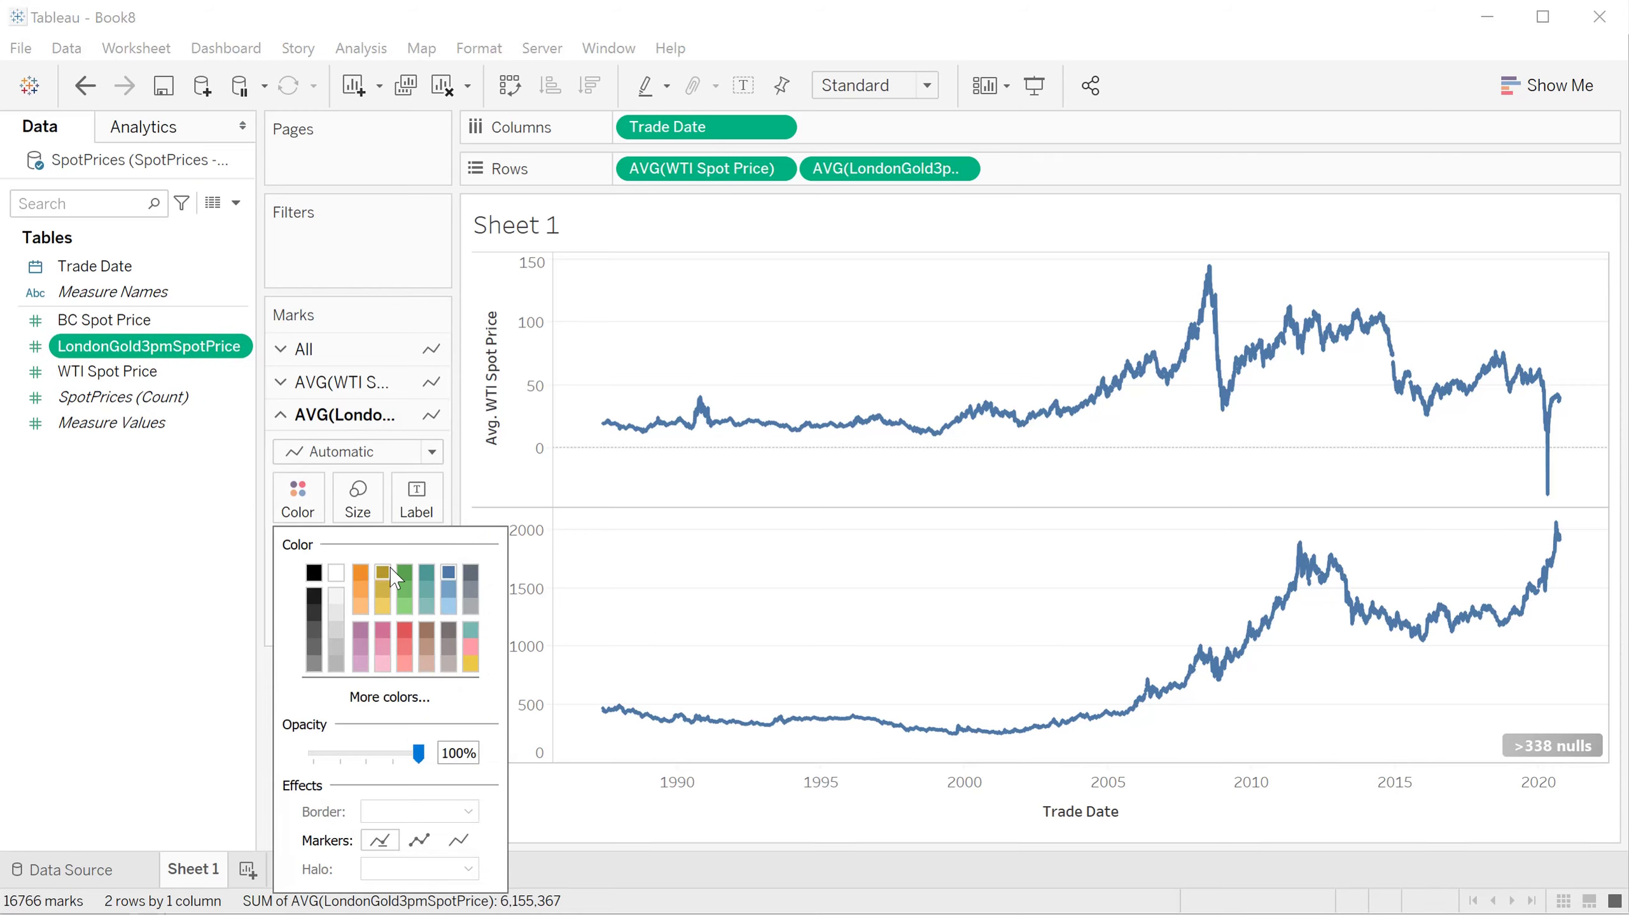
pyautogui.click(356, 585)
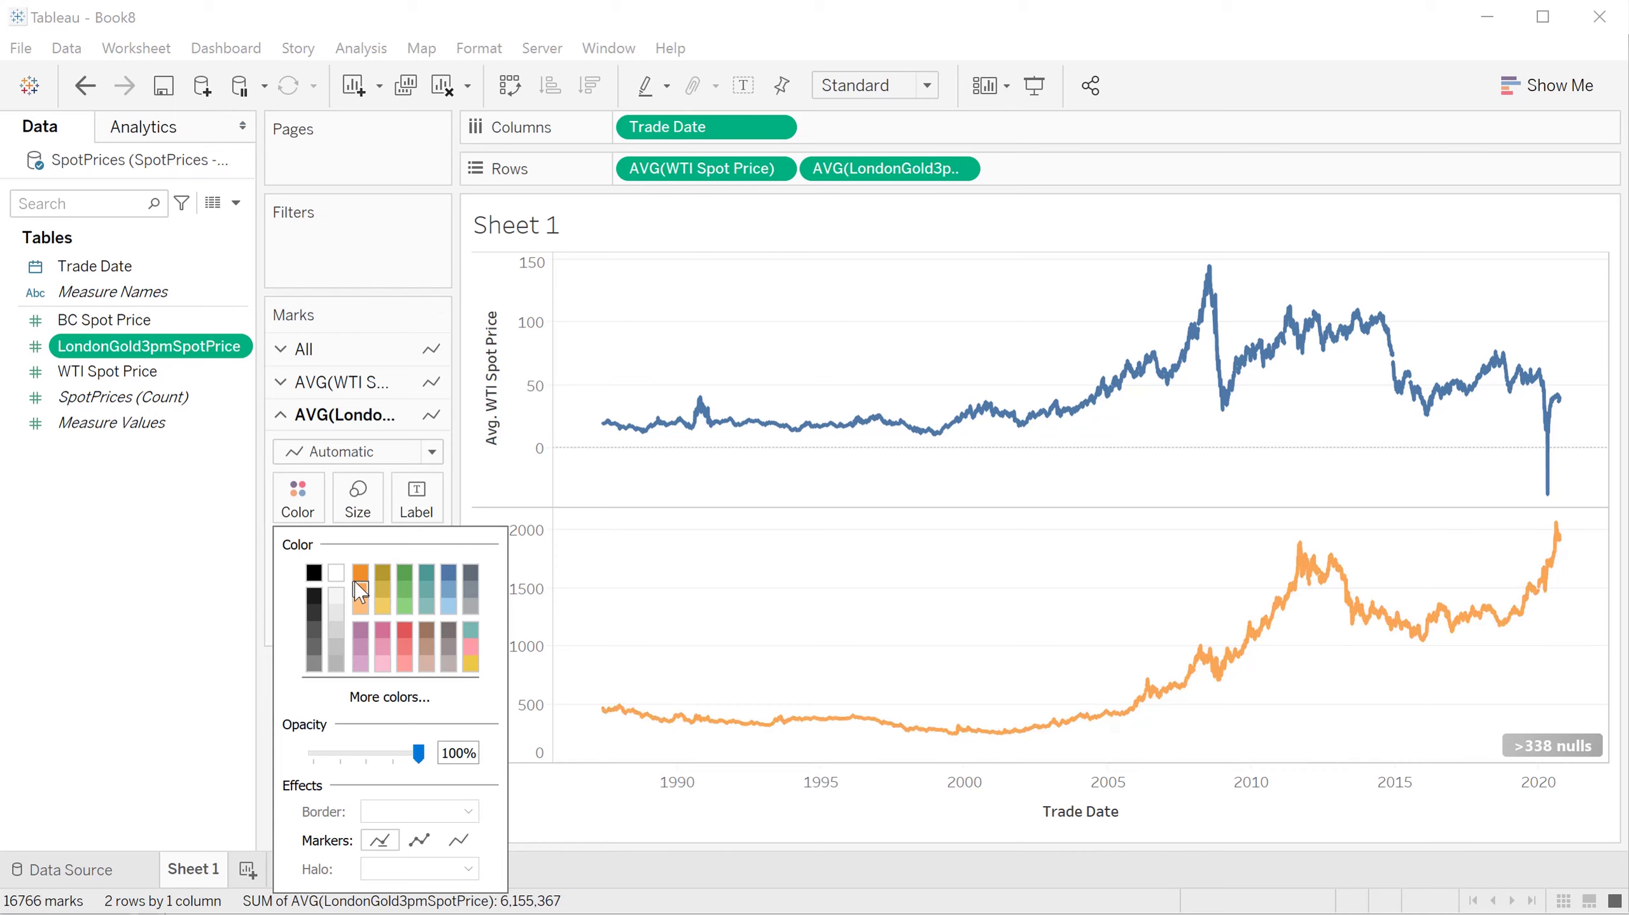
pyautogui.click(137, 574)
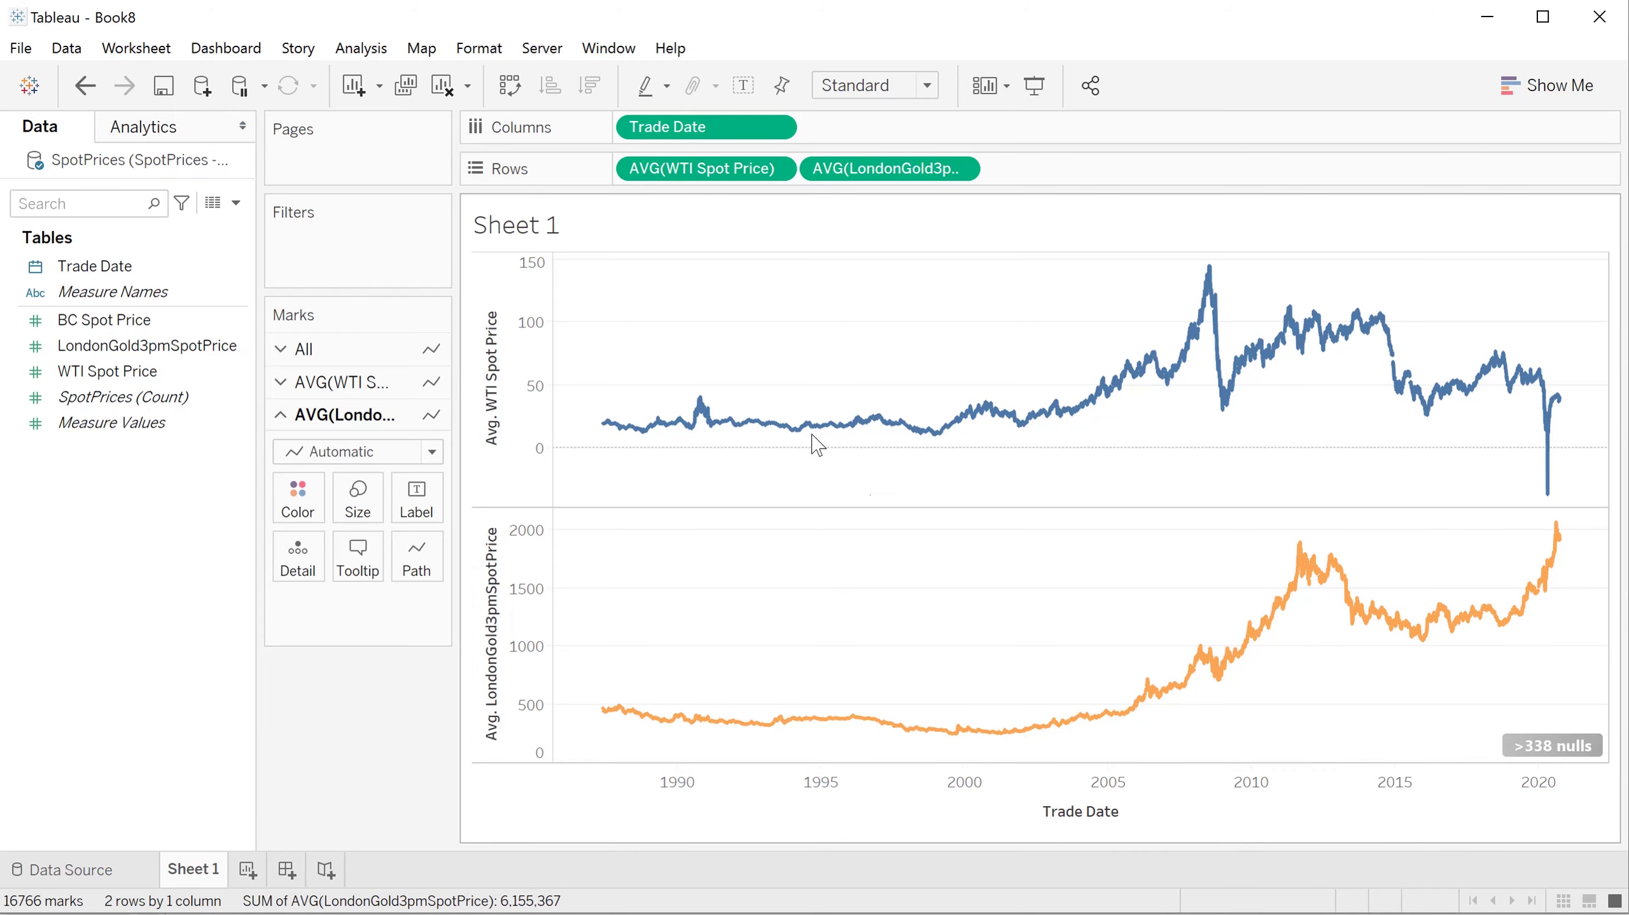
# Color the average WTI Spot Price line black.
pyautogui.moveTo(716, 415)
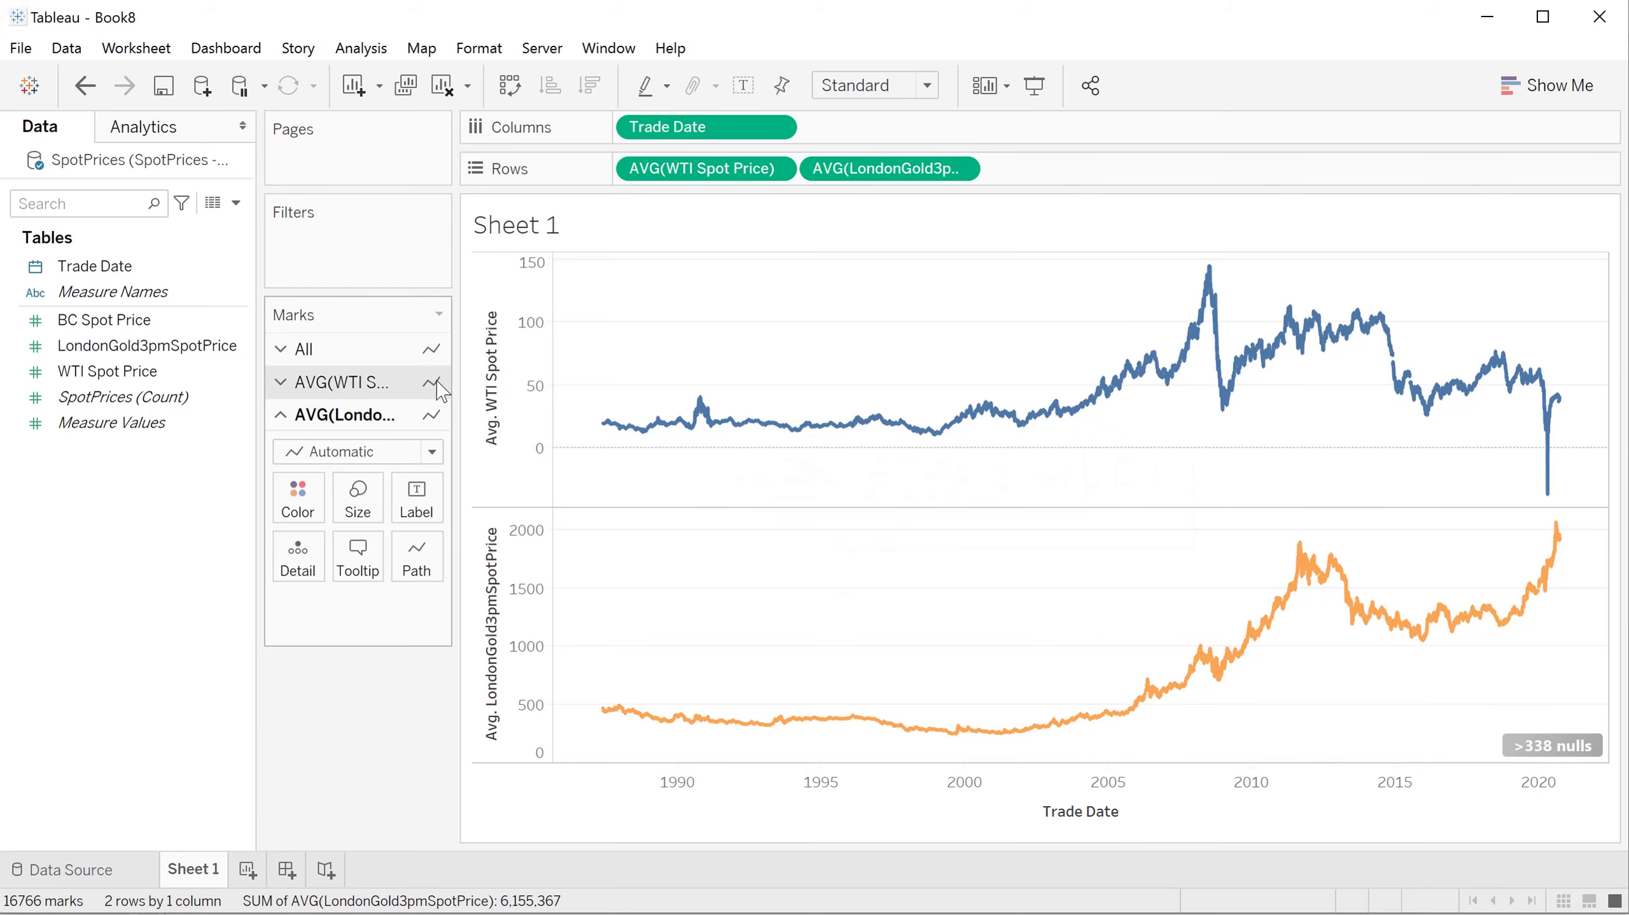
pyautogui.click(283, 383)
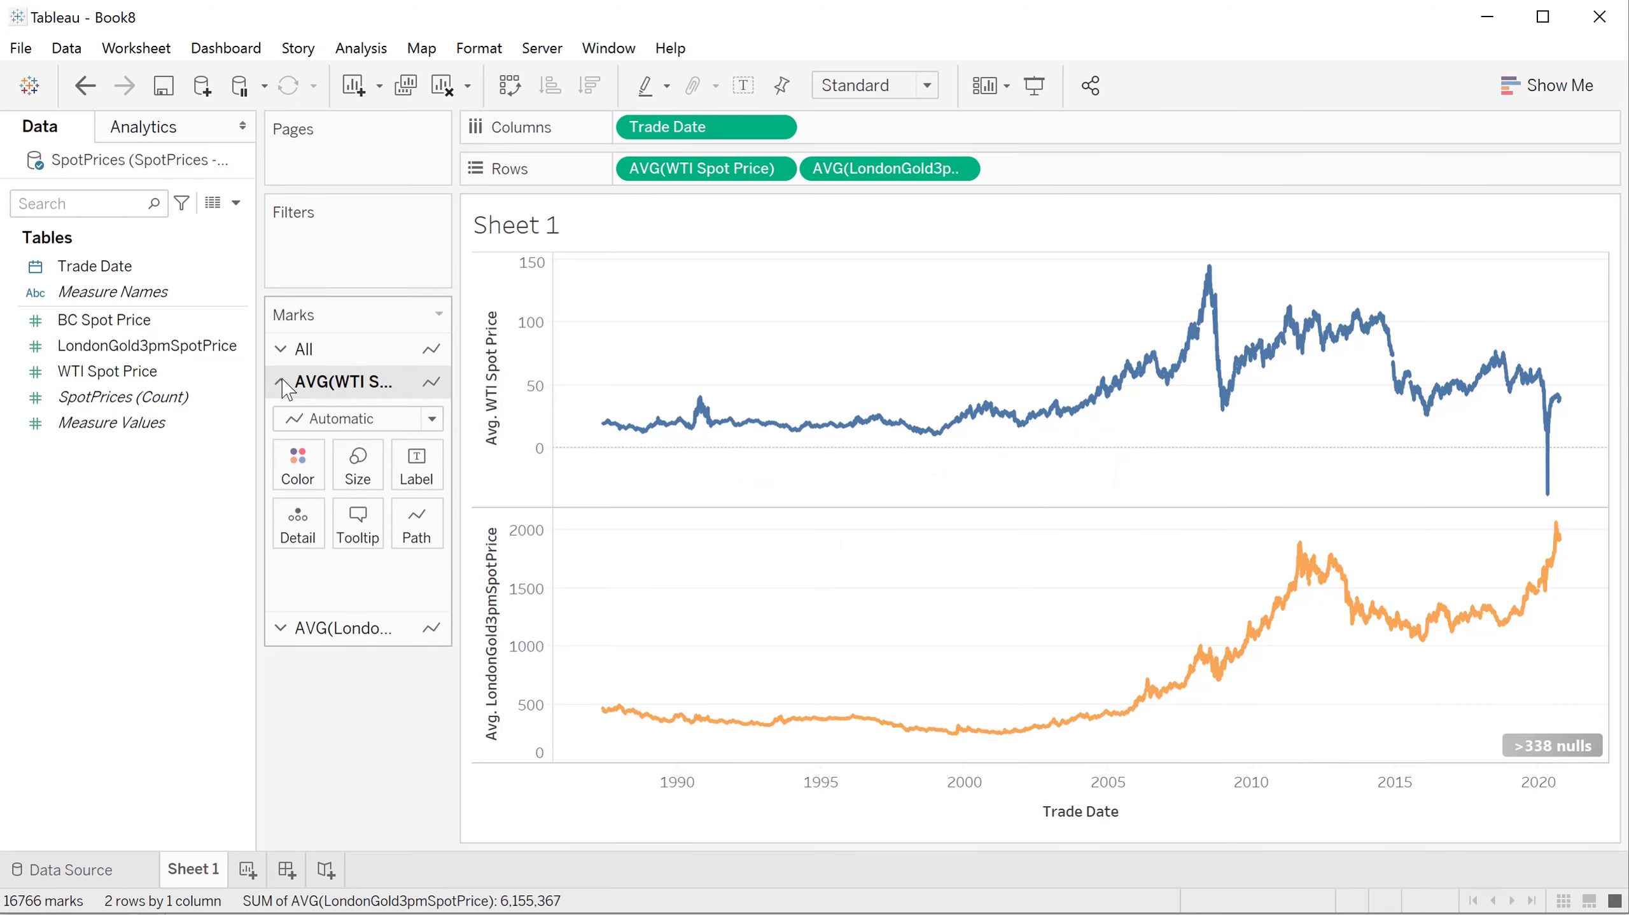
pyautogui.click(298, 465)
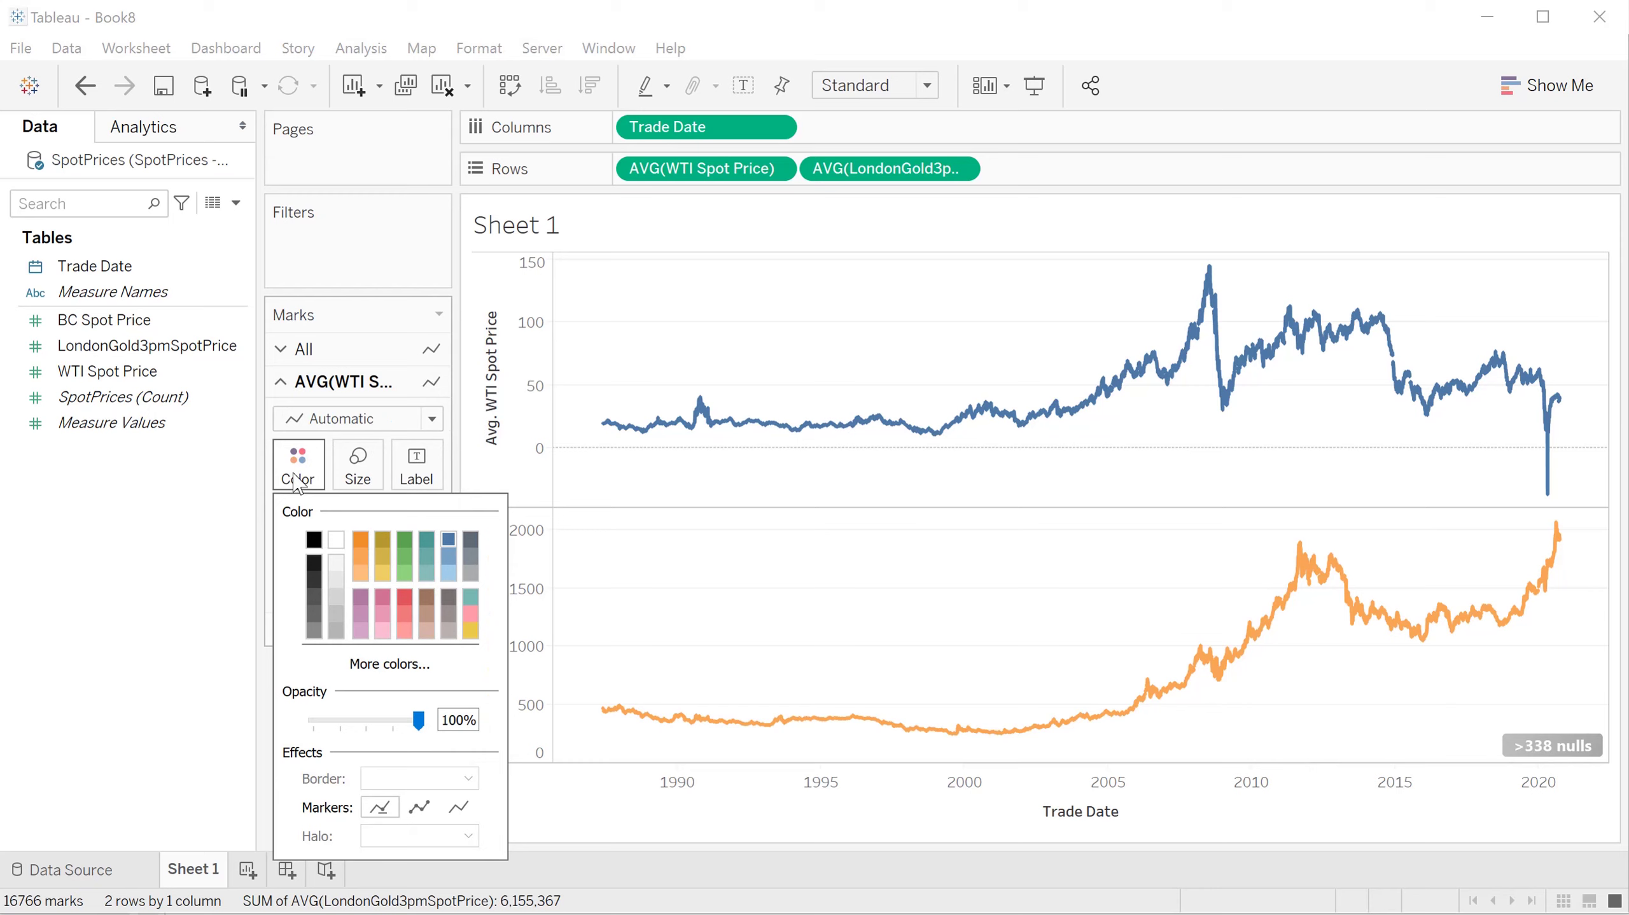
pyautogui.click(315, 540)
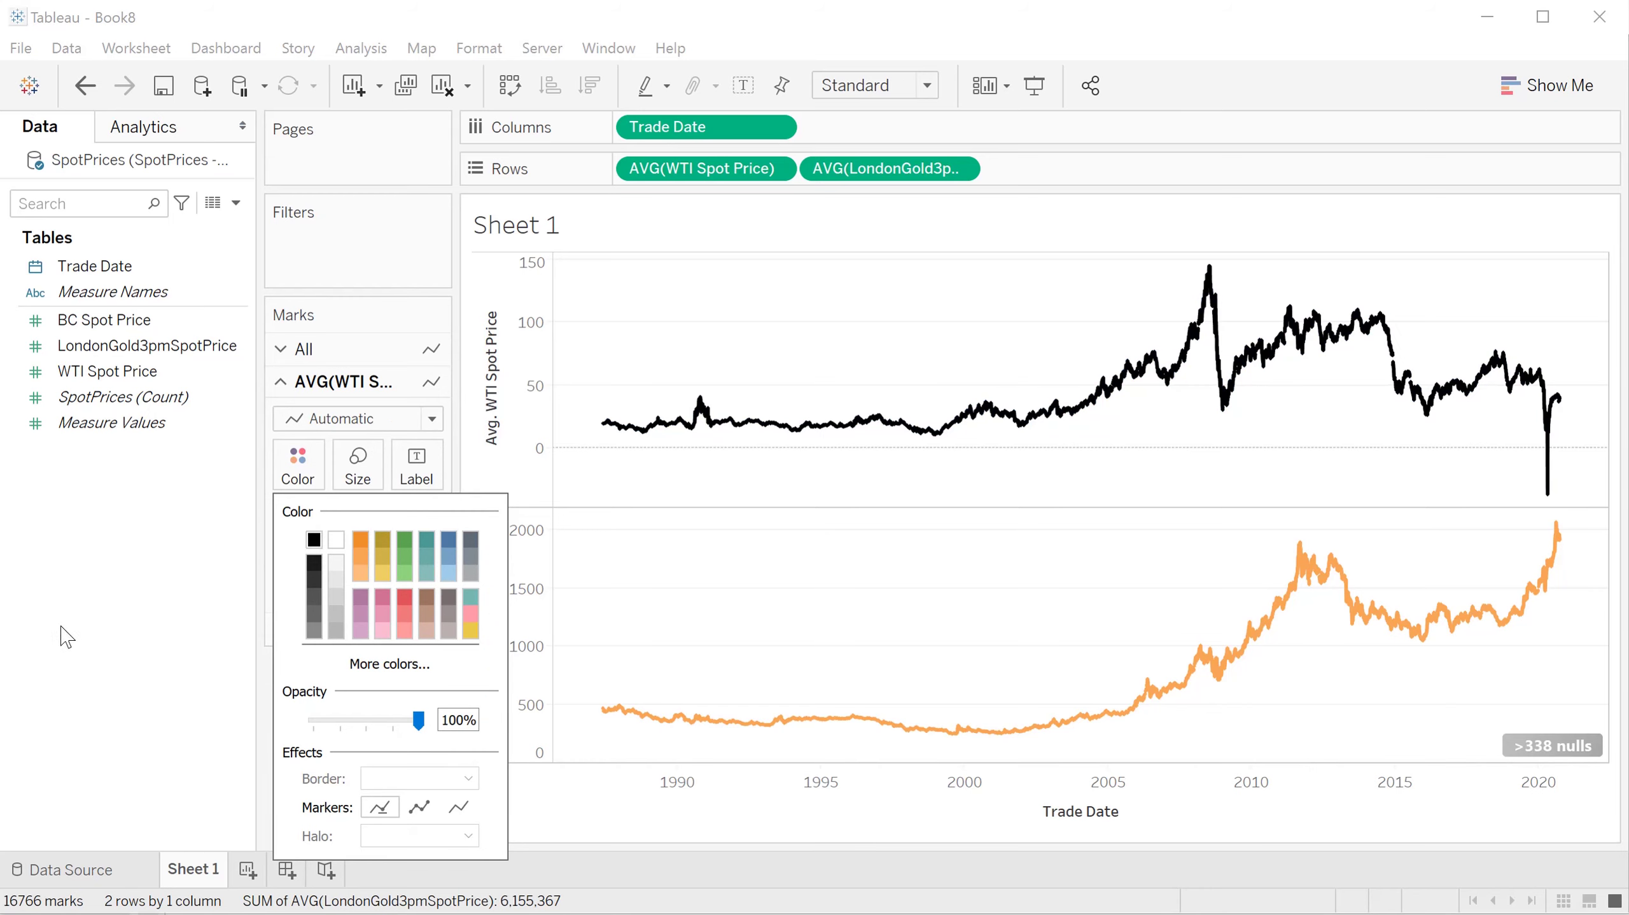
pyautogui.click(79, 600)
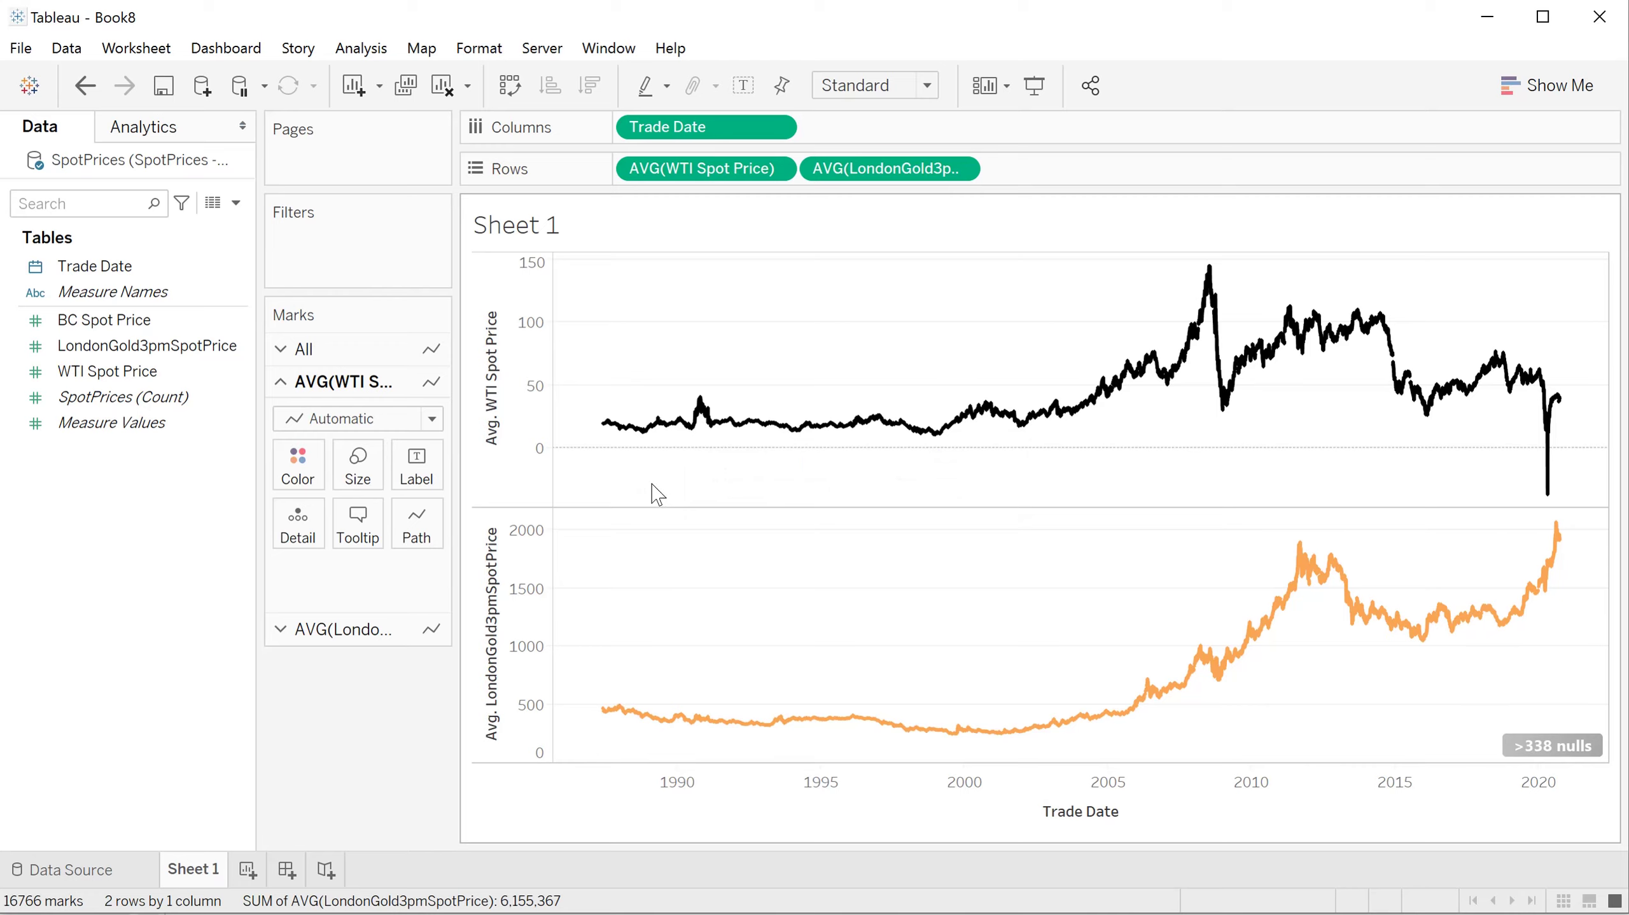
# In the data source, pivot the BC Spot Price, WTI Spot Price and LondonGold3pmSpotPrice columns together.
pyautogui.click(483, 242)
pyautogui.hotkey('ctrl', 'shift', 'Tab')
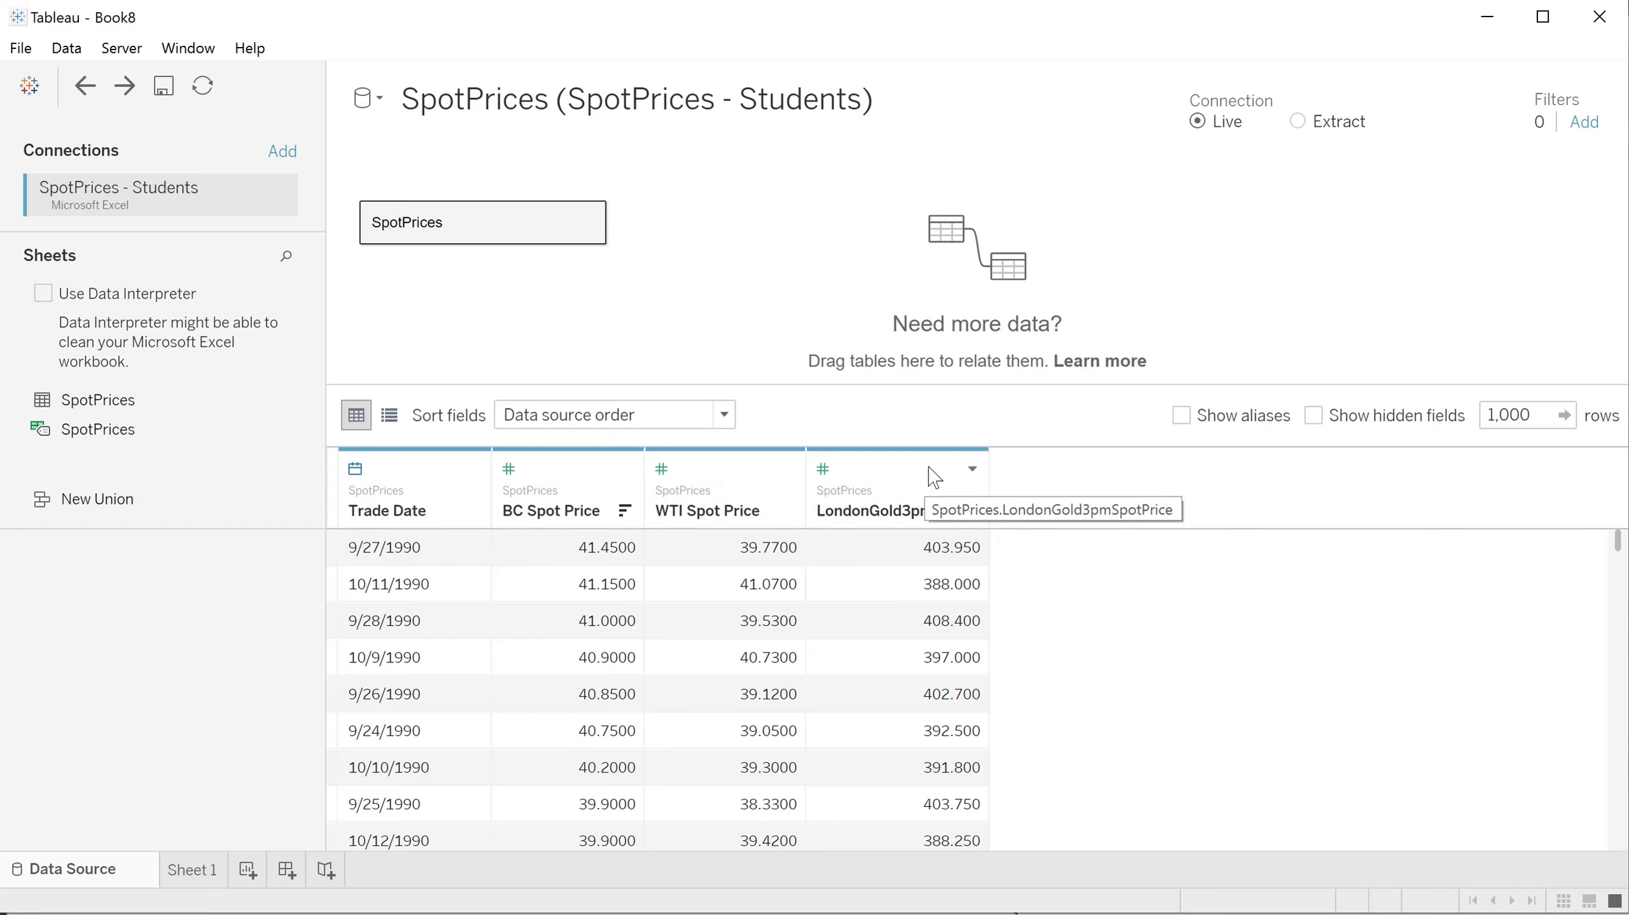
pyautogui.click(573, 477)
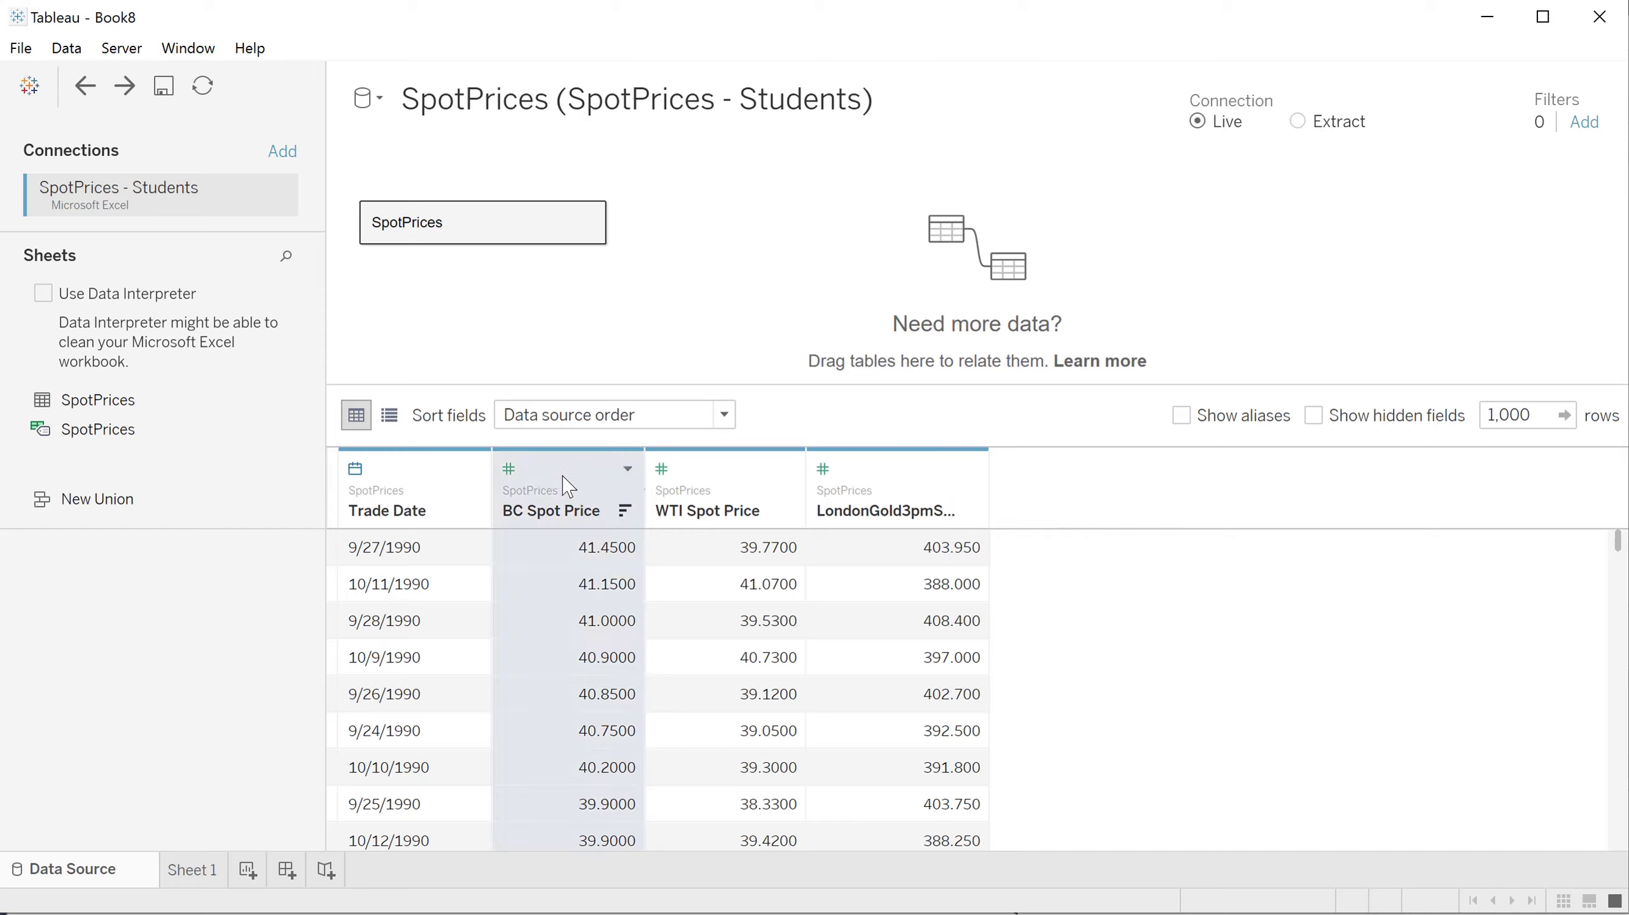
pyautogui.keyDown('ctrl'); pyautogui.click(713, 494); pyautogui.keyUp('ctrl')
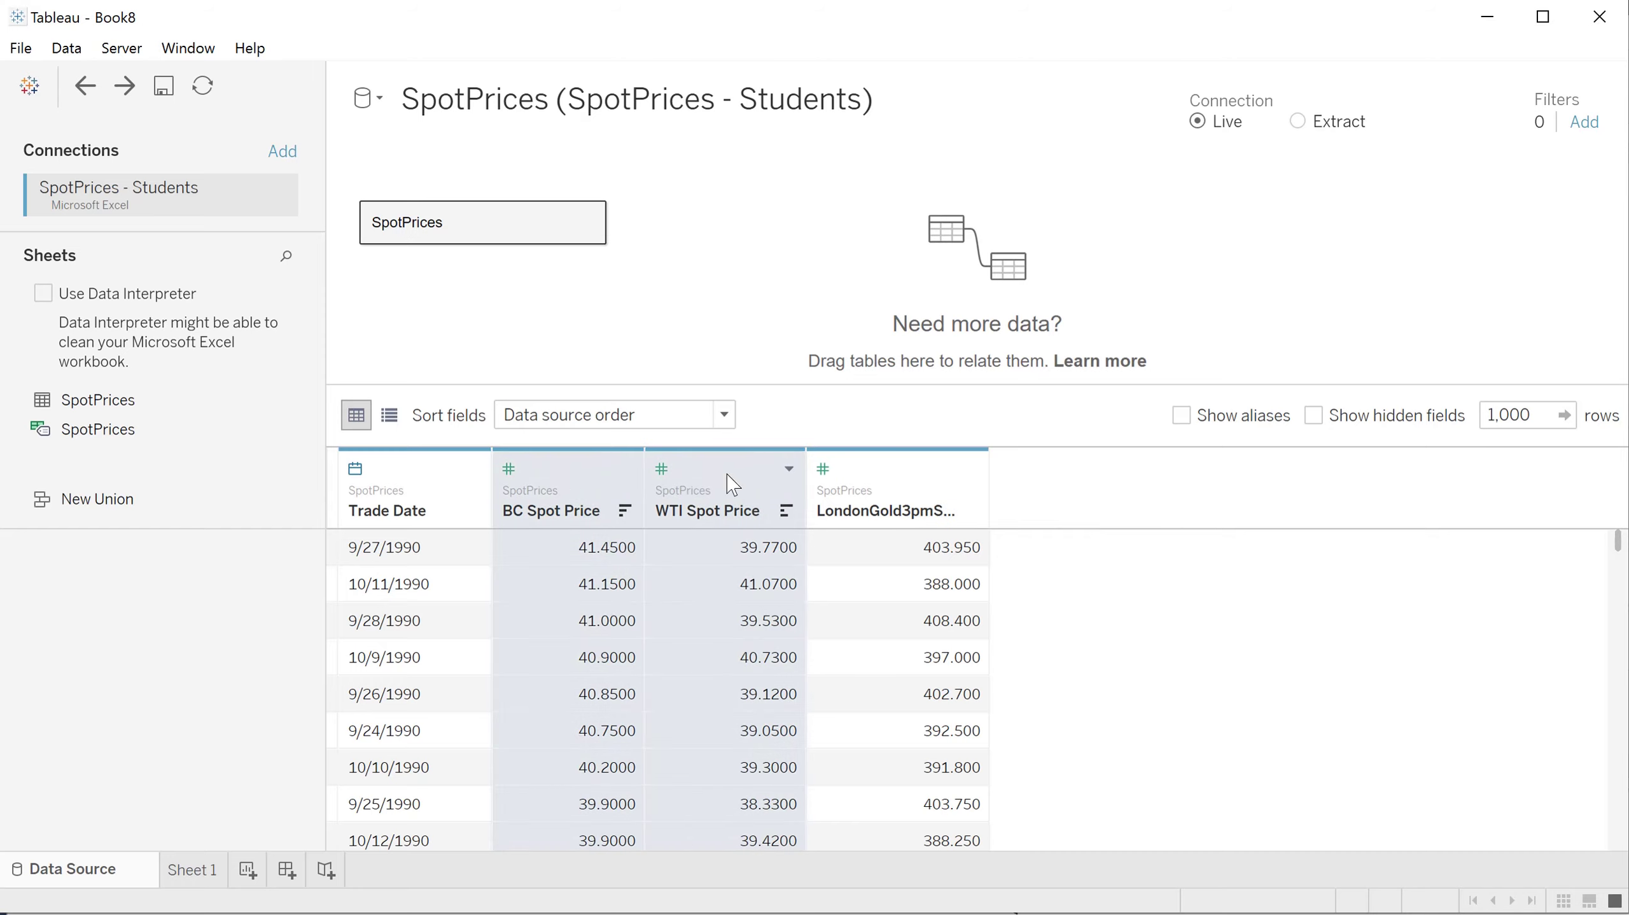
pyautogui.keyDown('ctrl'); pyautogui.click(927, 483); pyautogui.keyUp('ctrl')
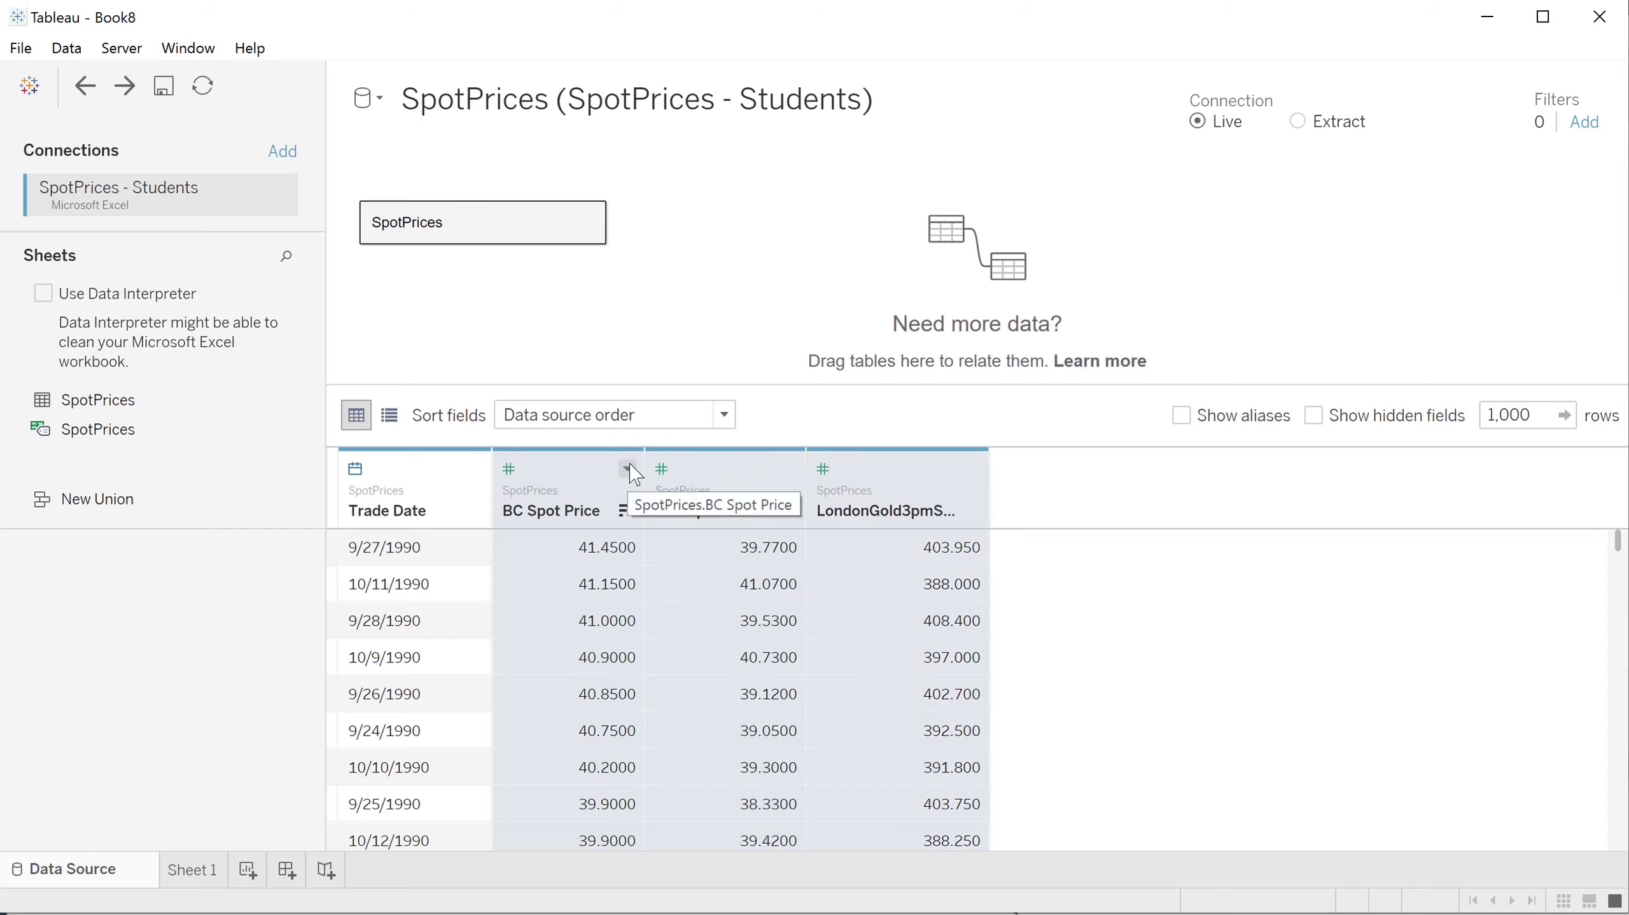
pyautogui.click(627, 468)
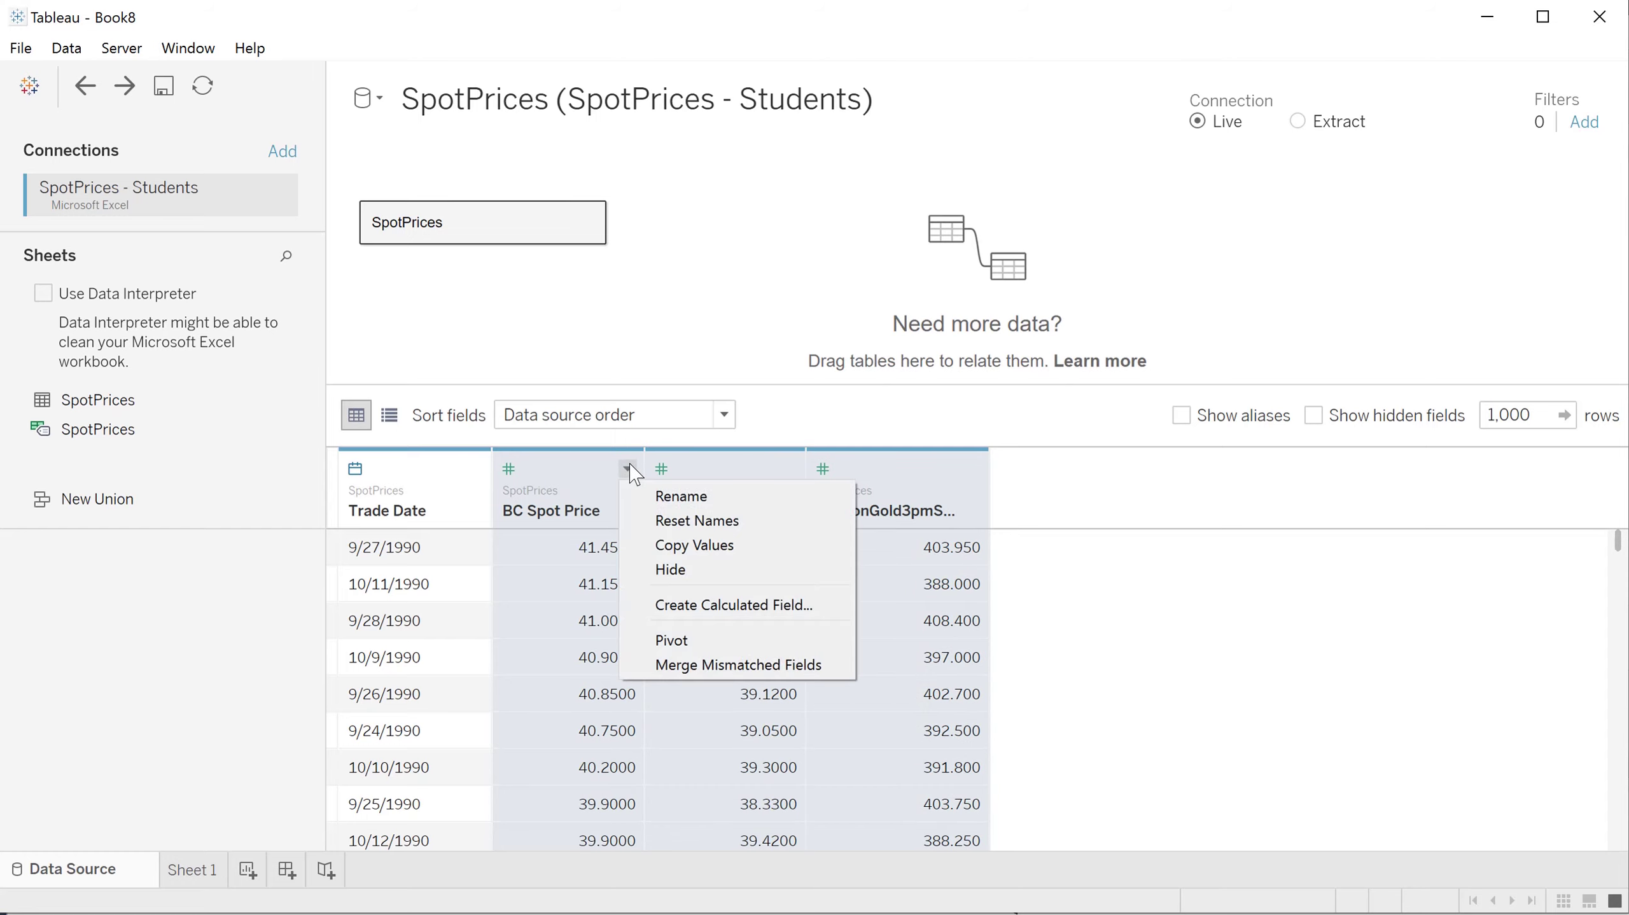
pyautogui.click(687, 640)
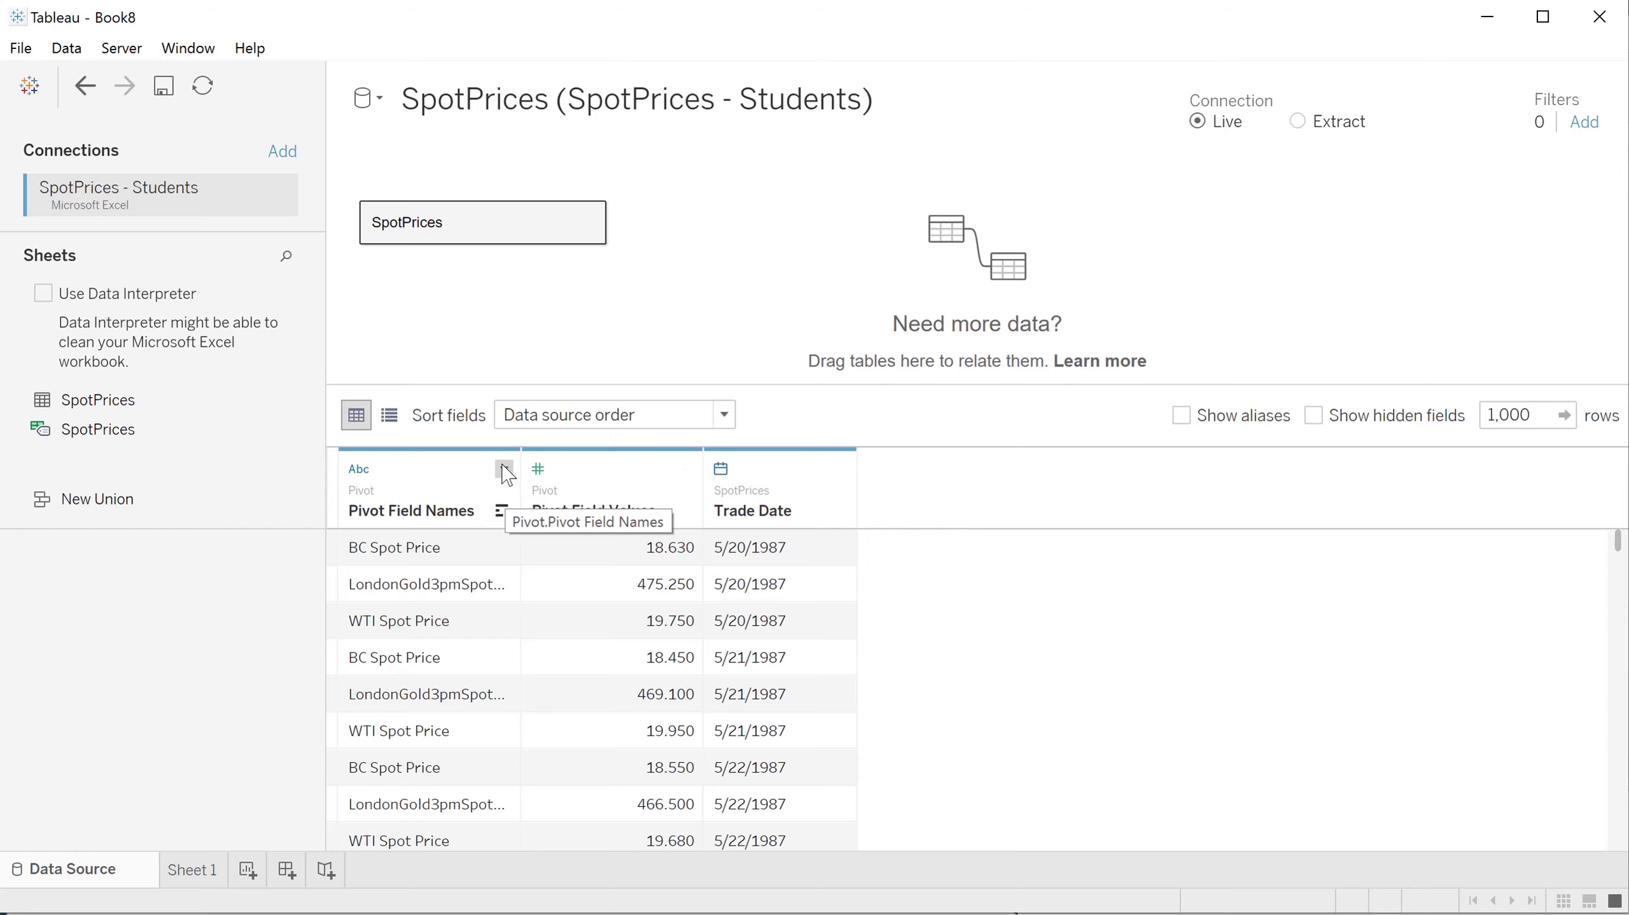
# Rename the Pivot Field Names column as Commodity.
pyautogui.click(504, 469)
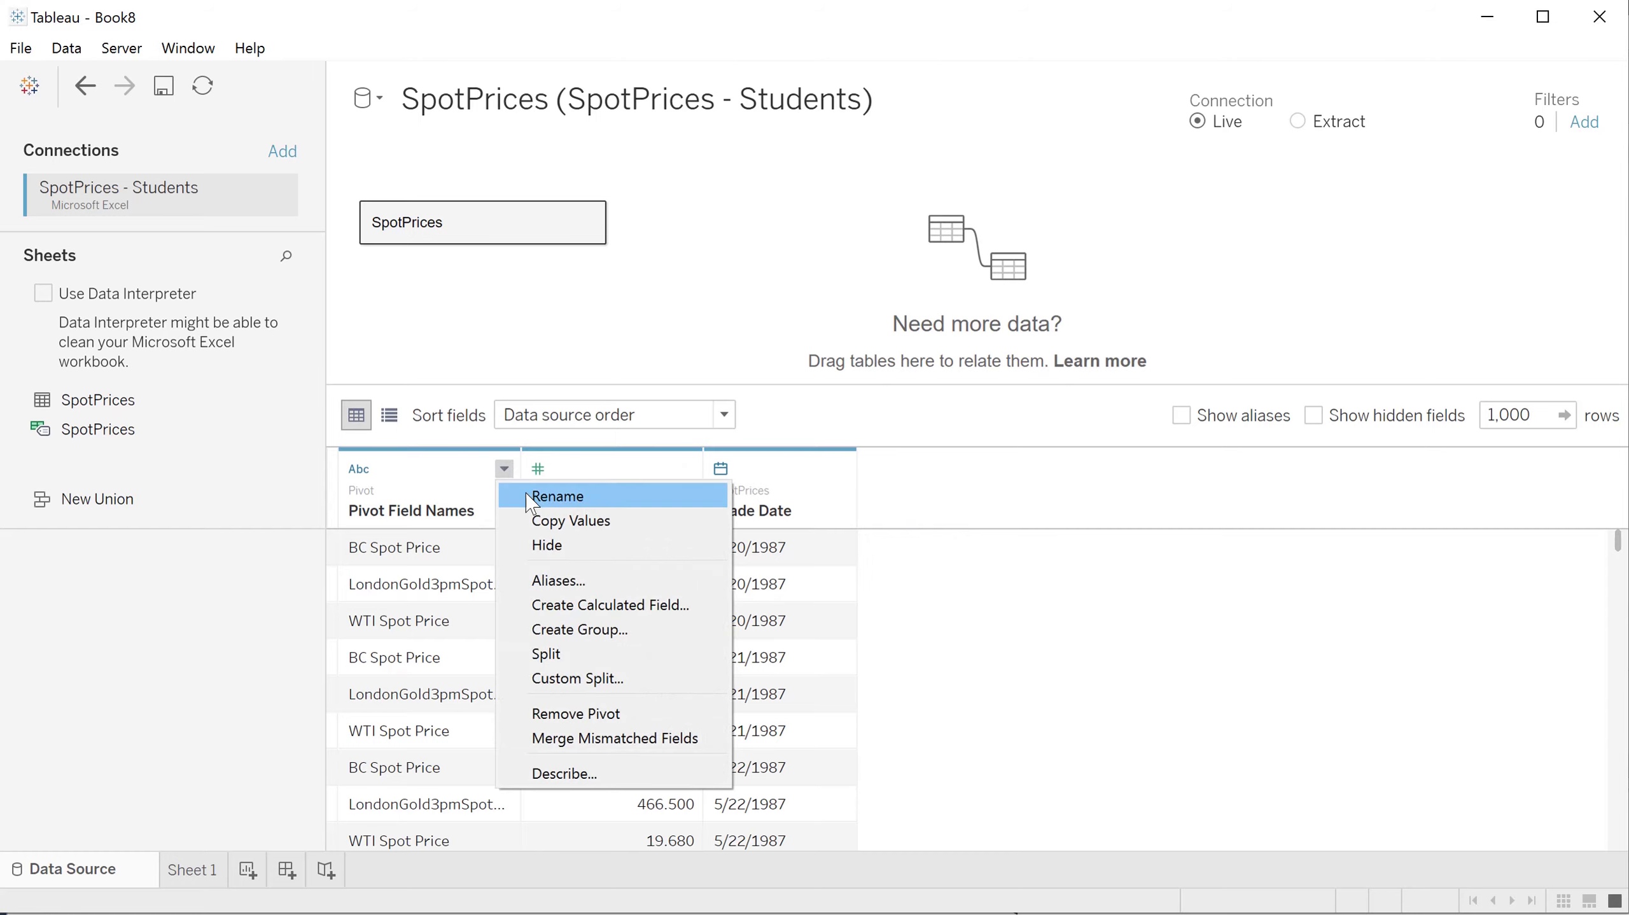
pyautogui.click(529, 493)
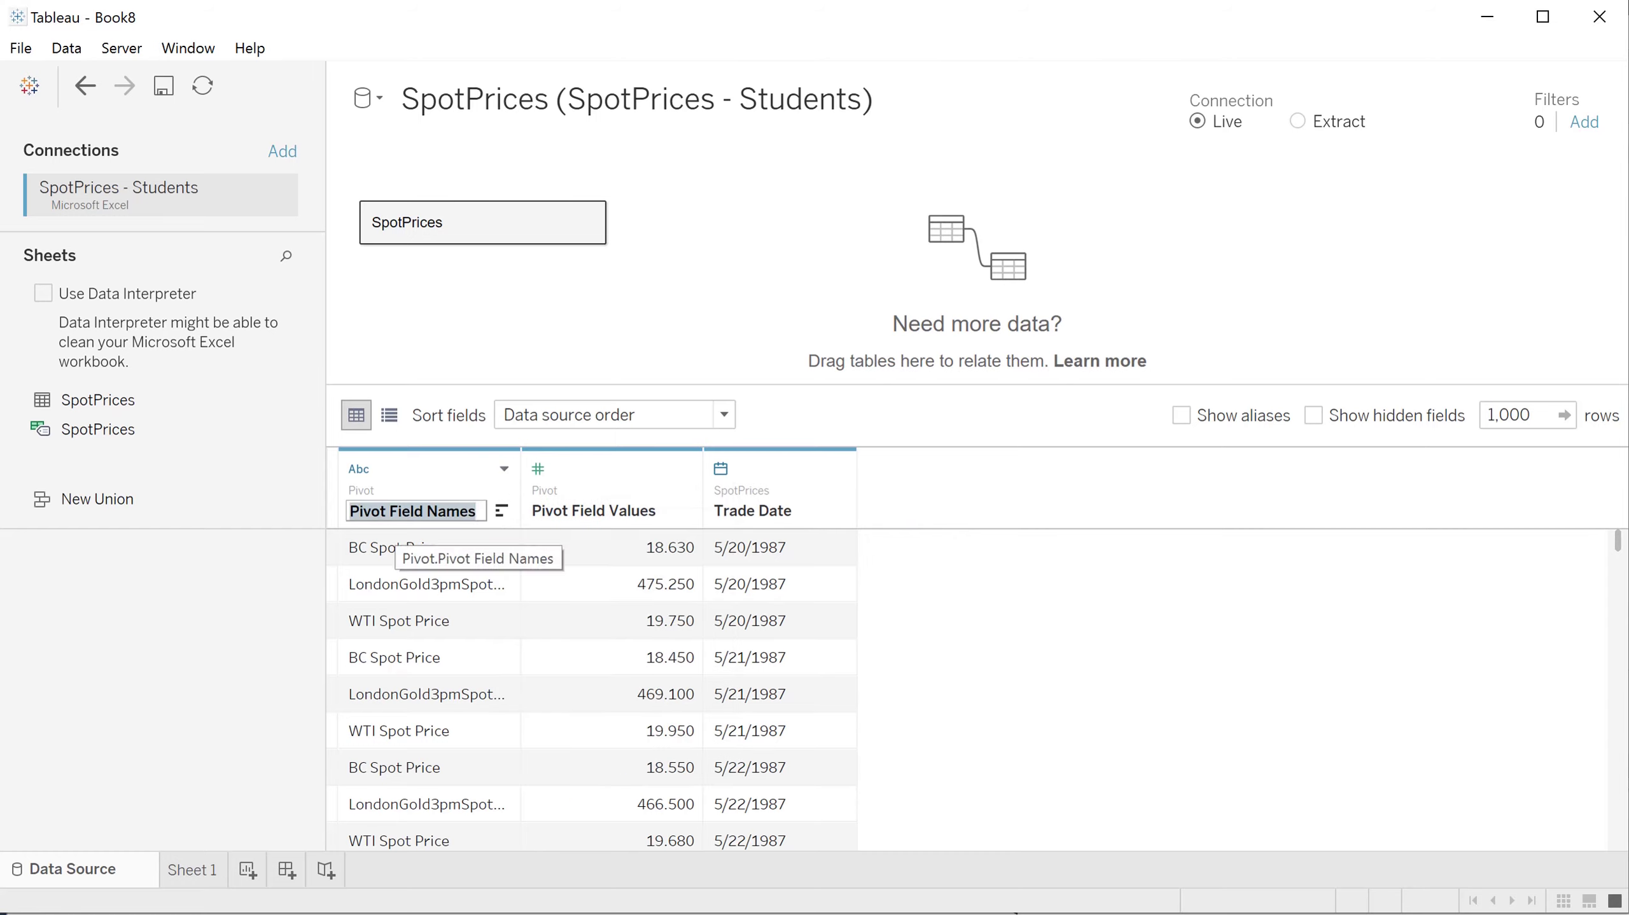
pyautogui.write('Commo')
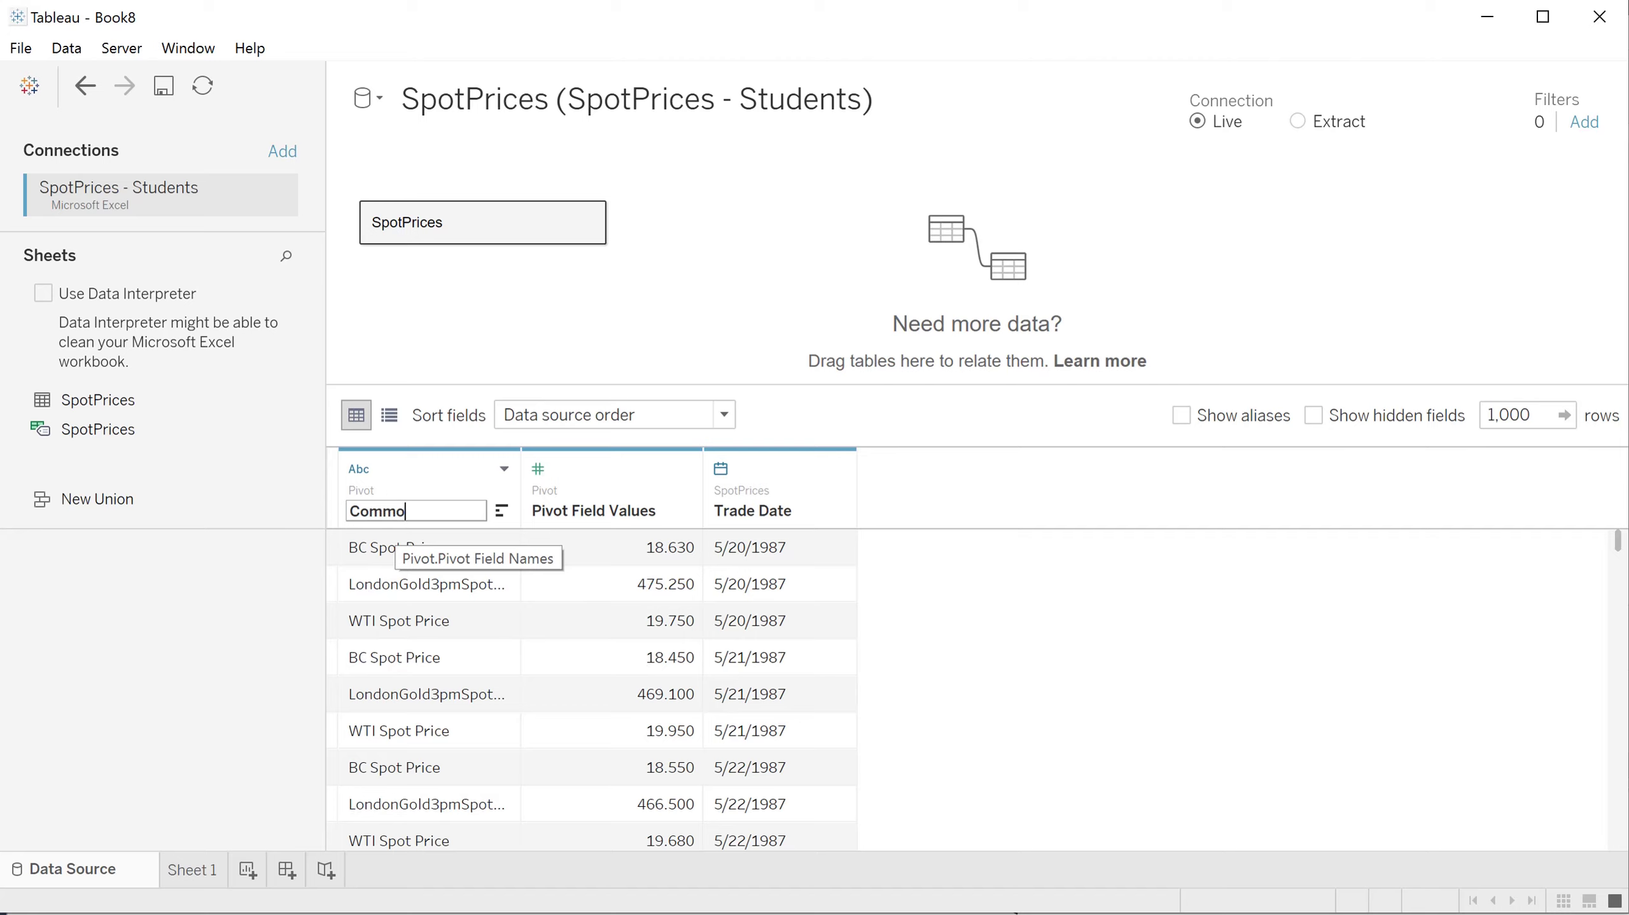
pyautogui.write('dity')
pyautogui.press('Return')
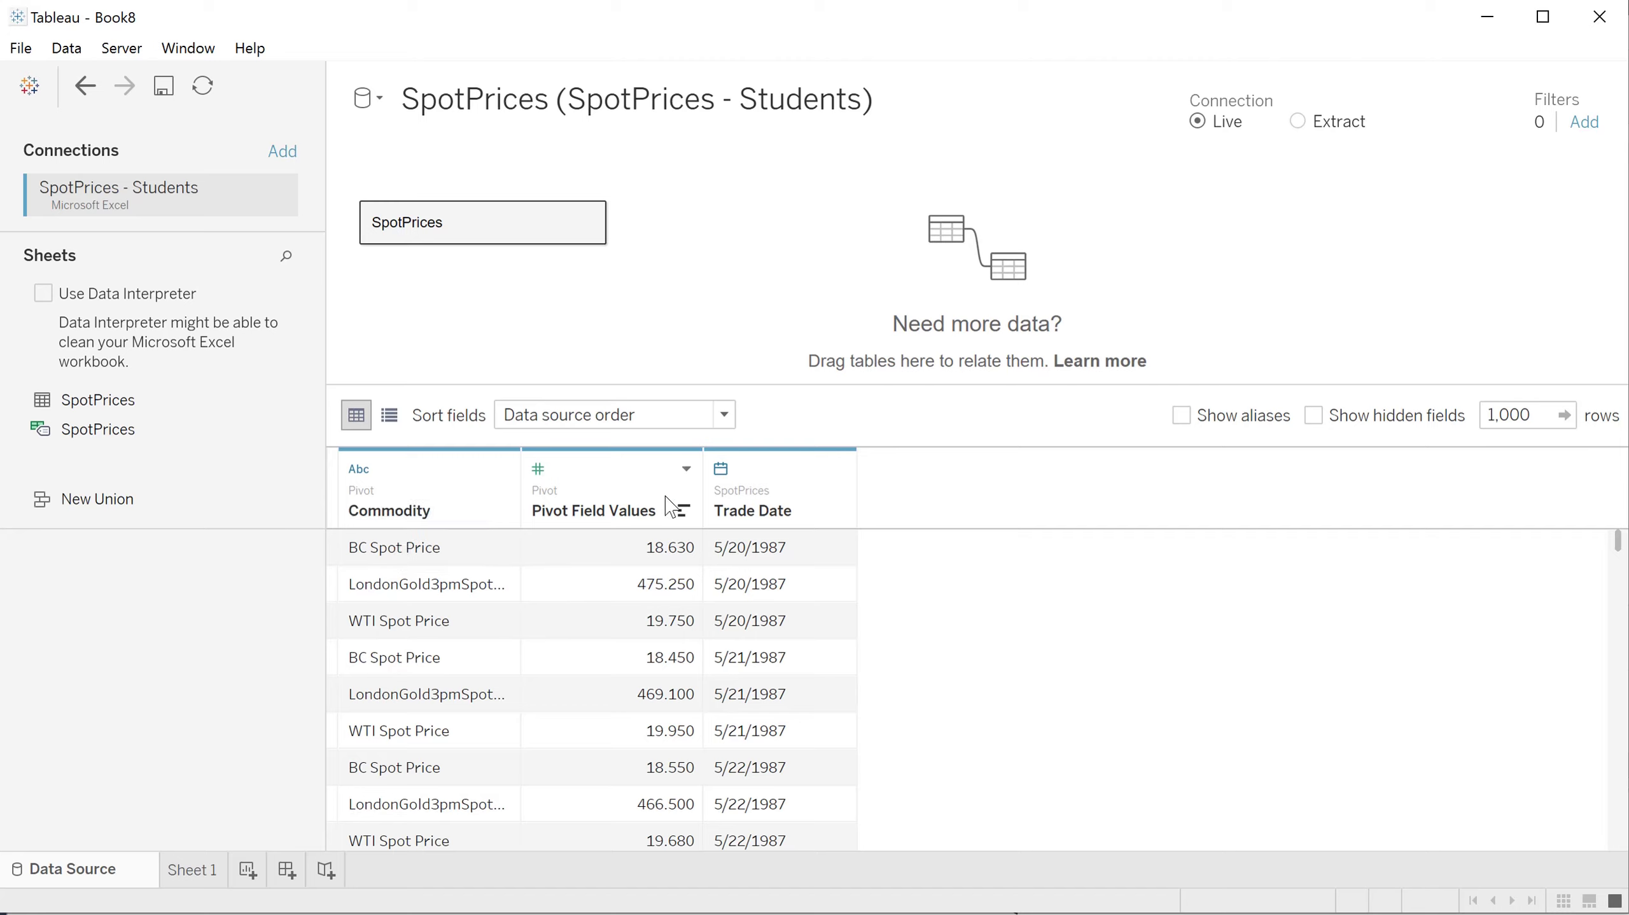
# Rename the Pivot Field Values column as Spot Price.
pyautogui.click(686, 468)
pyautogui.click(703, 494)
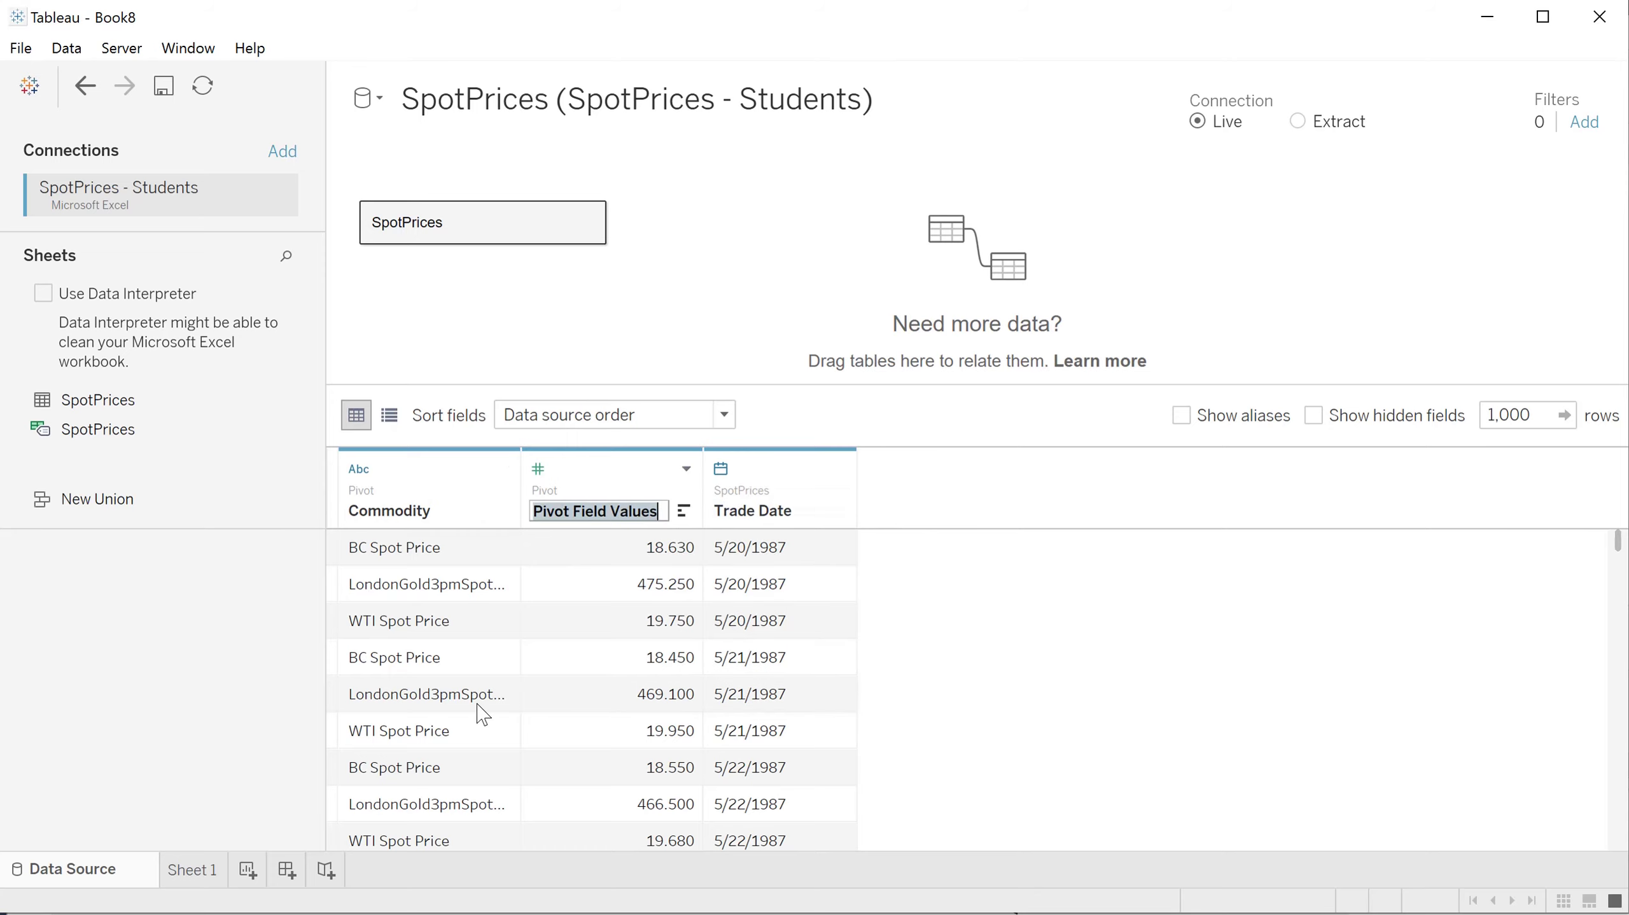
pyautogui.write('Spot ')
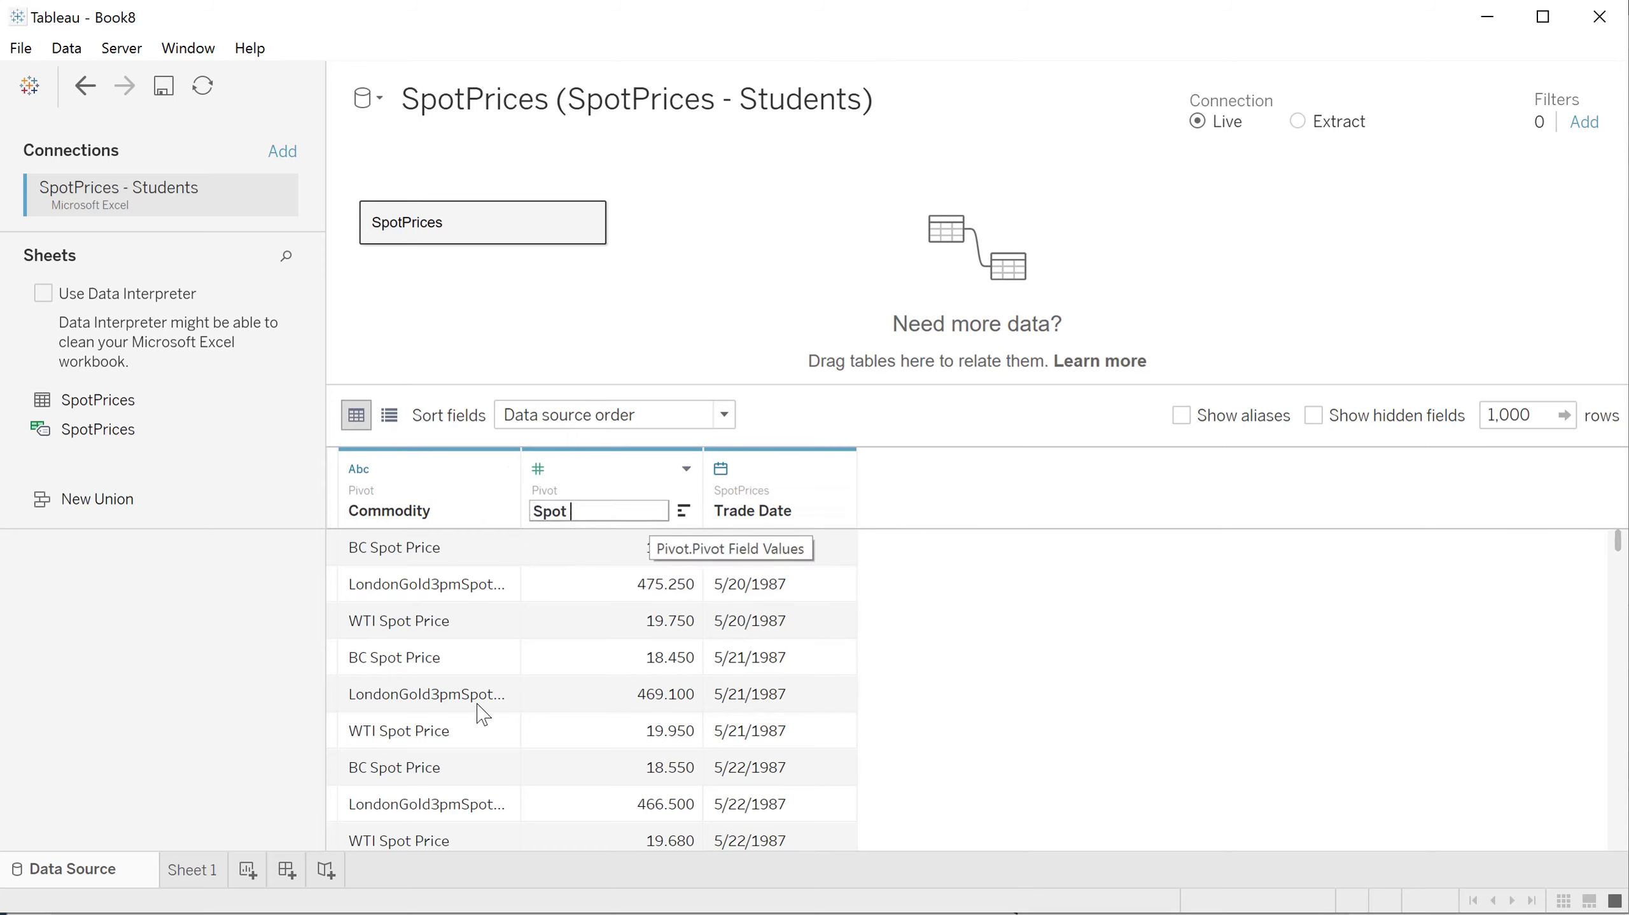
pyautogui.write('Price')
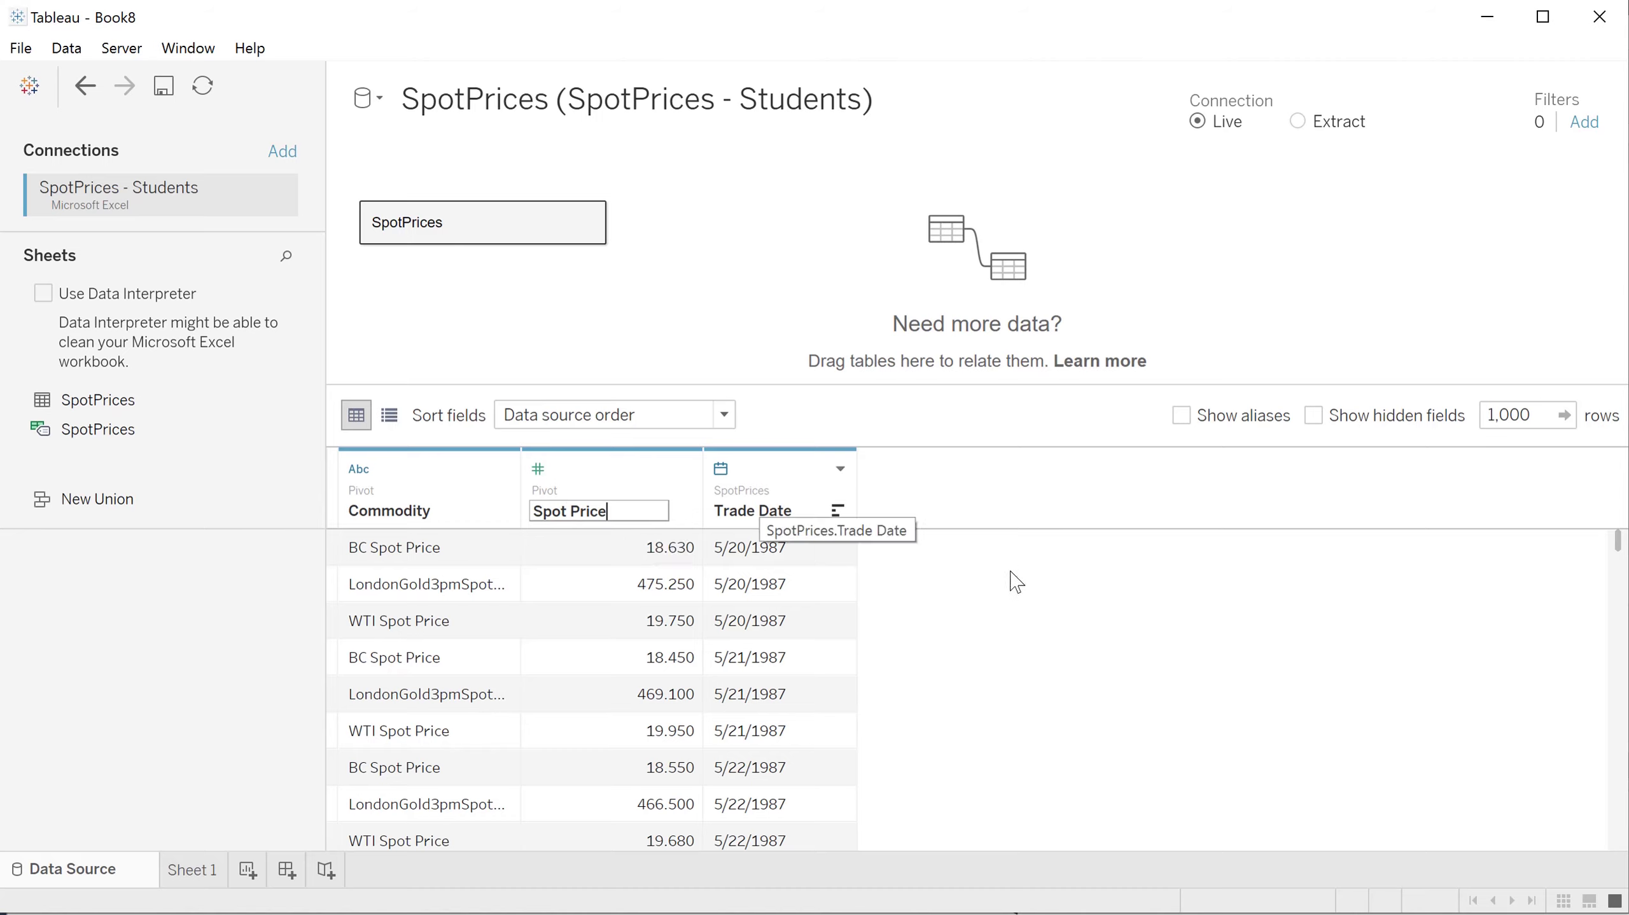
pyautogui.press('Return')
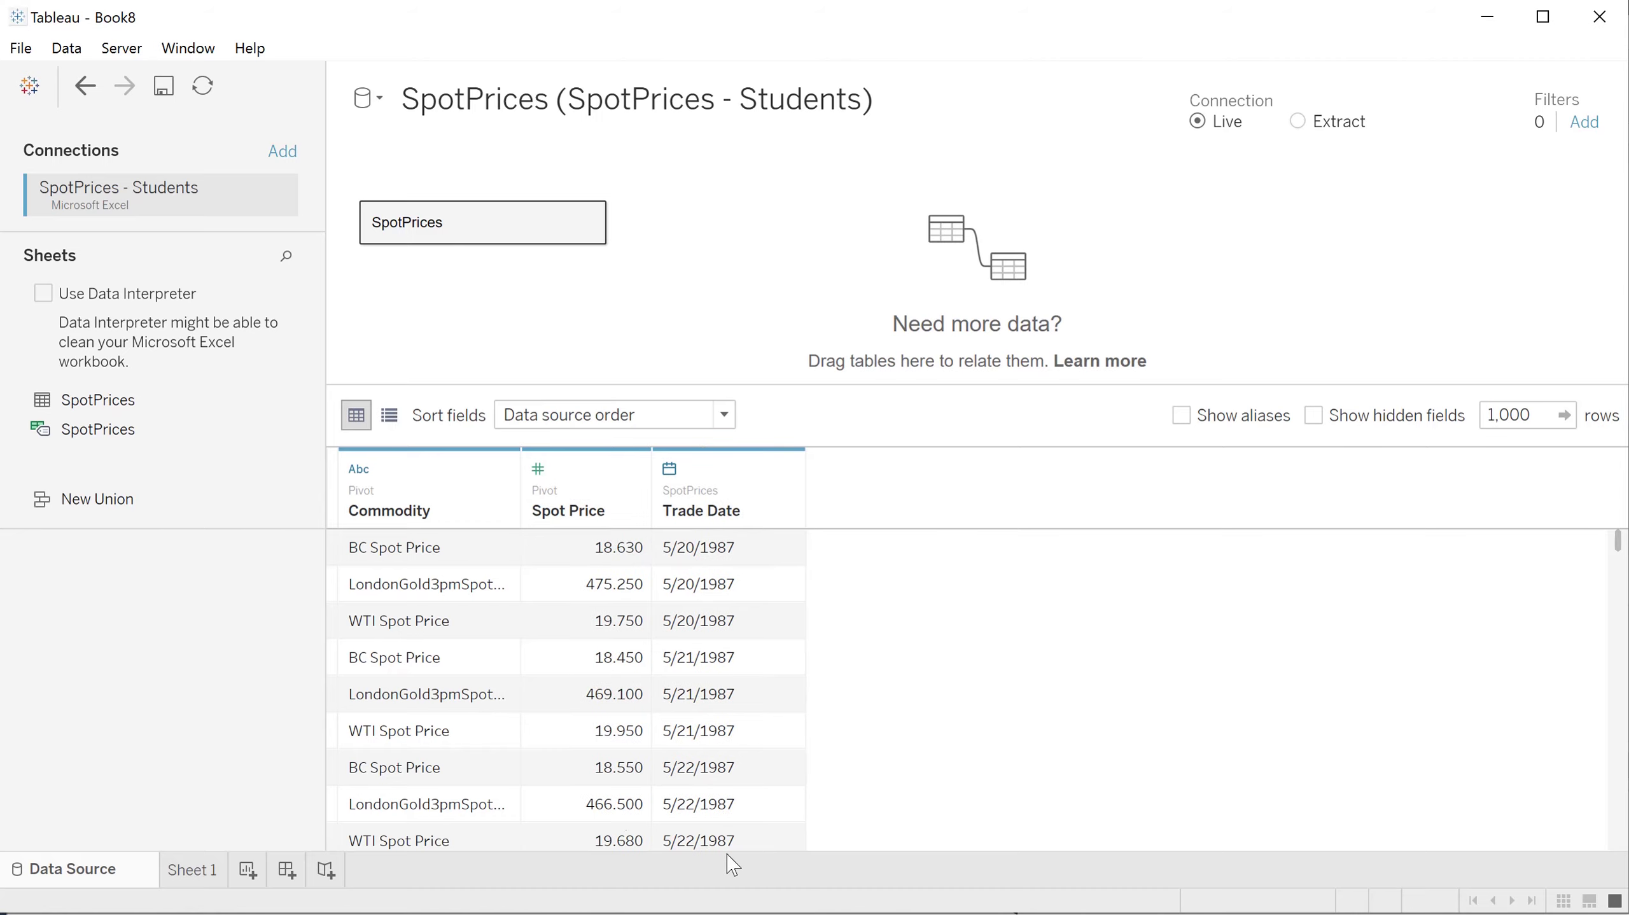
# On Sheet 1, add Trade Date to Columns as a continuous month-and-year date.
pyautogui.click(190, 857)
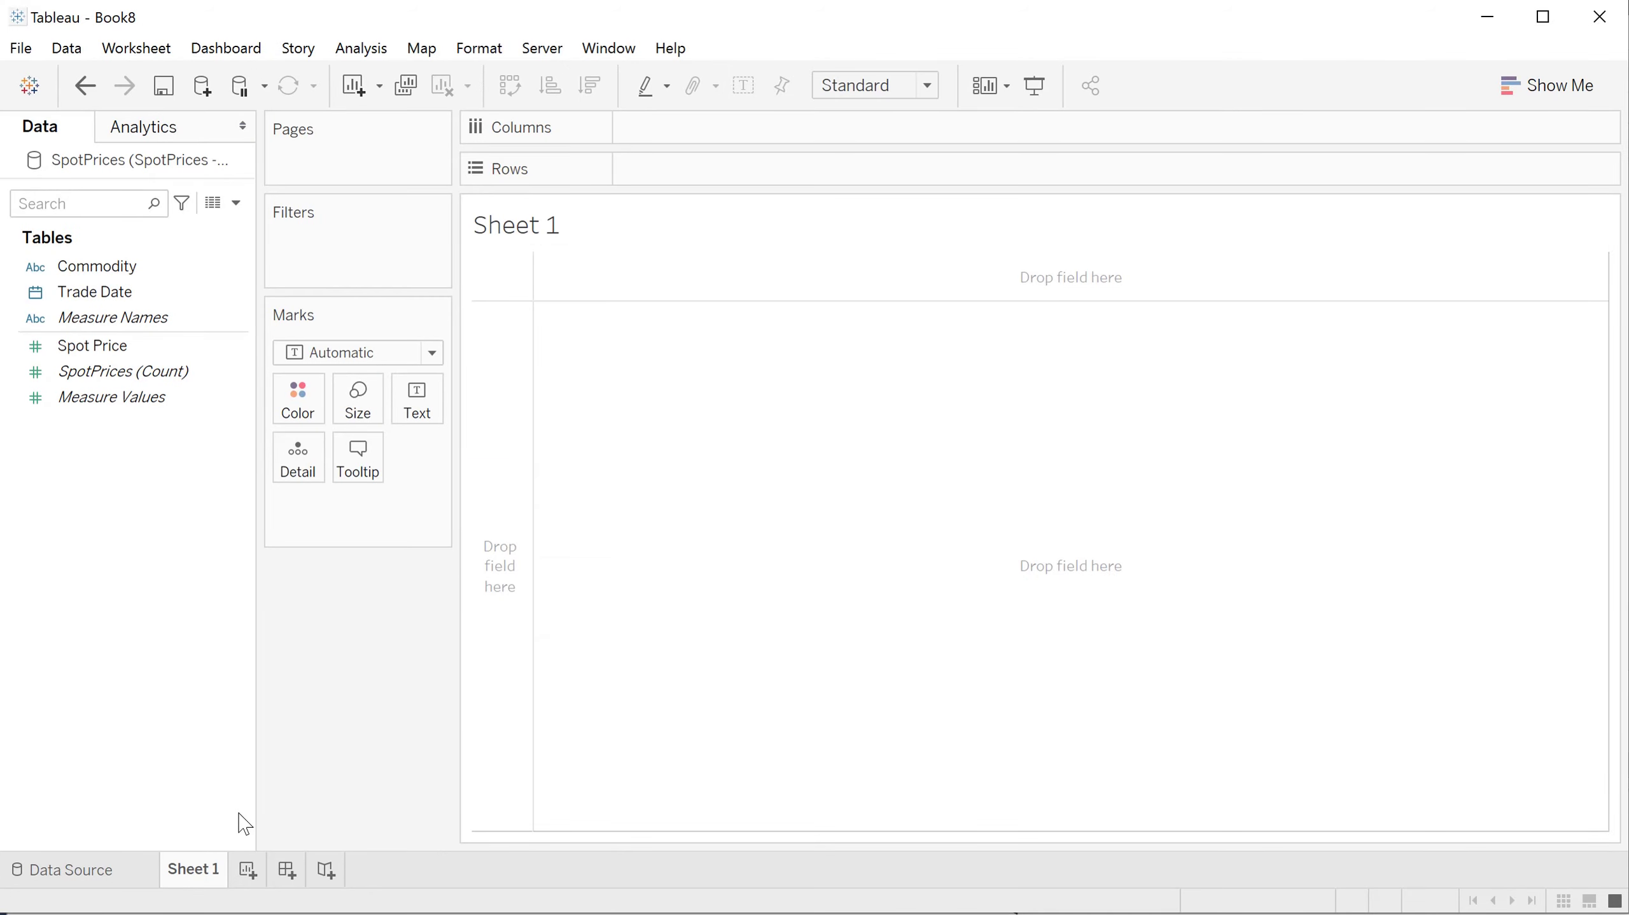
pyautogui.hotkey('ctrl', 'z')
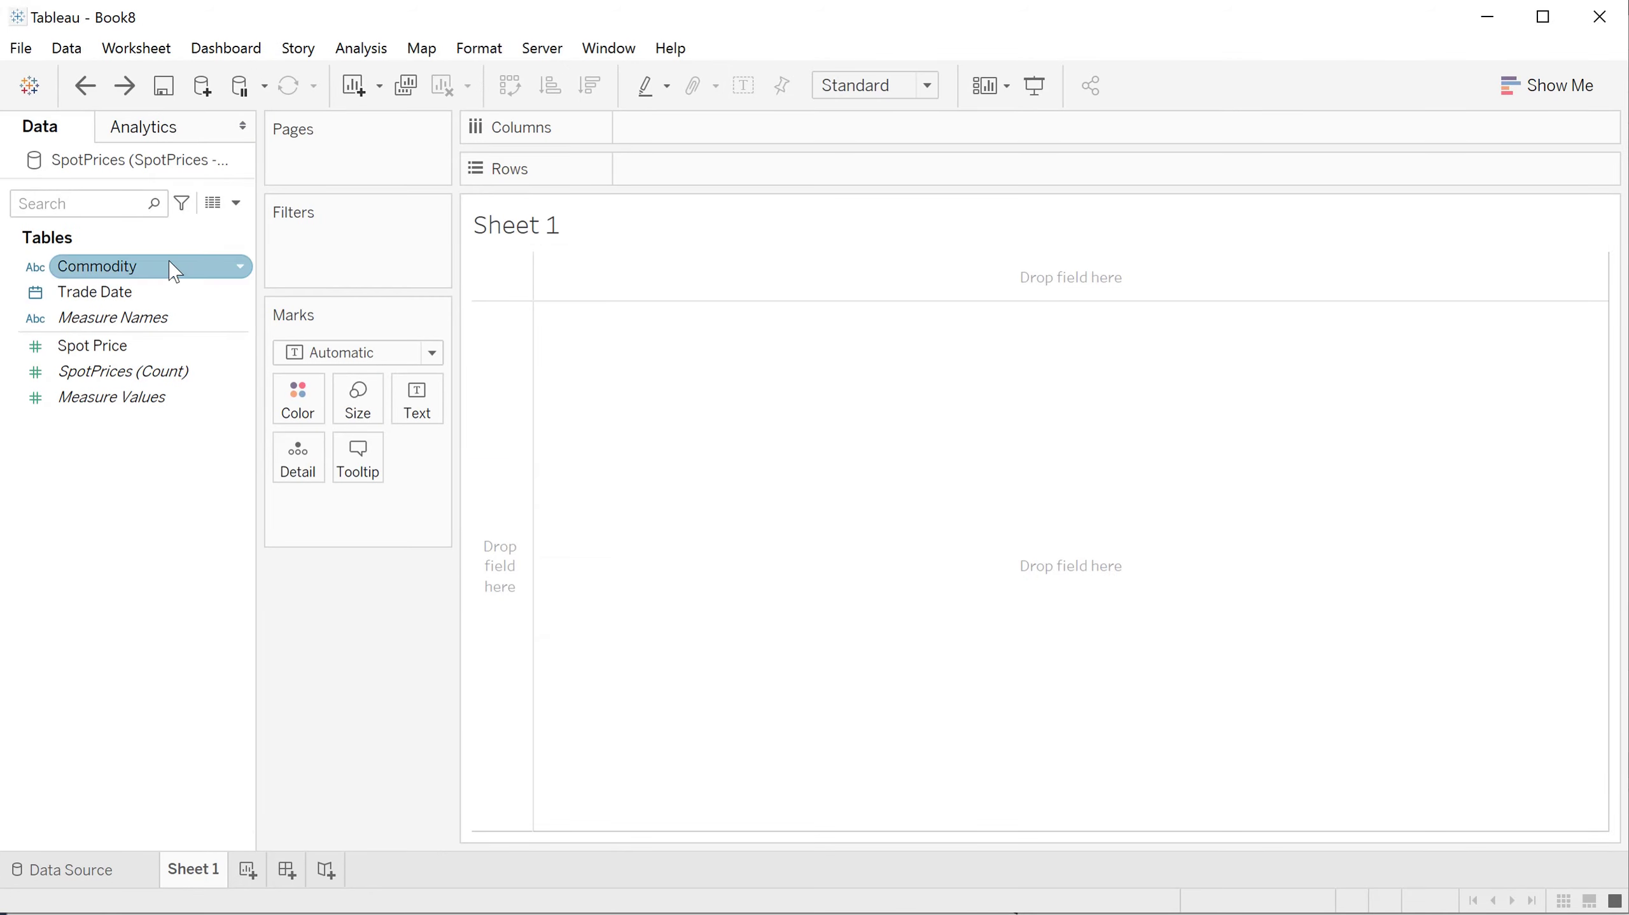
pyautogui.moveTo(94, 292); pyautogui.dragTo(679, 136)
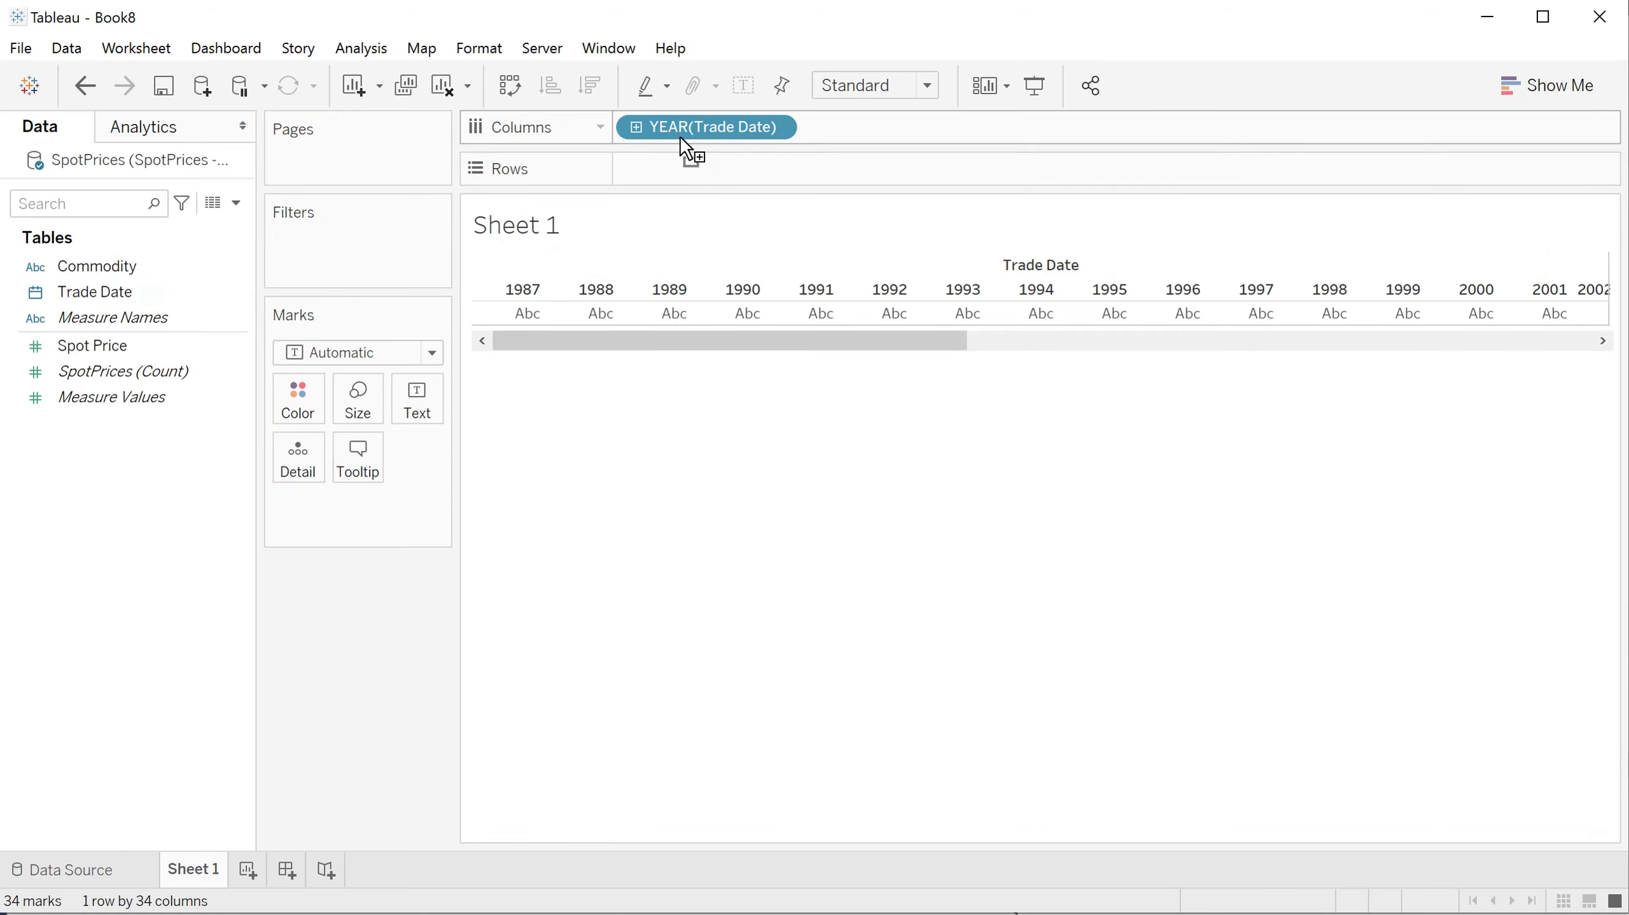
pyautogui.click(780, 131)
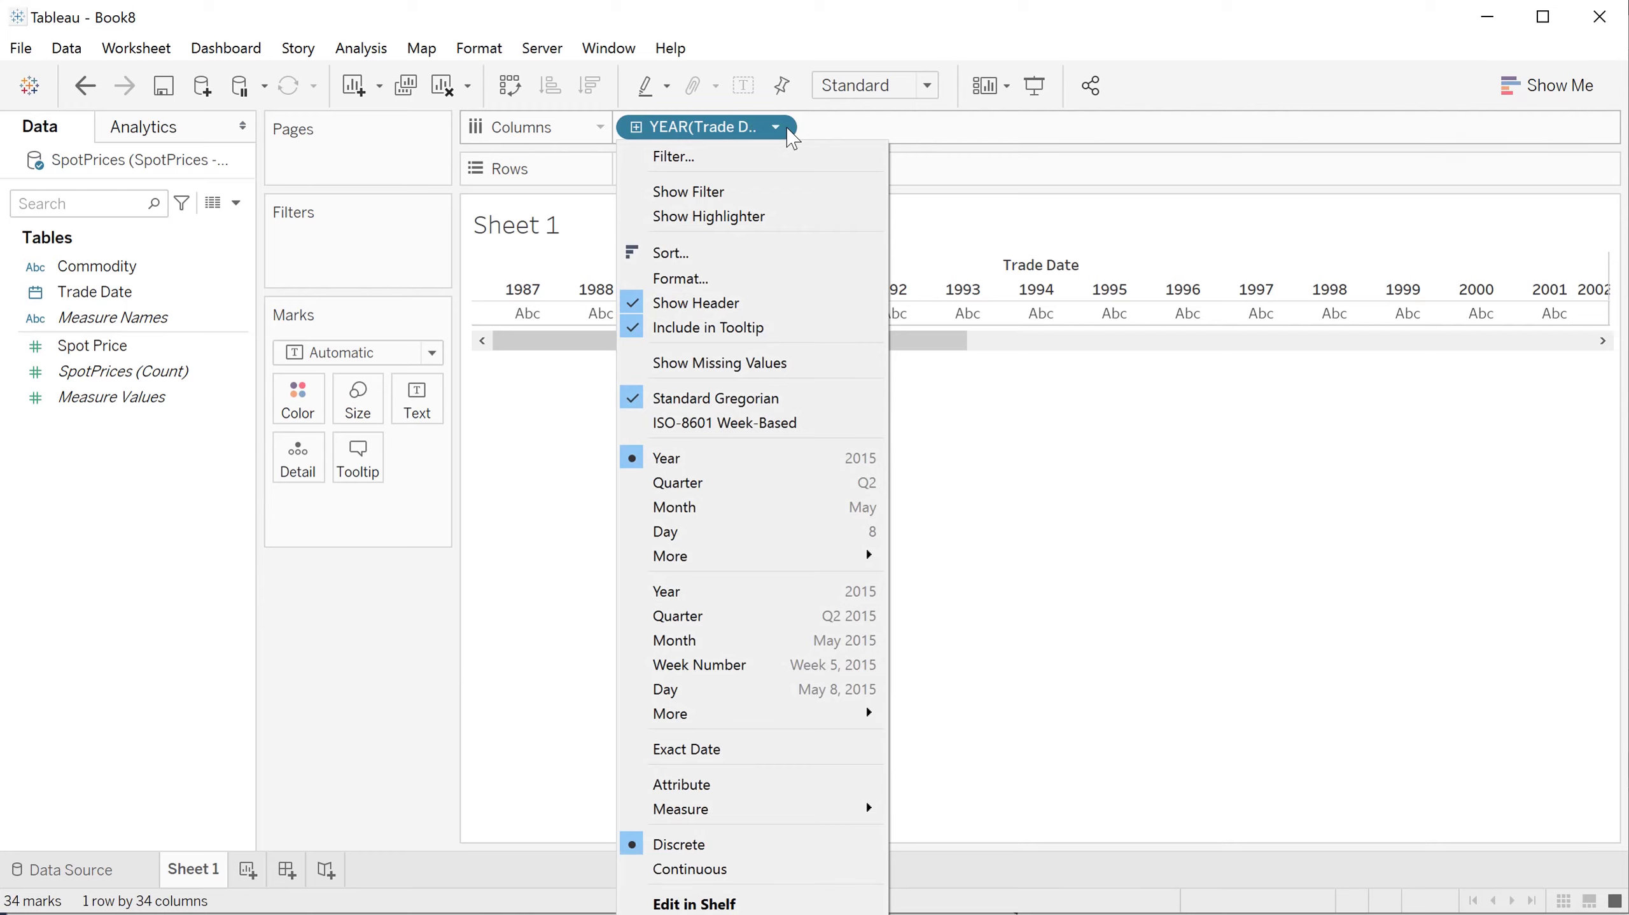
pyautogui.click(681, 870)
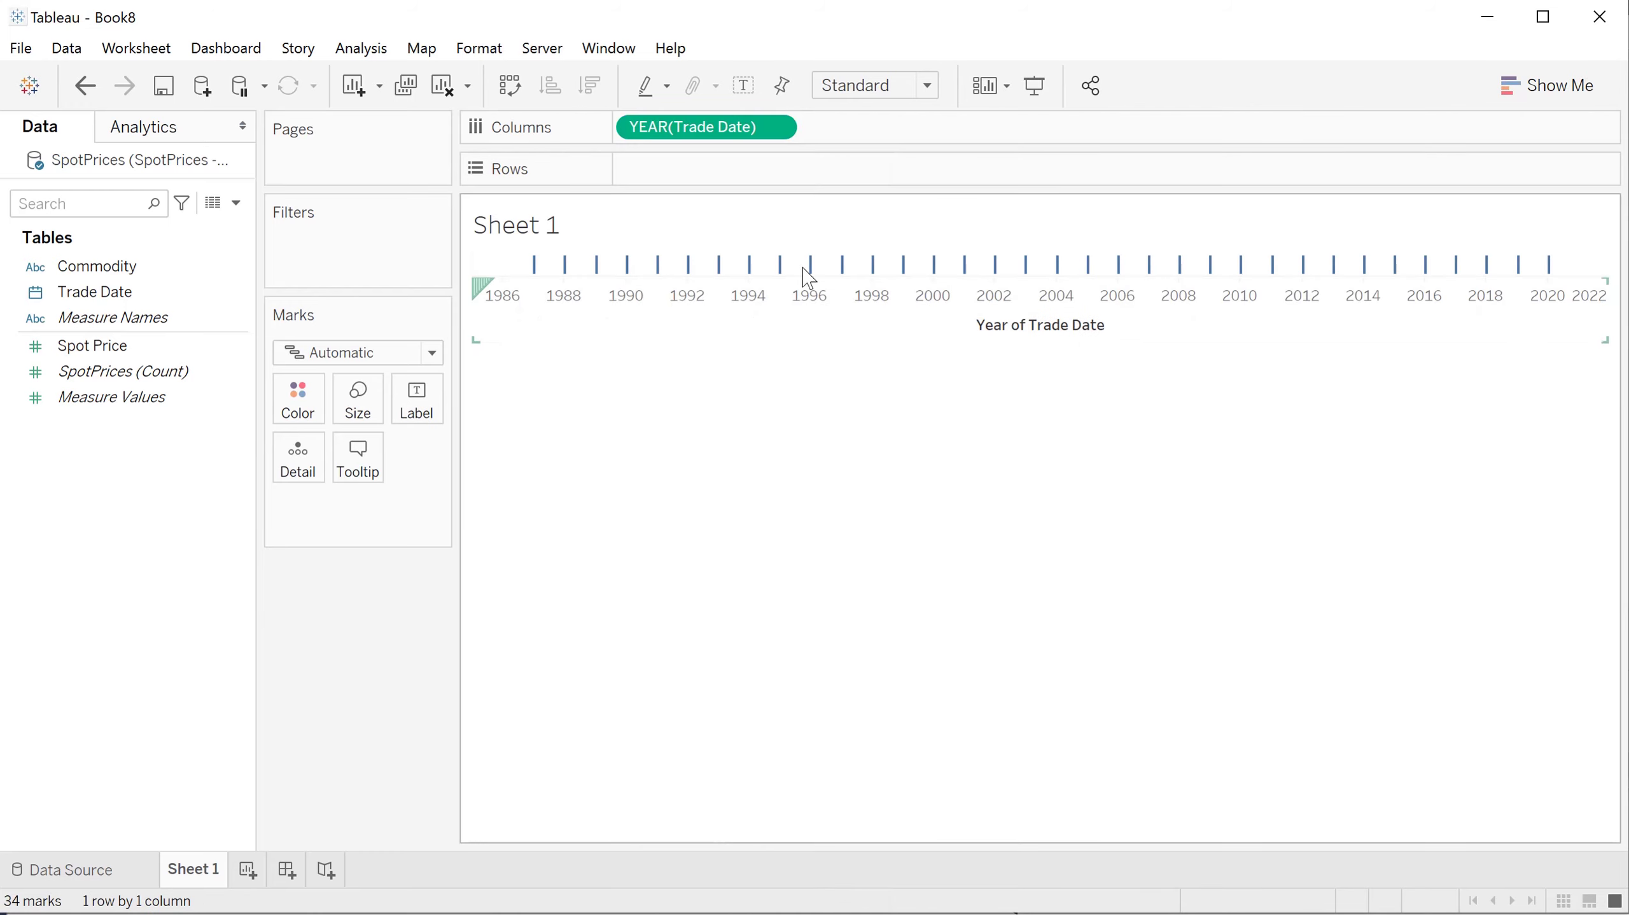
pyautogui.click(775, 127)
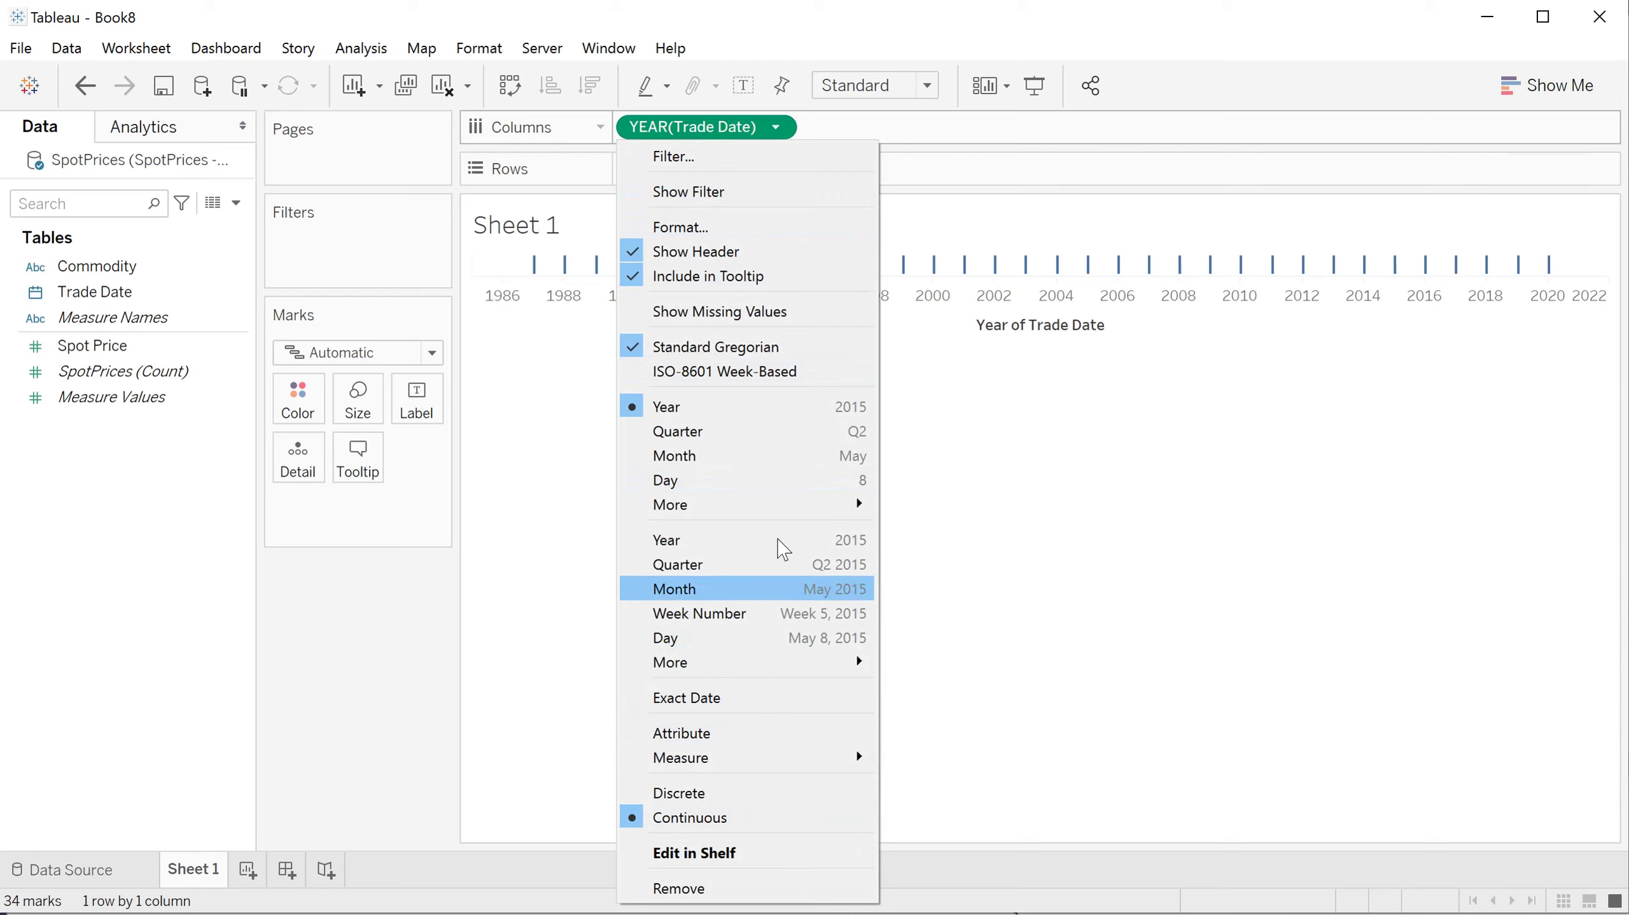
pyautogui.click(704, 588)
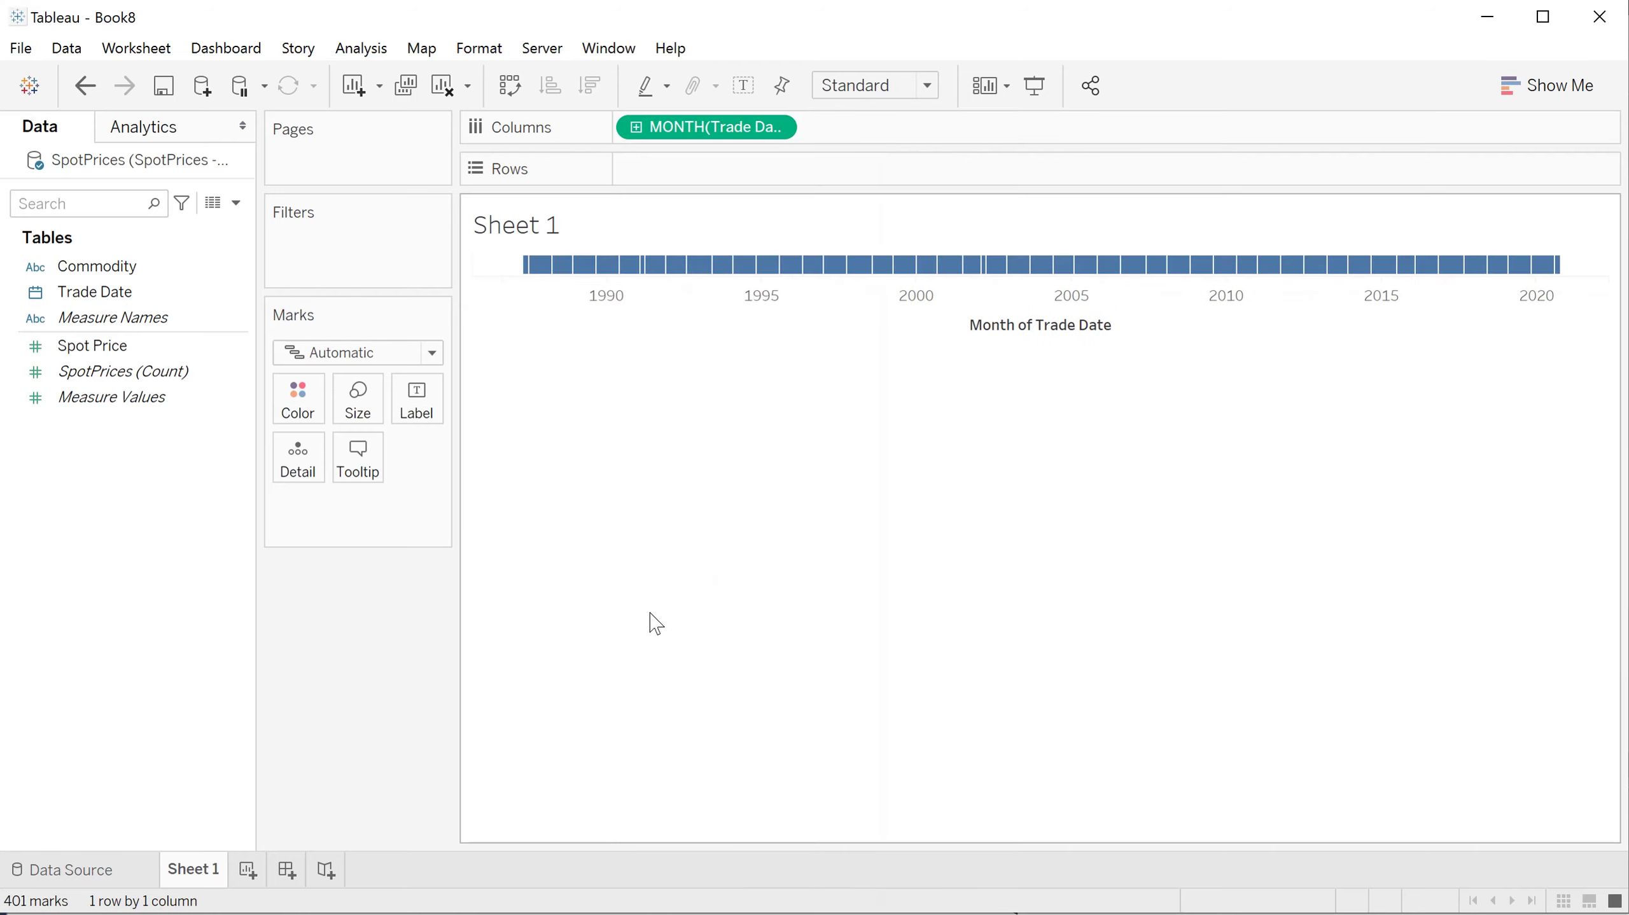
# Add Spot Price to Rows and set its aggregation to Average.
pyautogui.moveTo(95, 348); pyautogui.dragTo(700, 172)
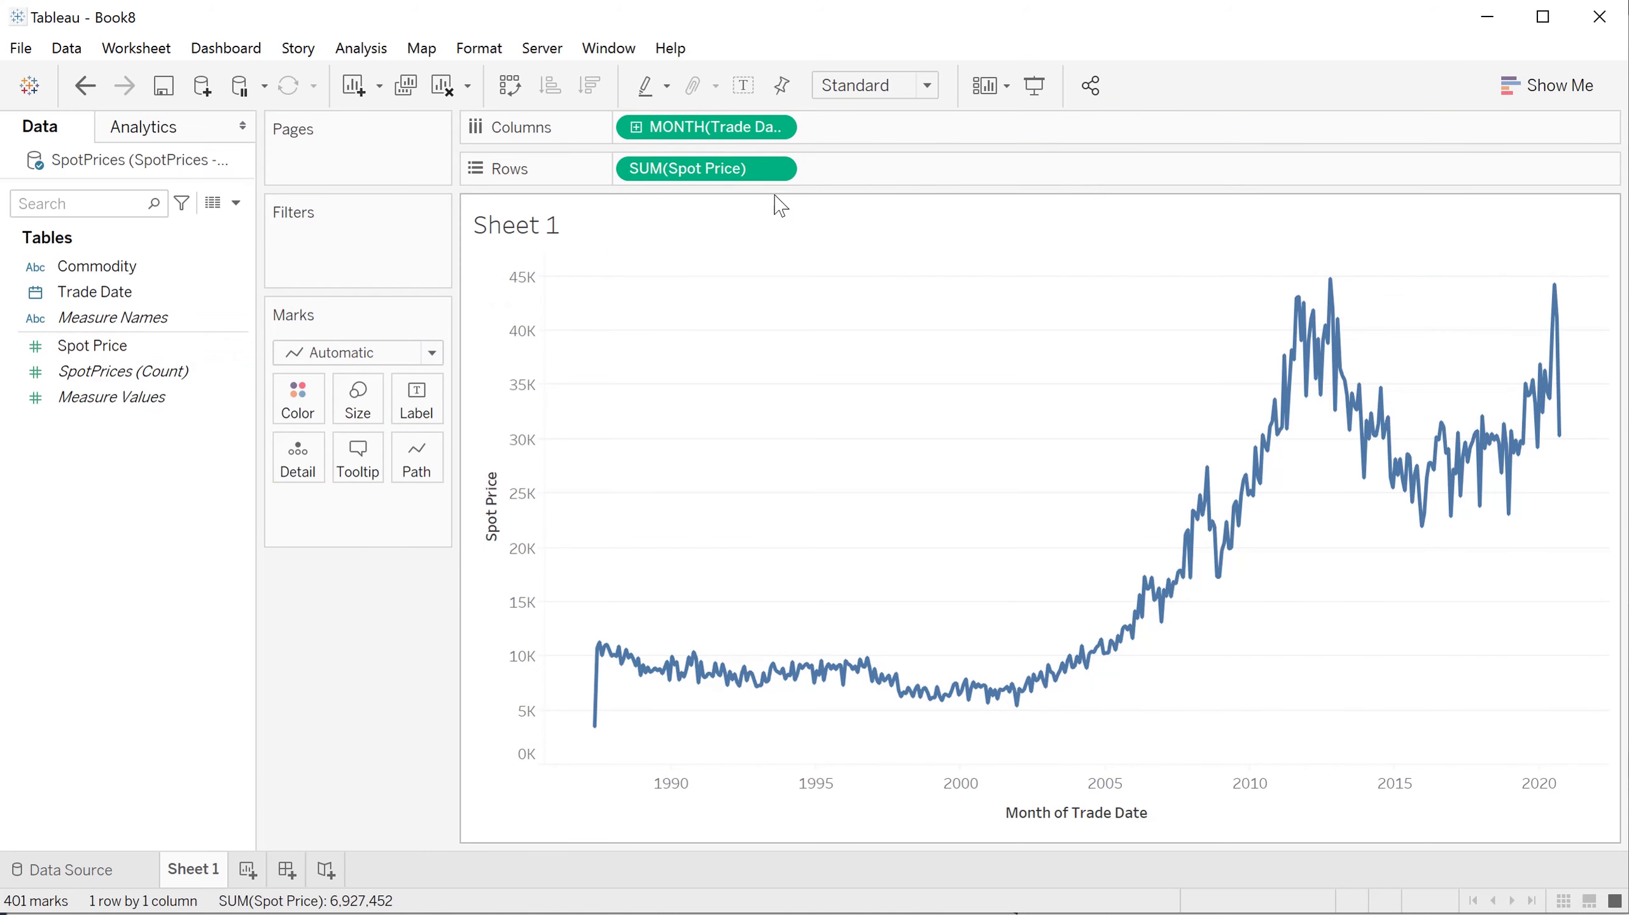
pyautogui.click(775, 170)
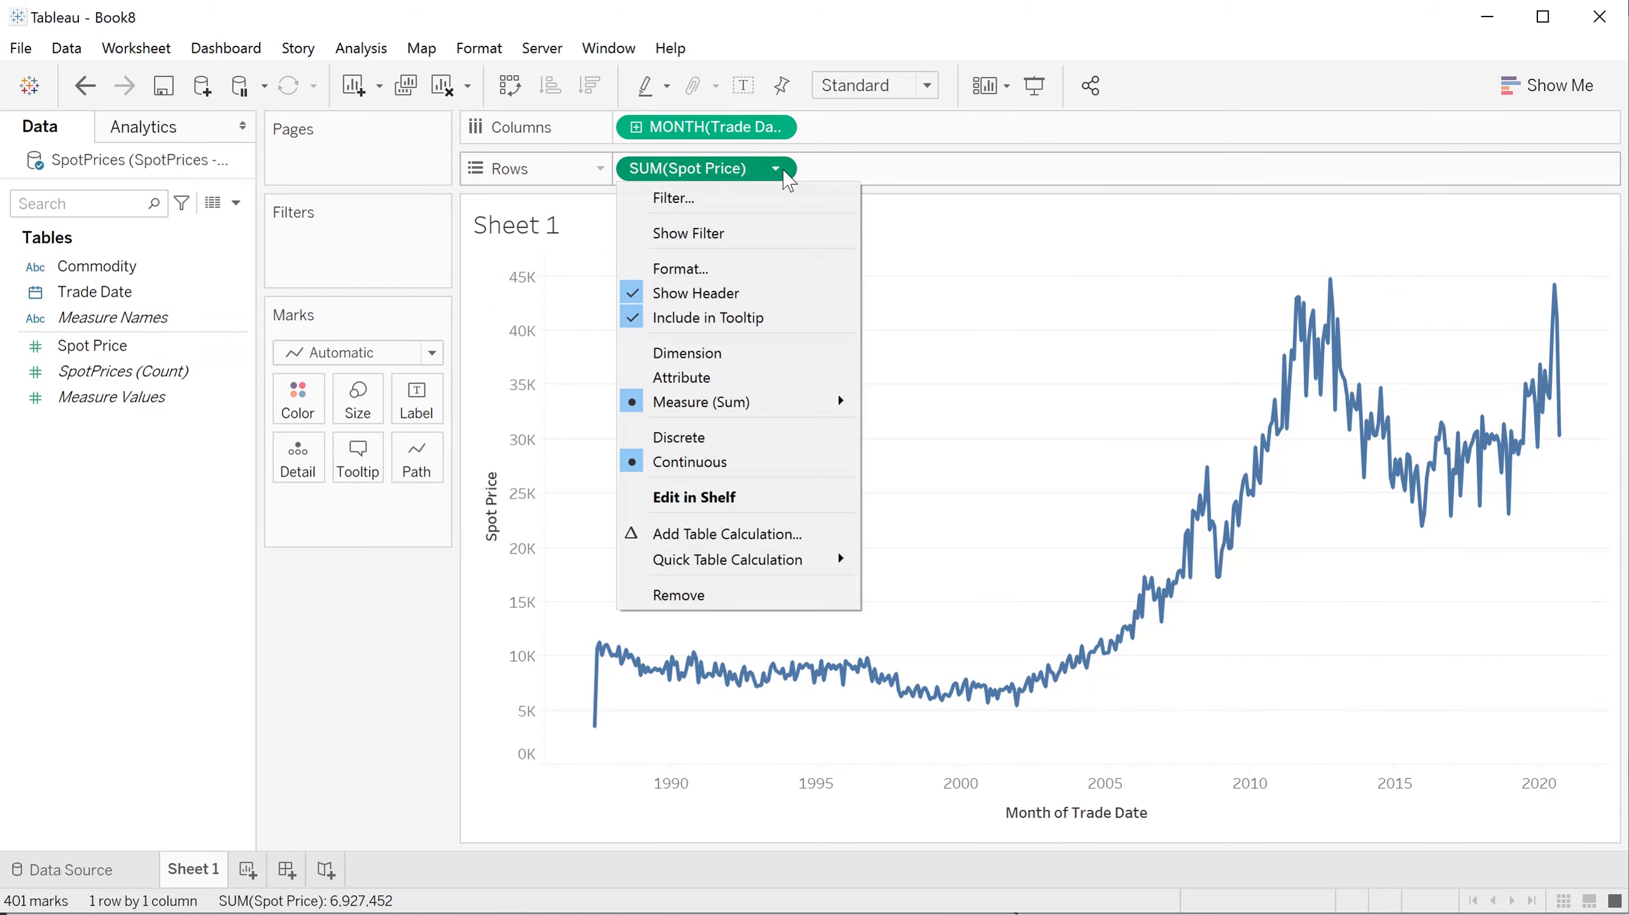
pyautogui.moveTo(810, 399)
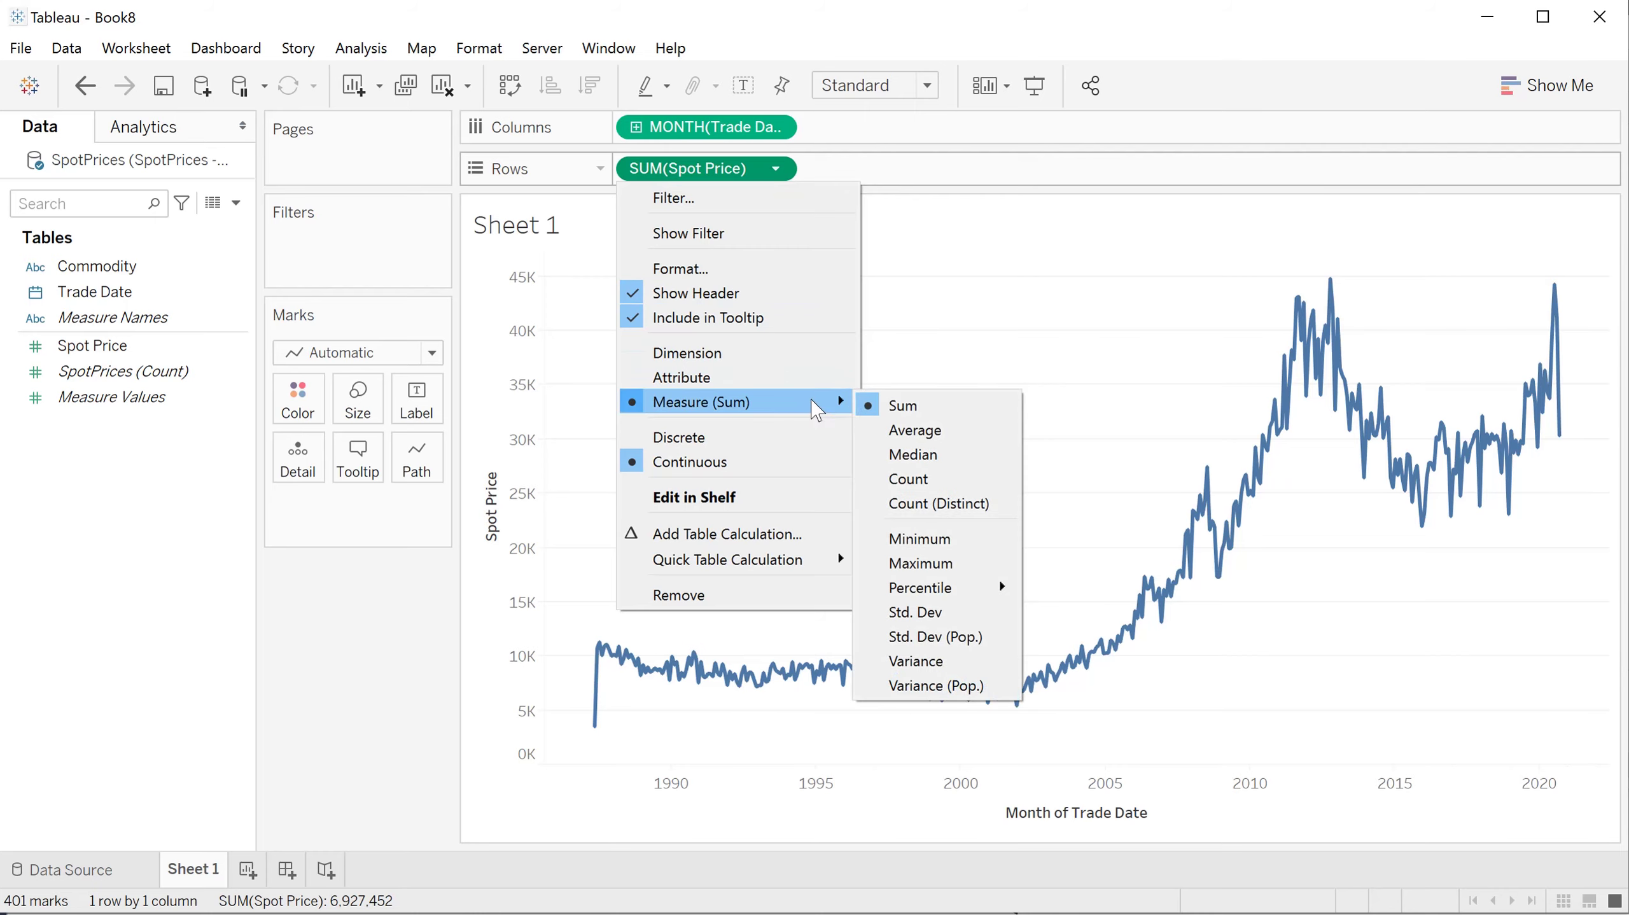
pyautogui.click(893, 430)
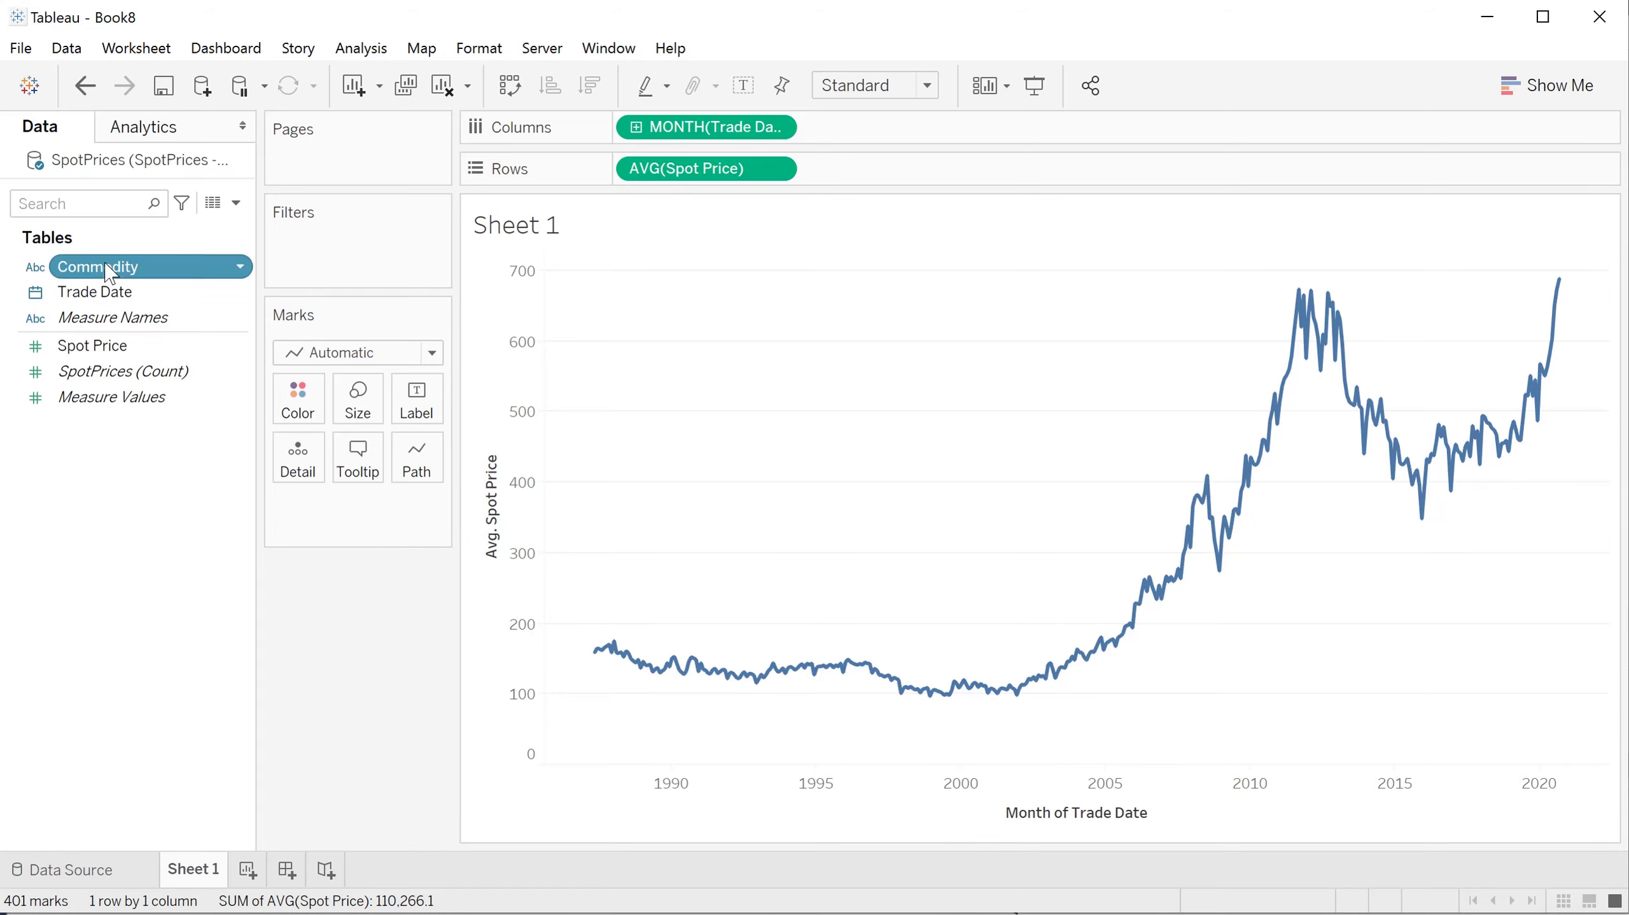
# Color the average Spot Price line by Commodity so that each commodity gets its own line.
pyautogui.moveTo(105, 264); pyautogui.dragTo(299, 397)
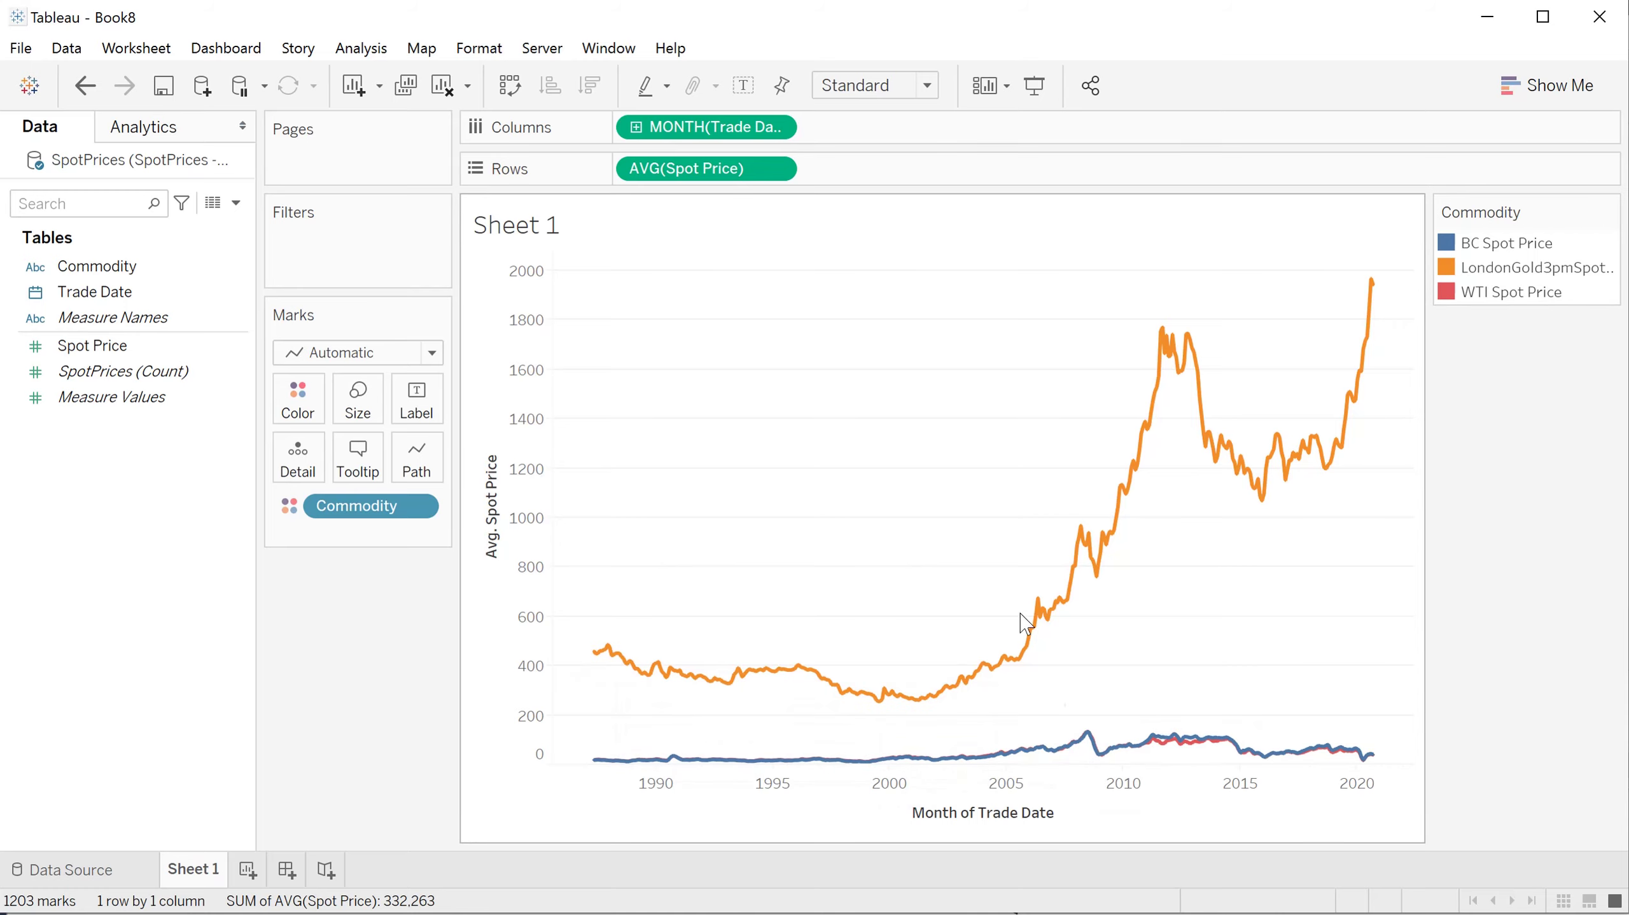
pyautogui.moveTo(1168, 349)
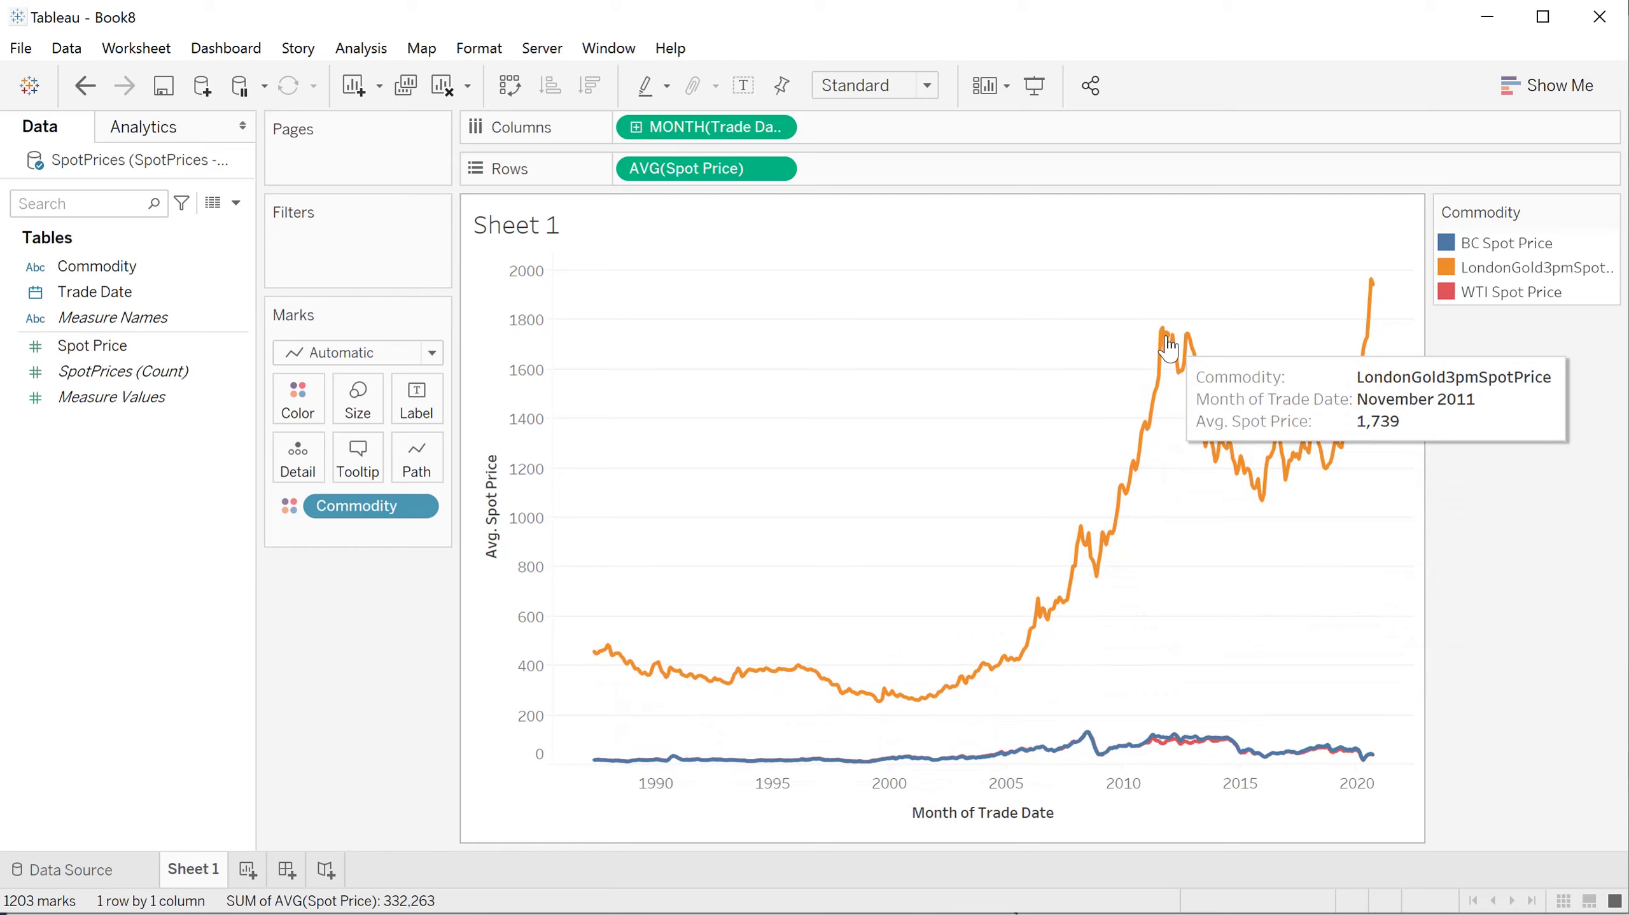
pyautogui.moveTo(1371, 312)
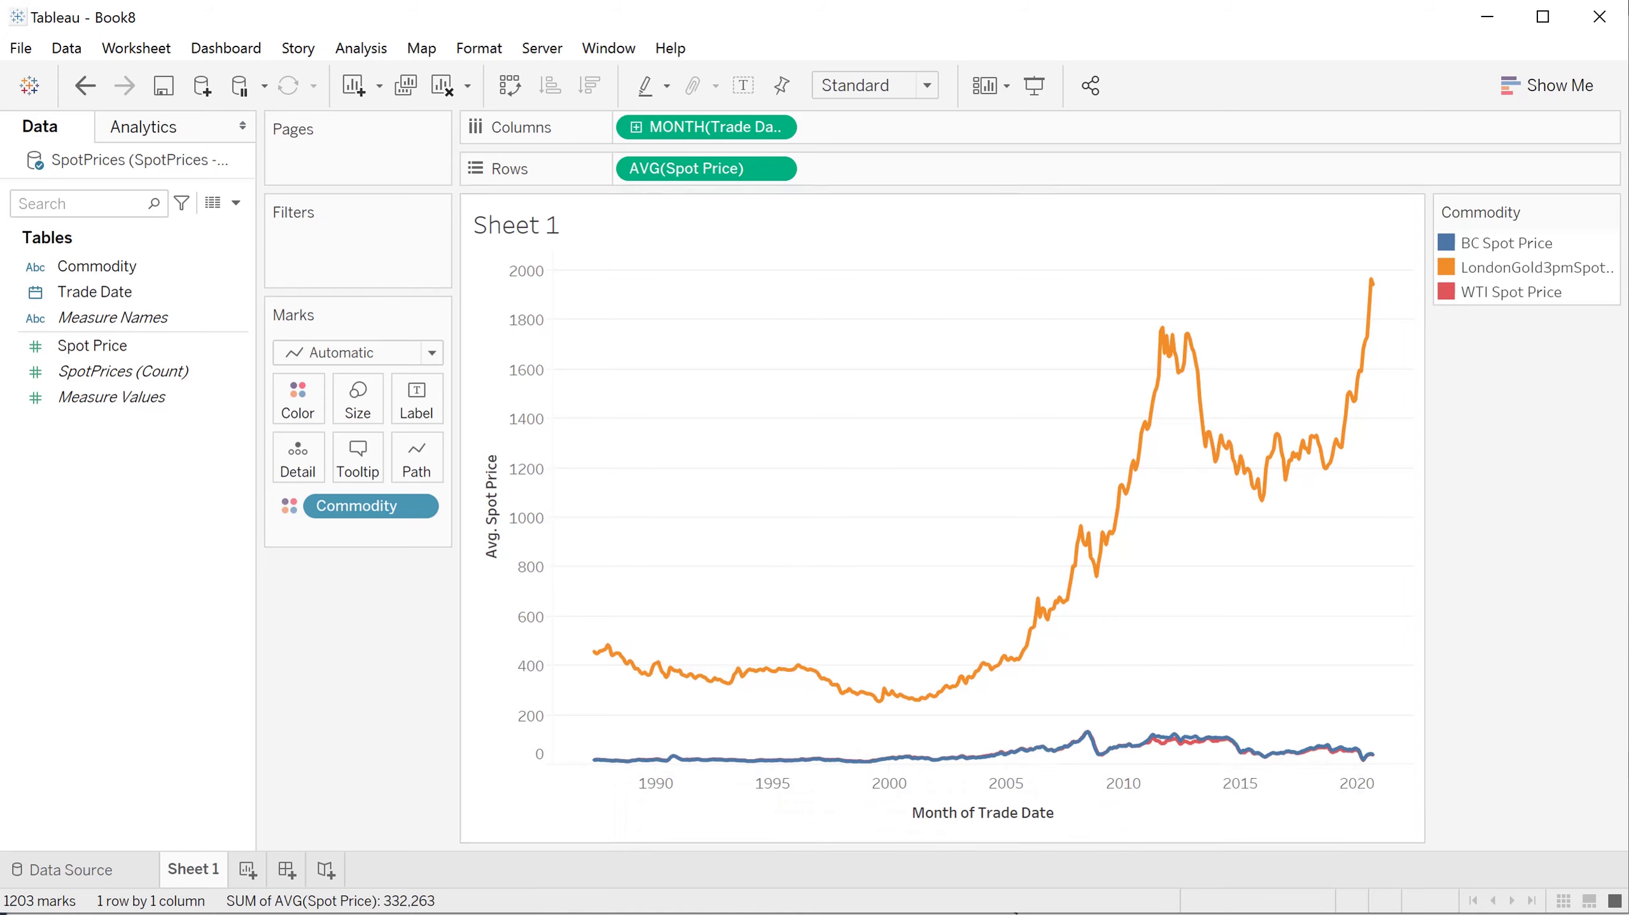
pyautogui.moveTo(1169, 755)
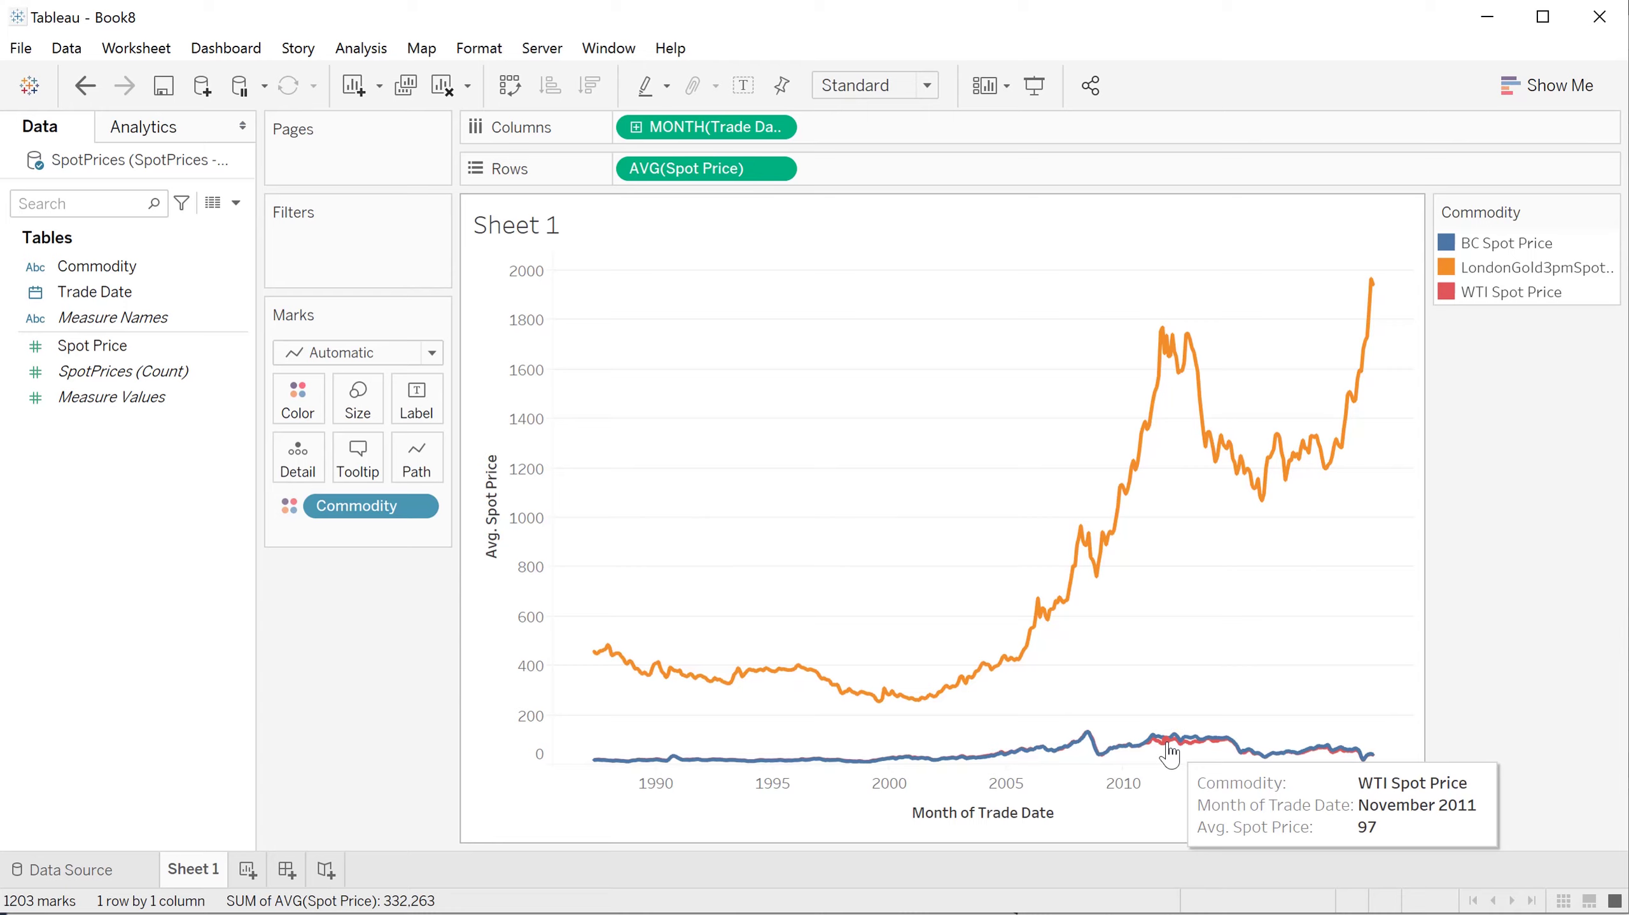
pyautogui.moveTo(1089, 749)
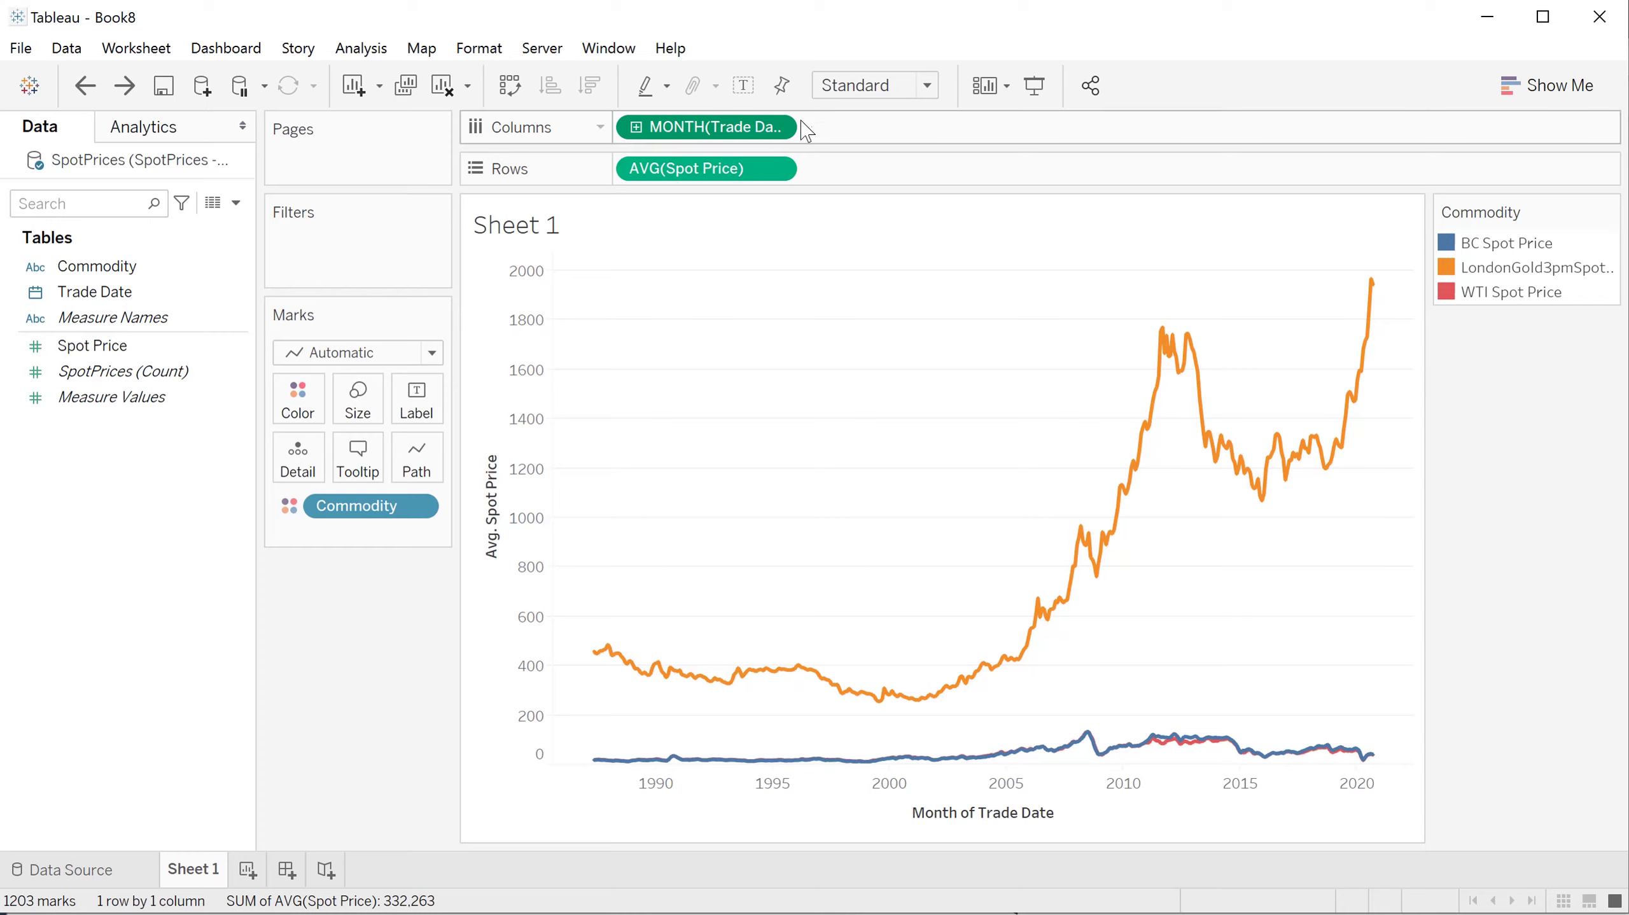
pyautogui.click(775, 127)
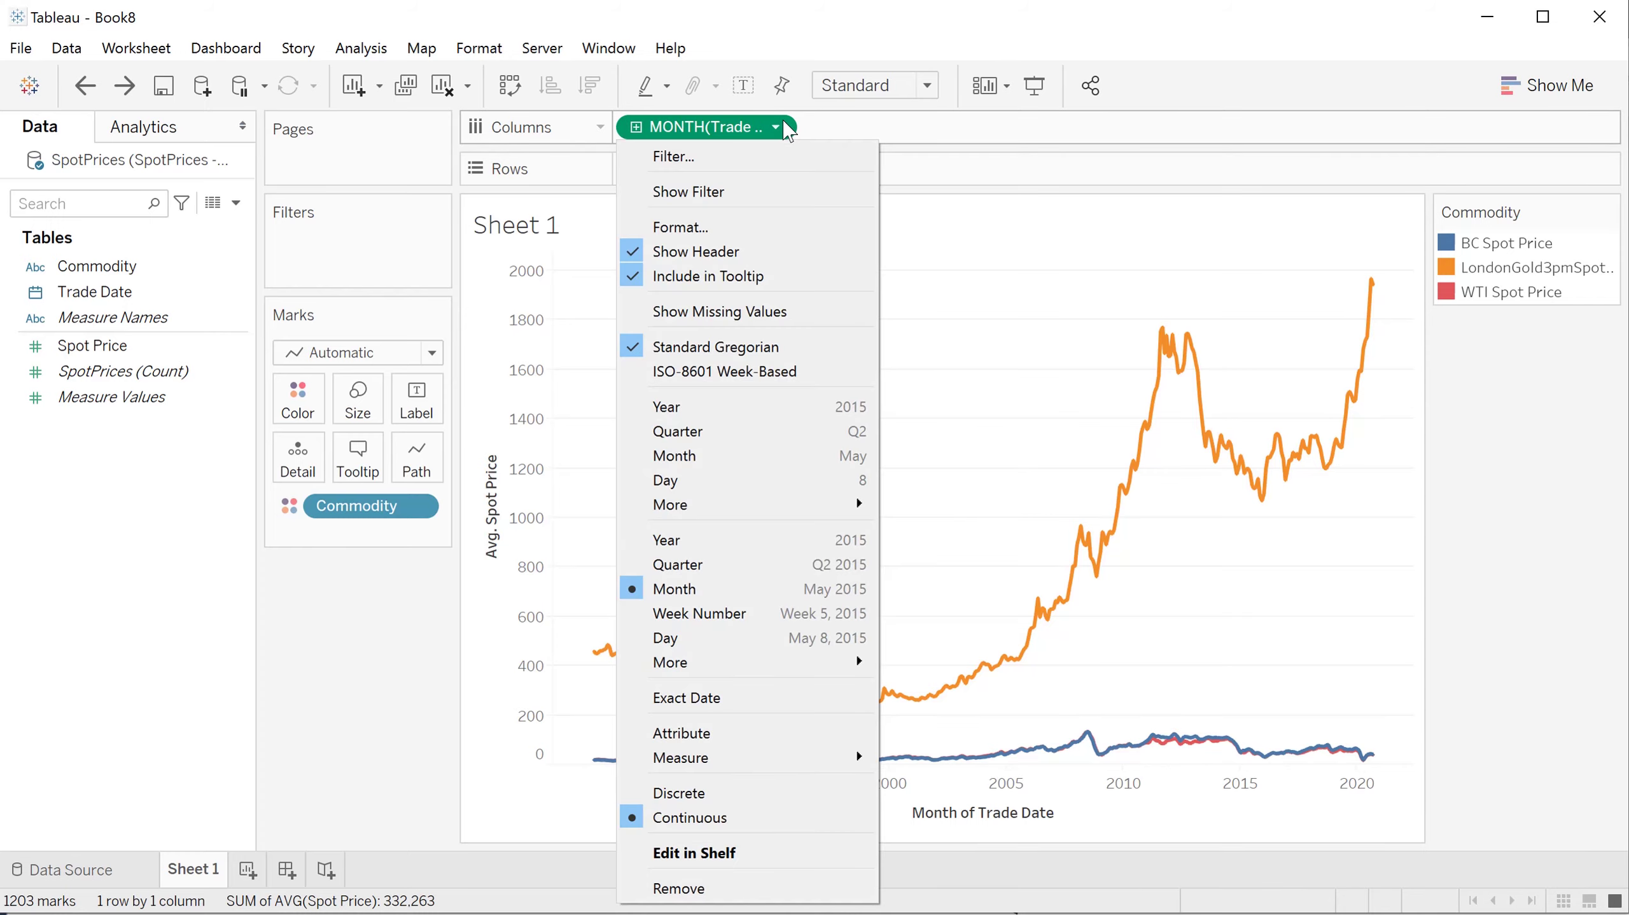
pyautogui.click(756, 156)
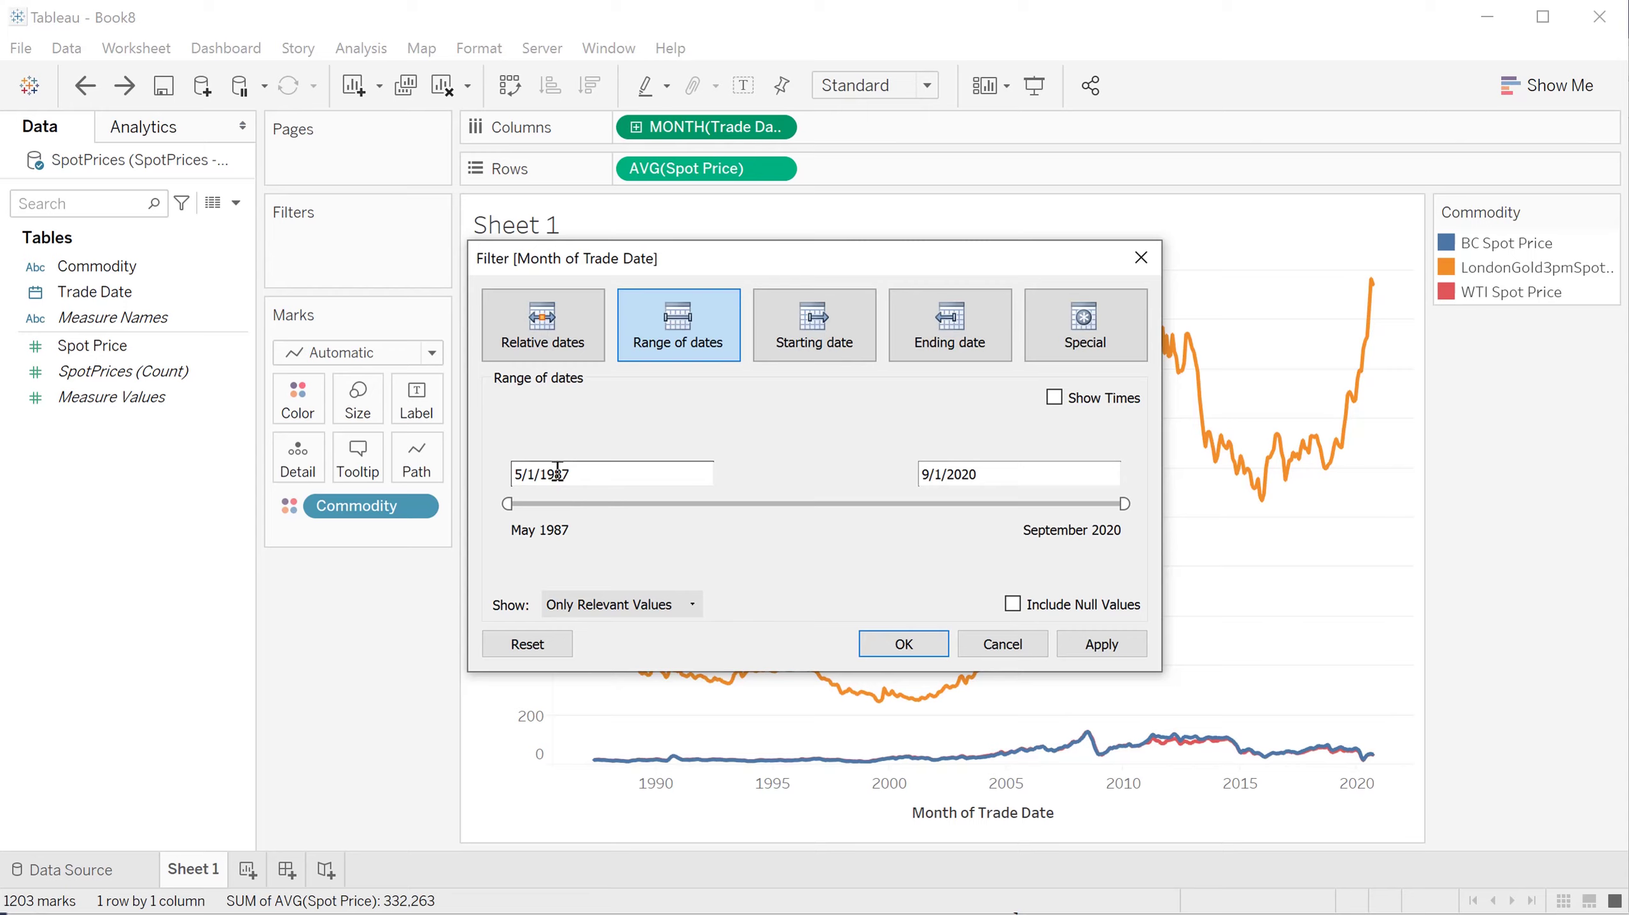
pyautogui.click(629, 485)
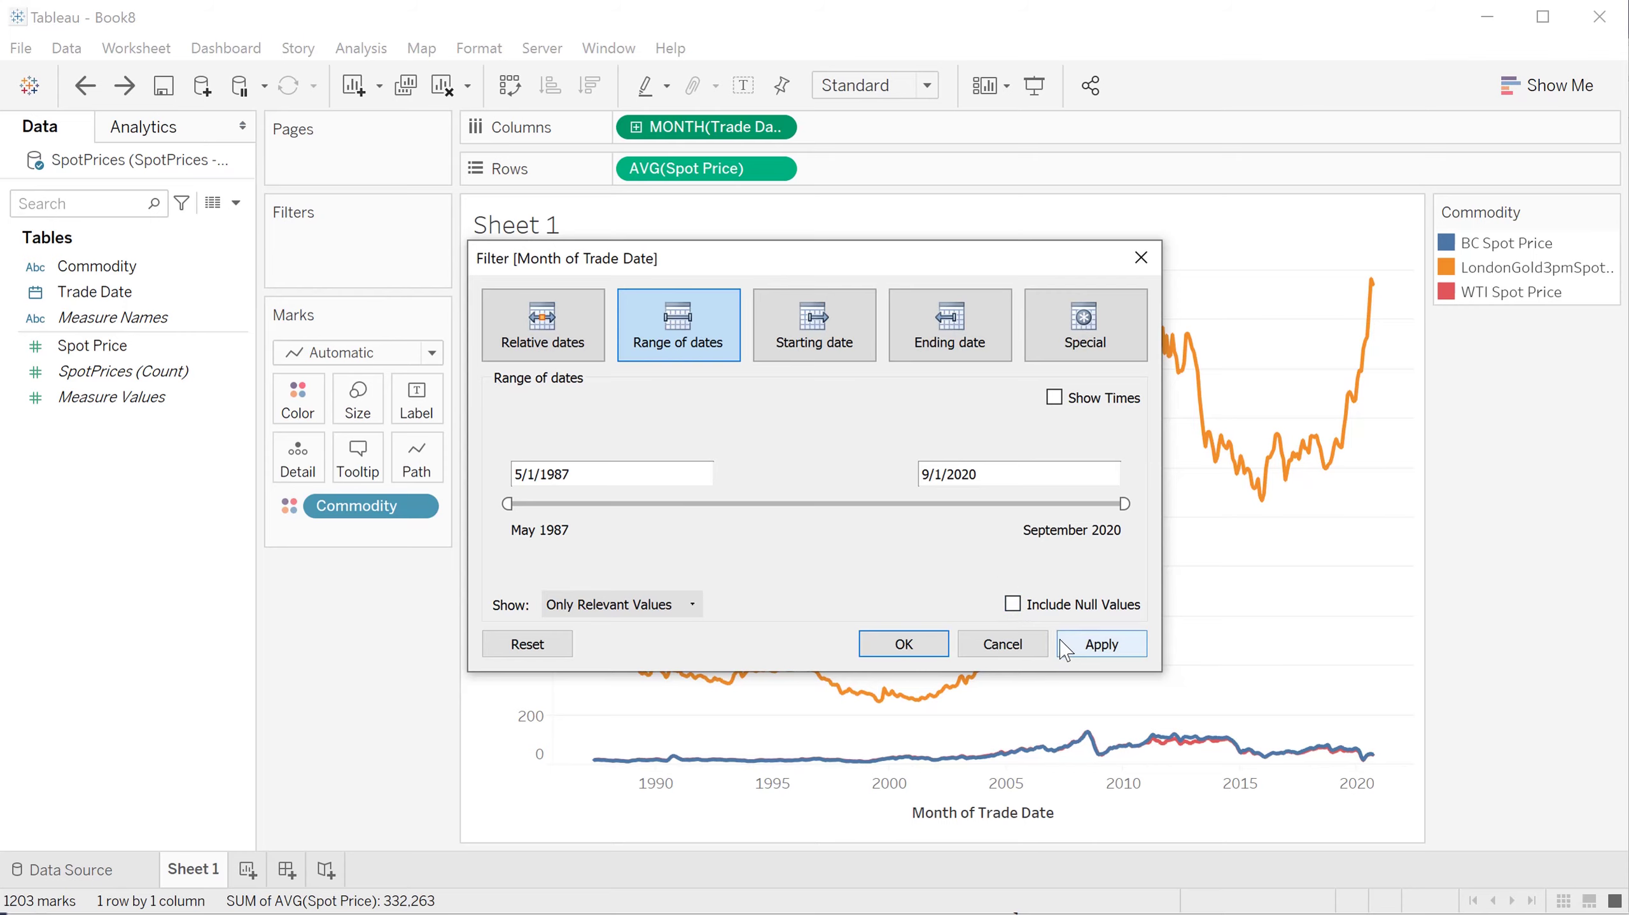
pyautogui.click(1035, 645)
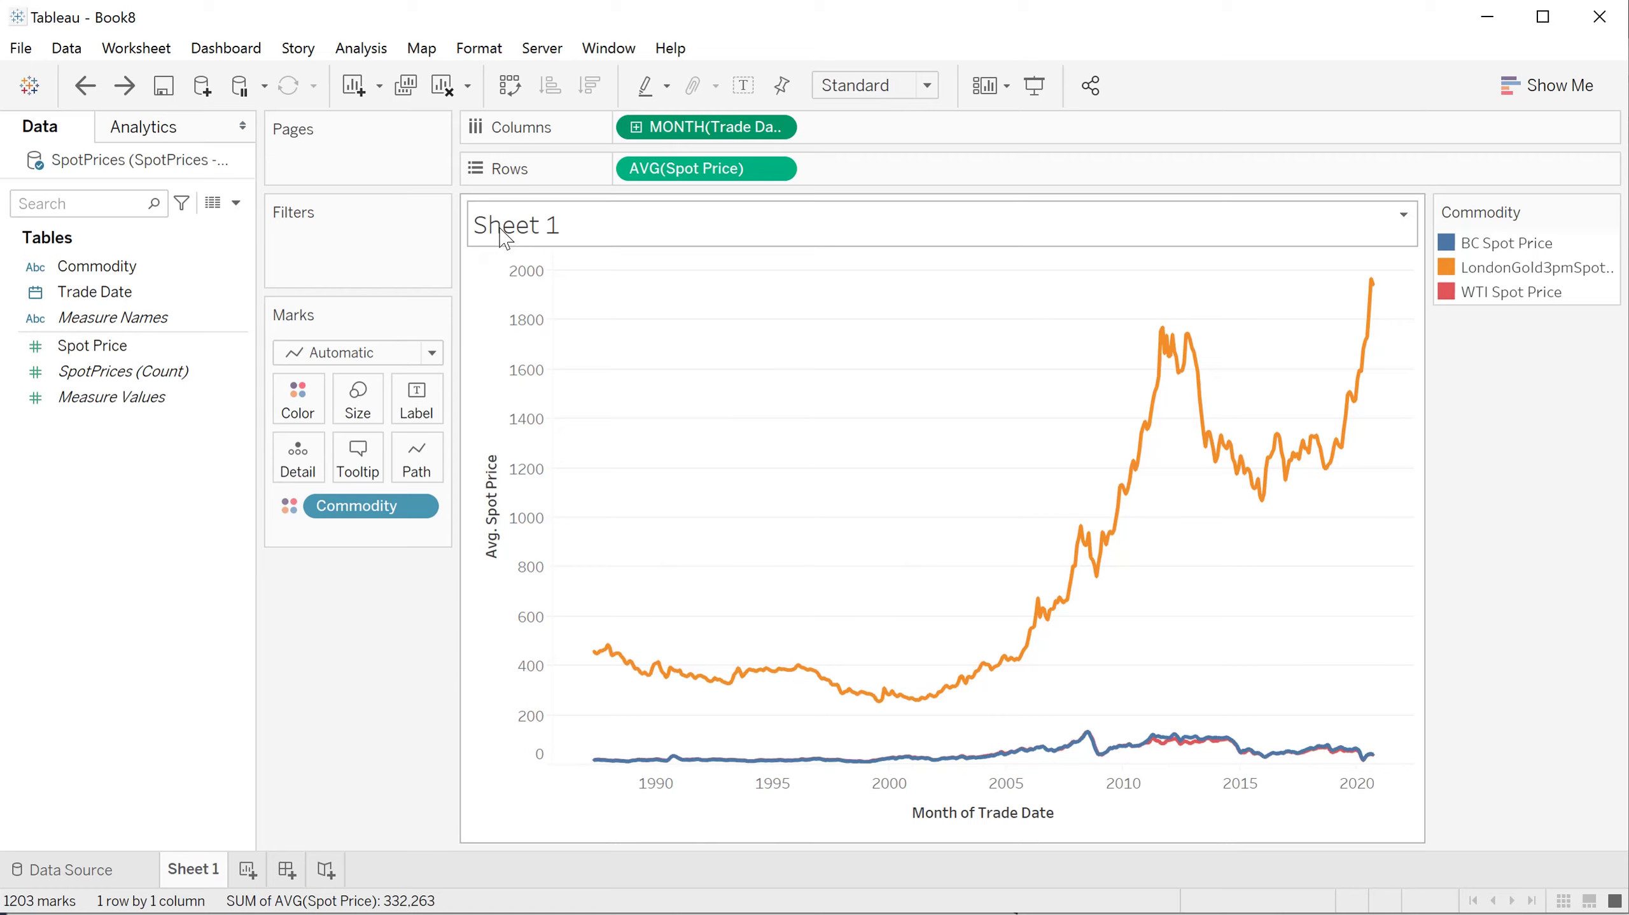
# Replace the sheet name placeholder in the chart title with "Gold and Oil Spot Prices".
pyautogui.doubleClick(503, 239)
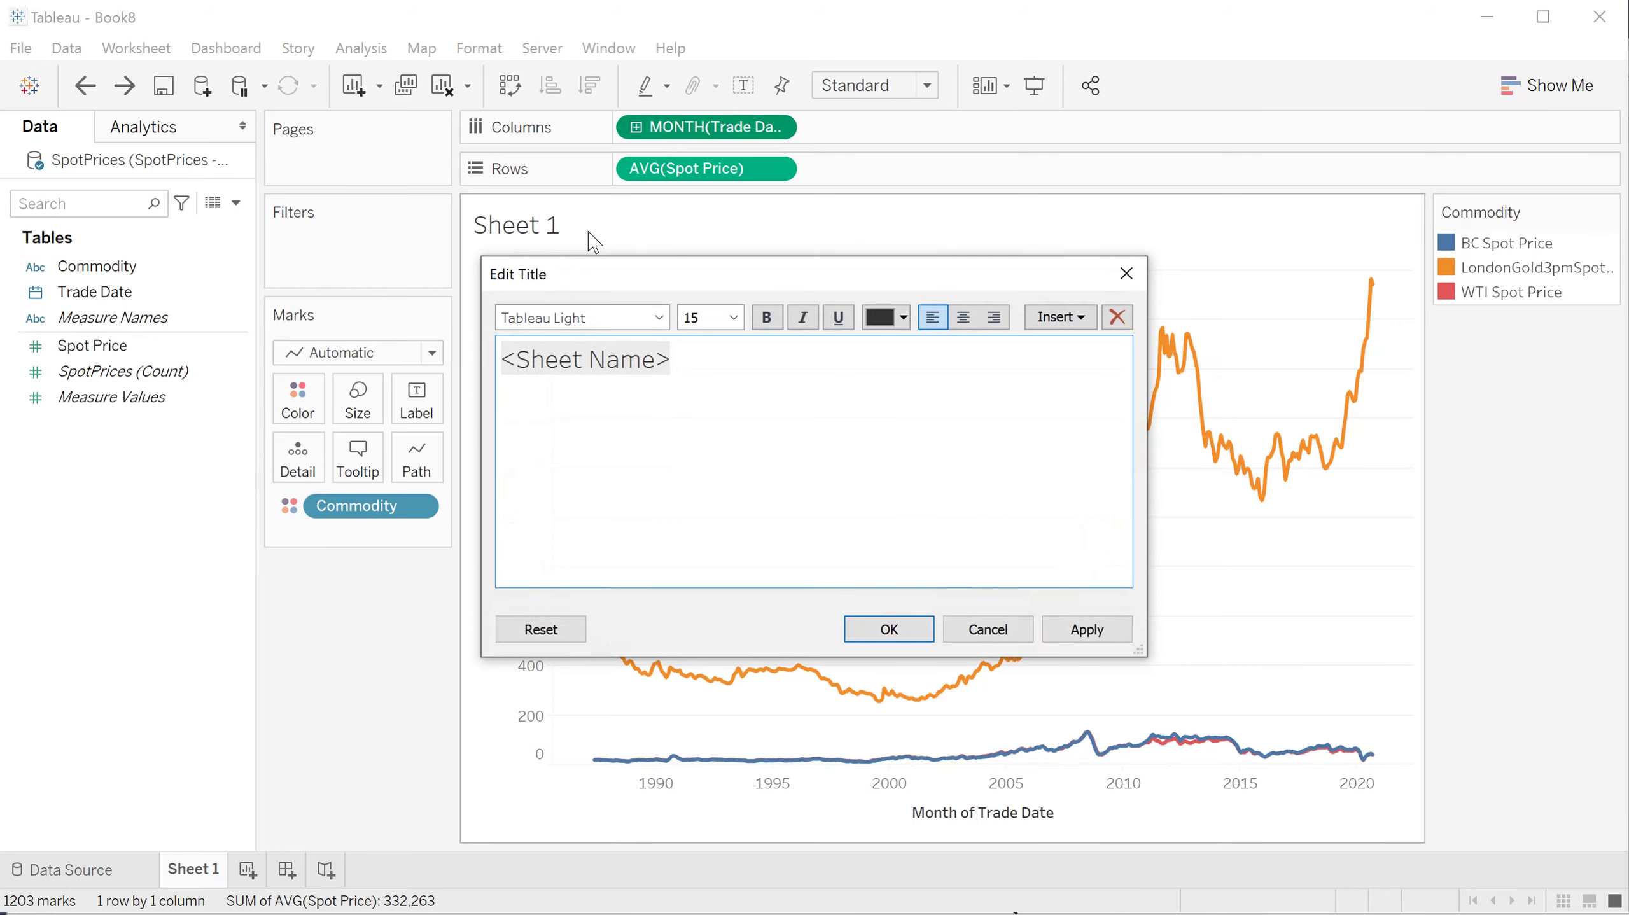
pyautogui.moveTo(682, 354); pyautogui.dragTo(517, 360)
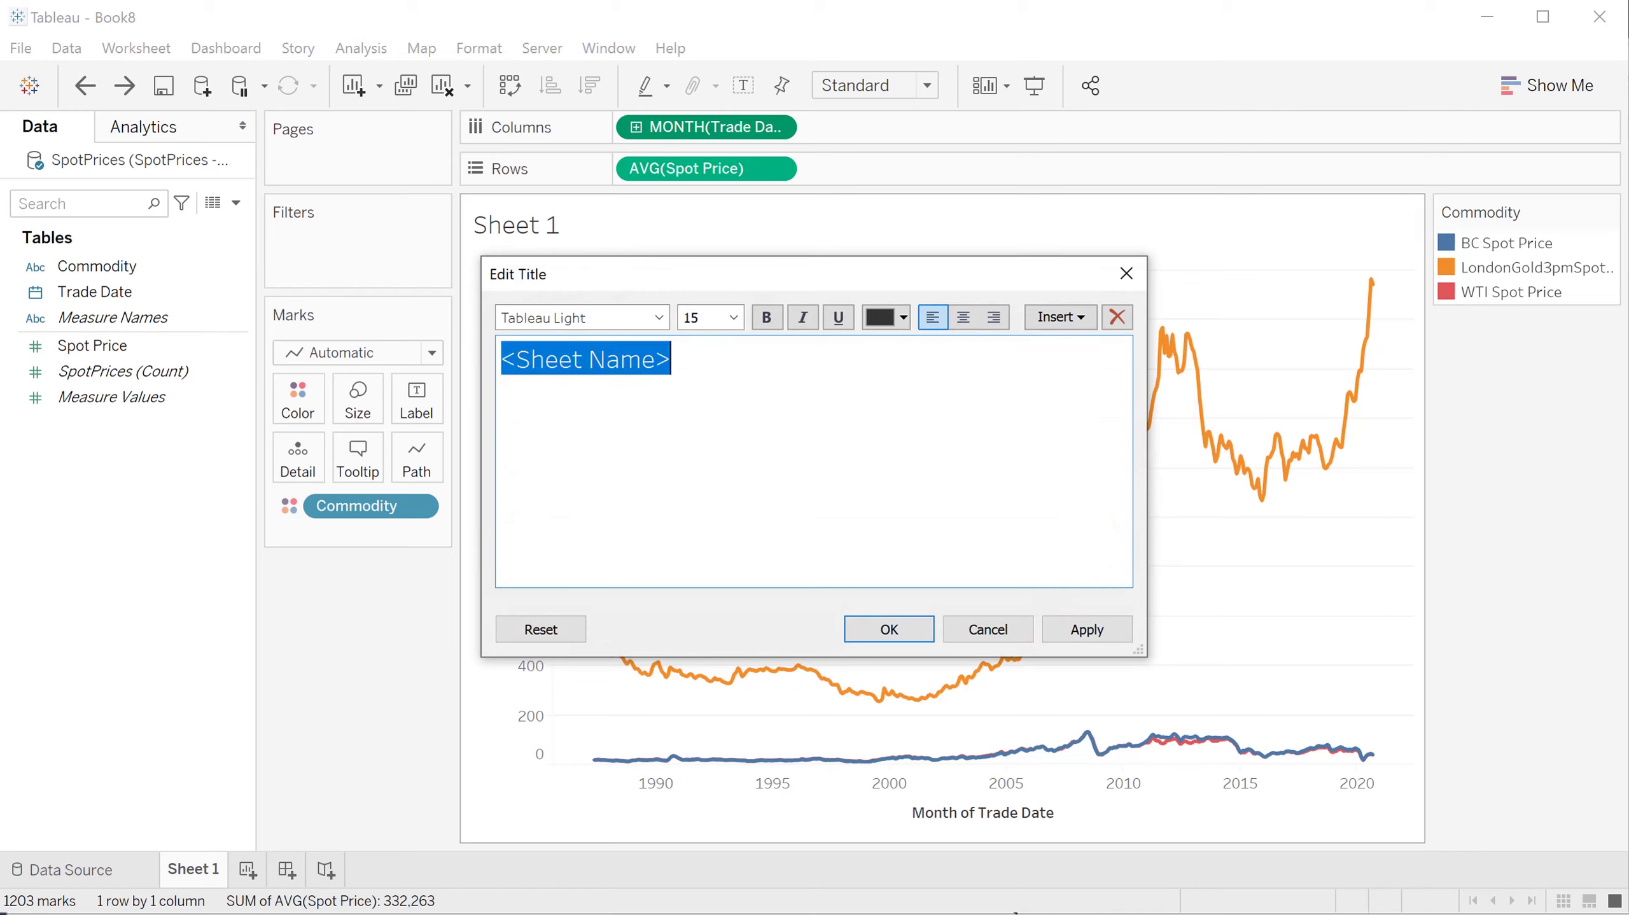
pyautogui.write('Gold a')
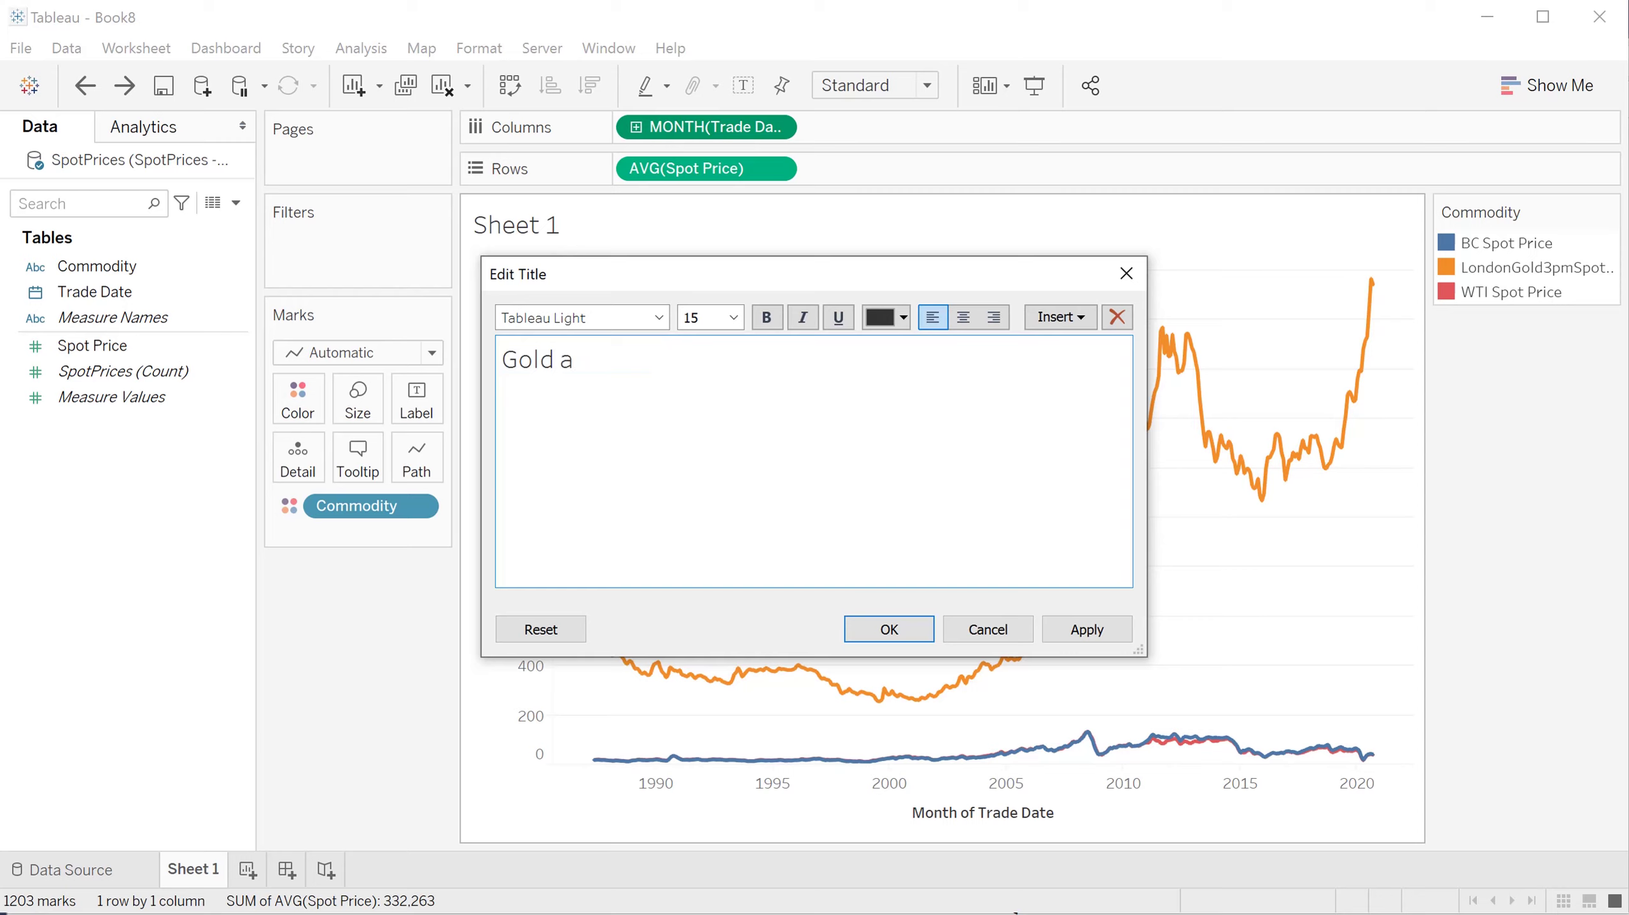
pyautogui.write('nd Oil Spot Prices')
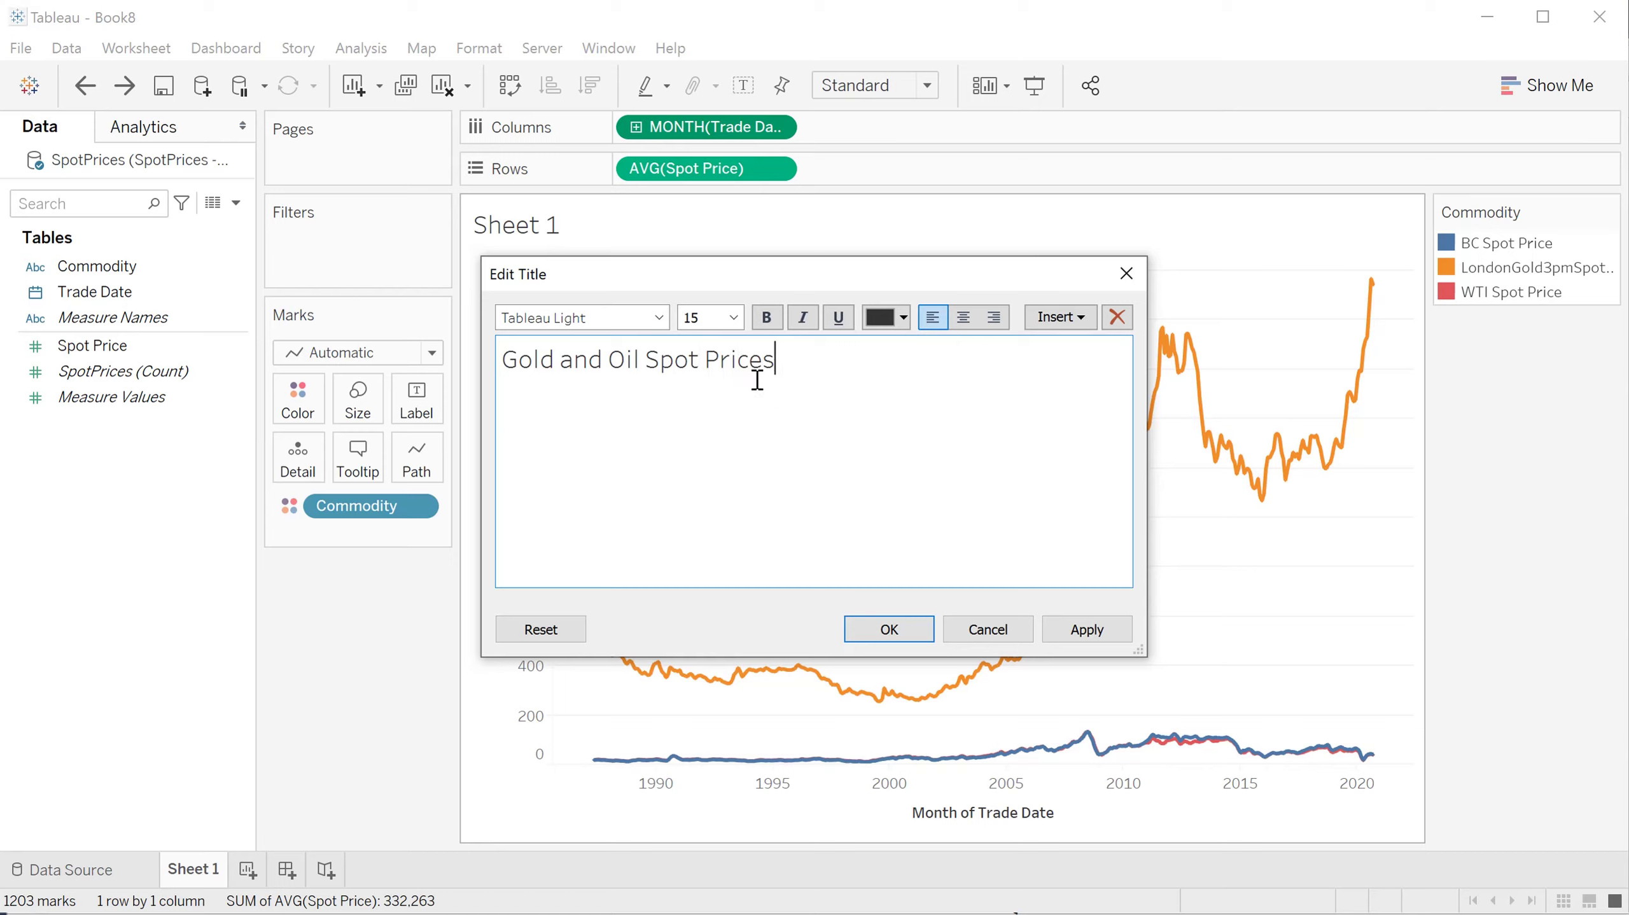
# Set the font of the whole title text to Tempus Sans ITC.
pyautogui.moveTo(756, 379); pyautogui.dragTo(506, 362)
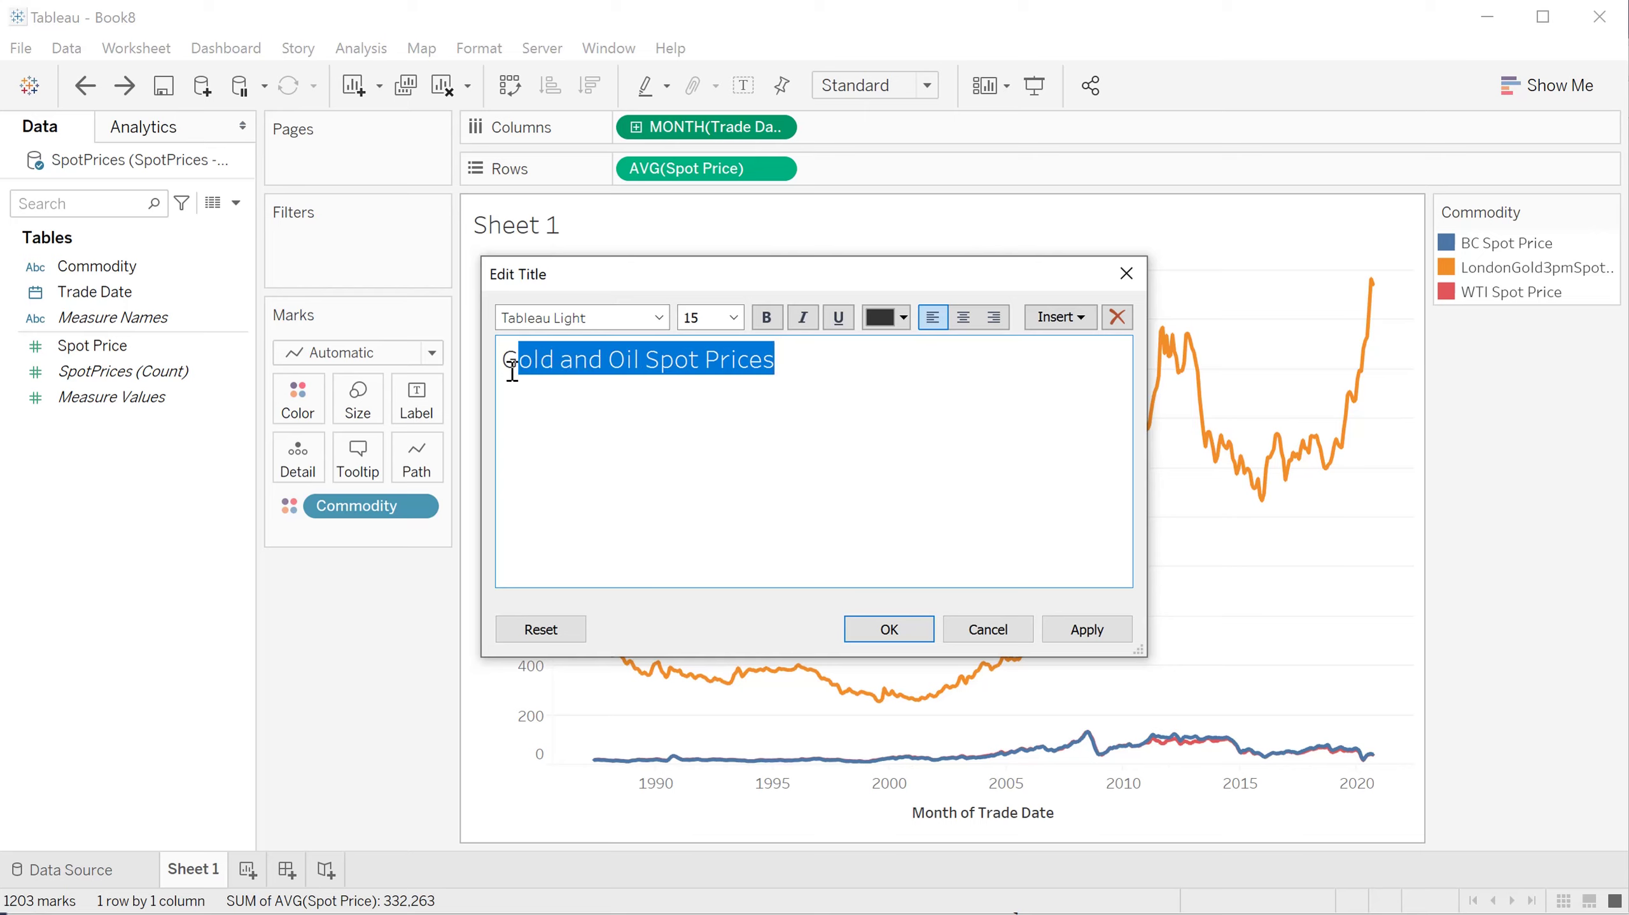
pyautogui.click(660, 318)
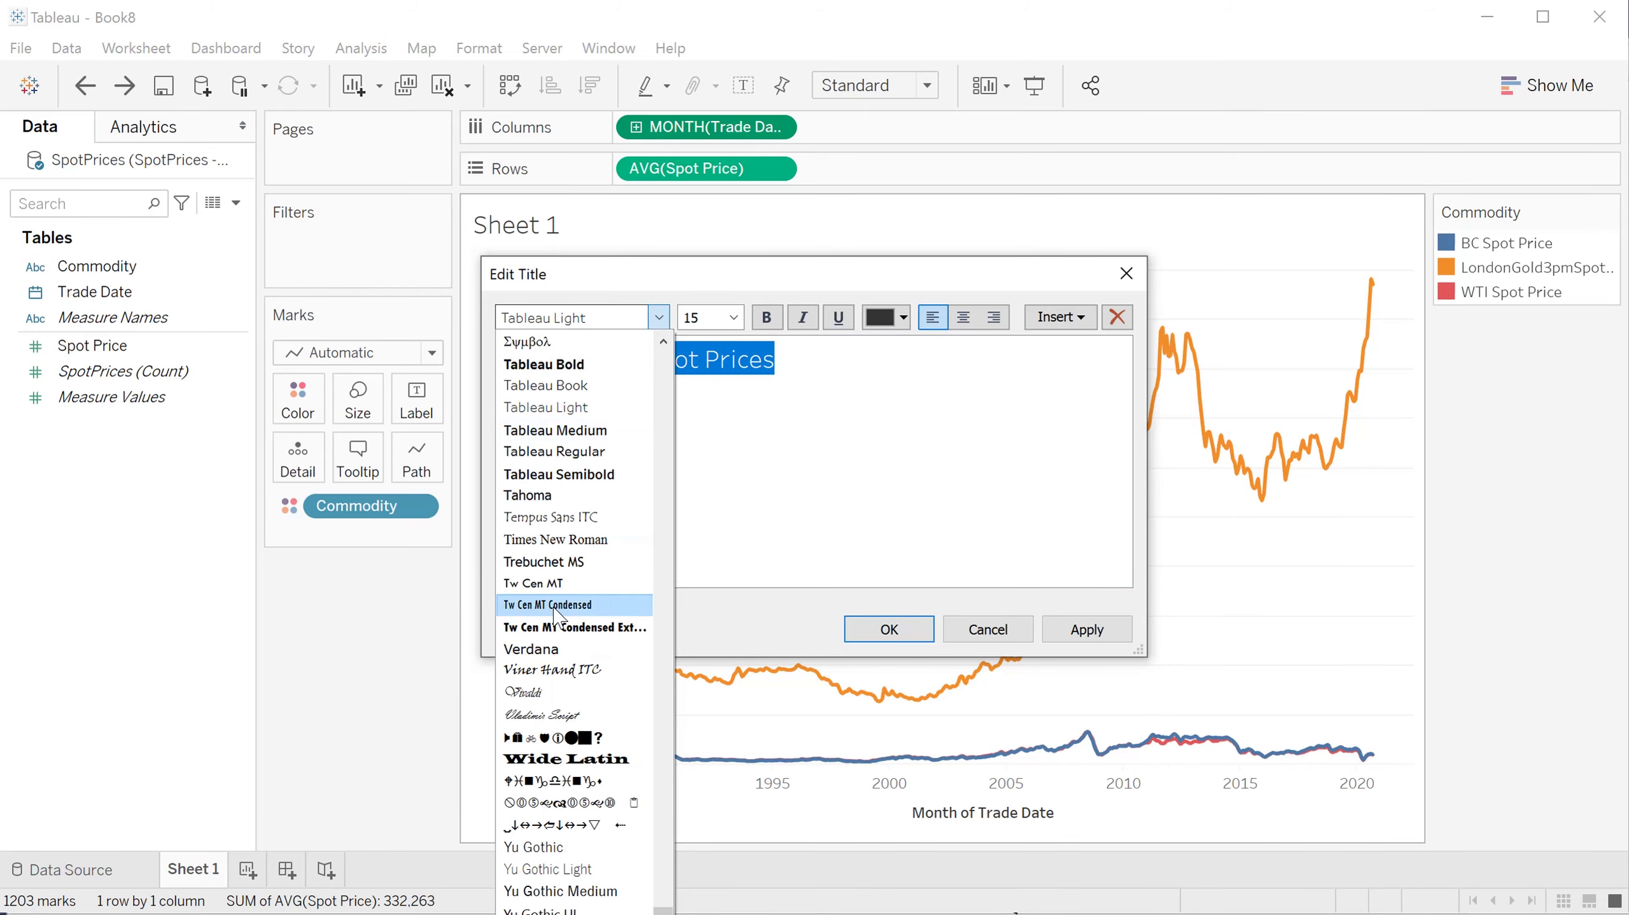
pyautogui.click(550, 517)
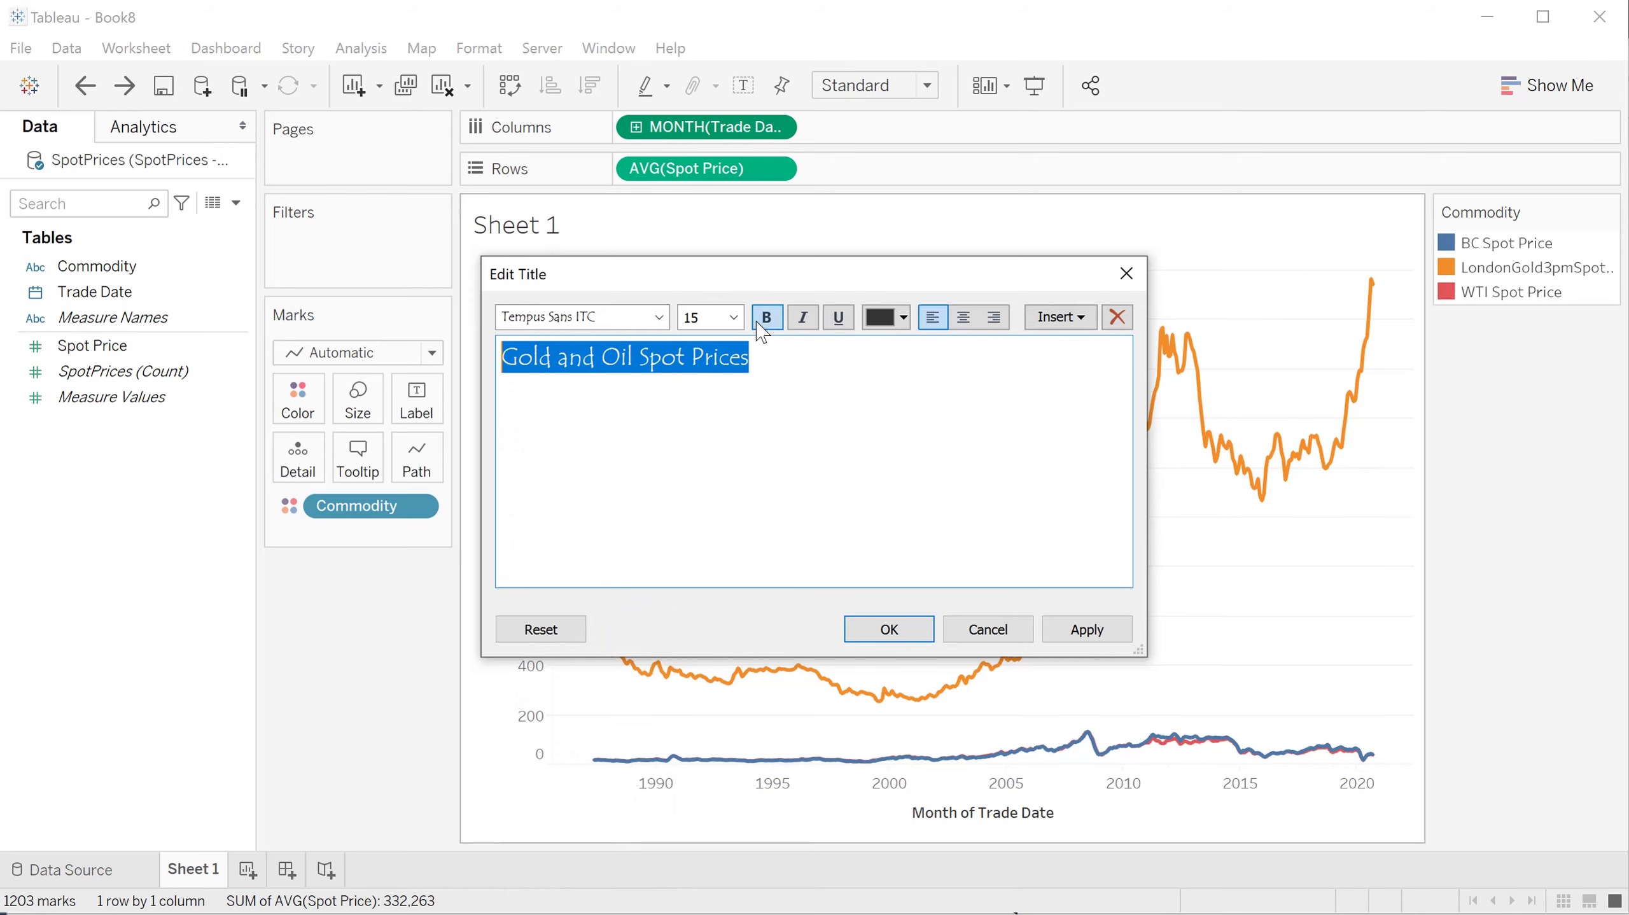
# Set the whole chart title's font to Tableau Bold and its size to 36.
pyautogui.click(734, 317)
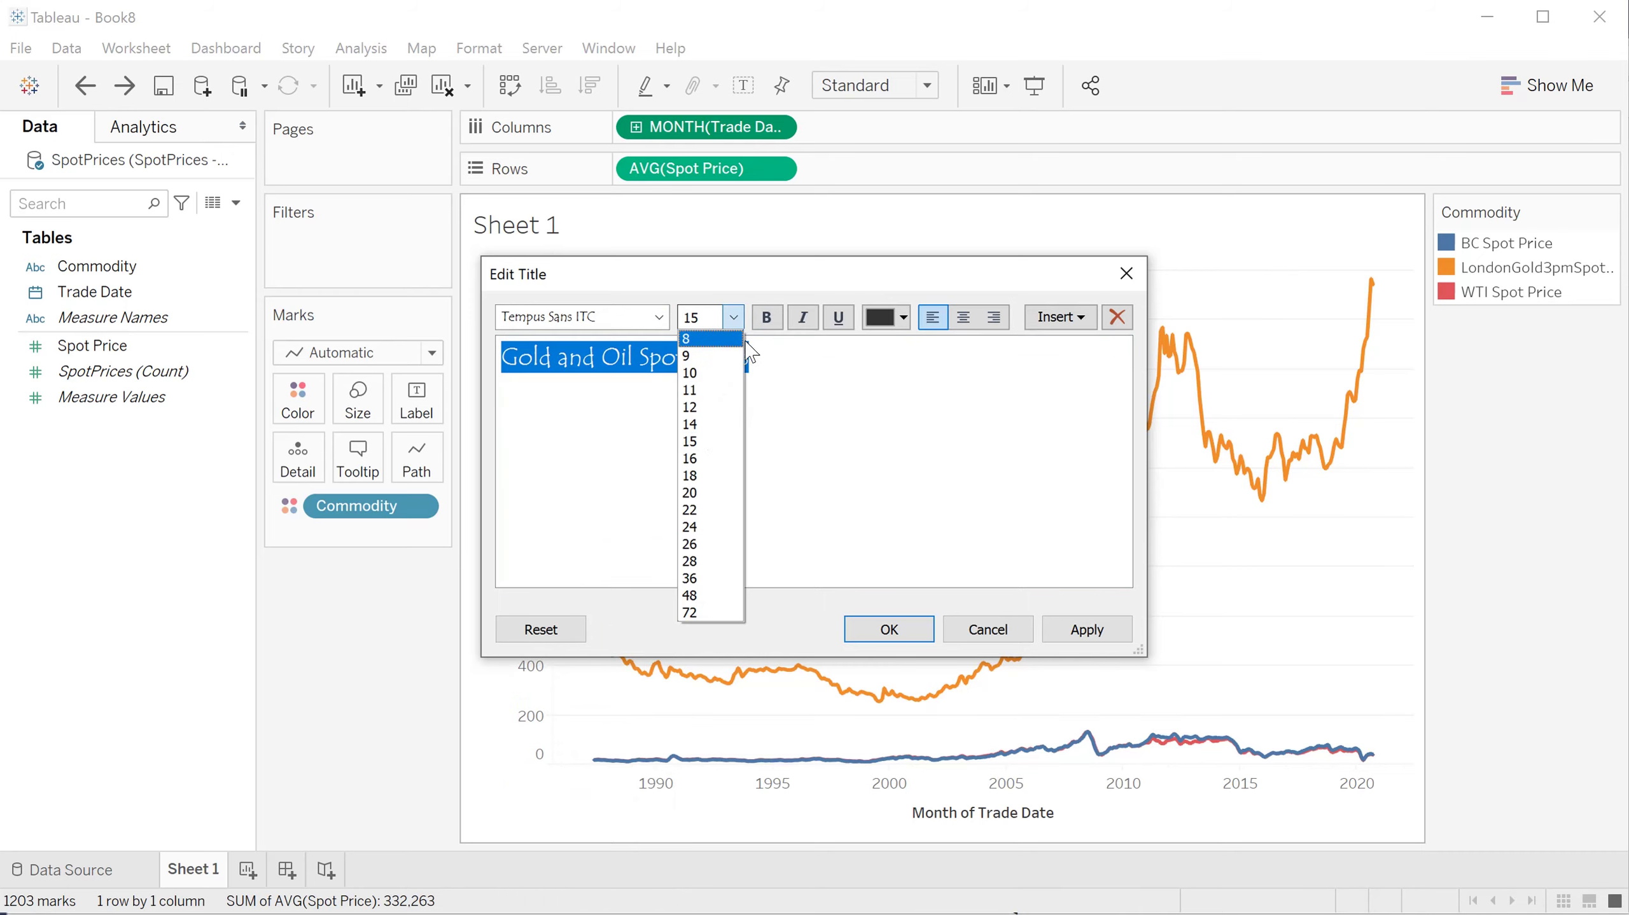
pyautogui.click(658, 320)
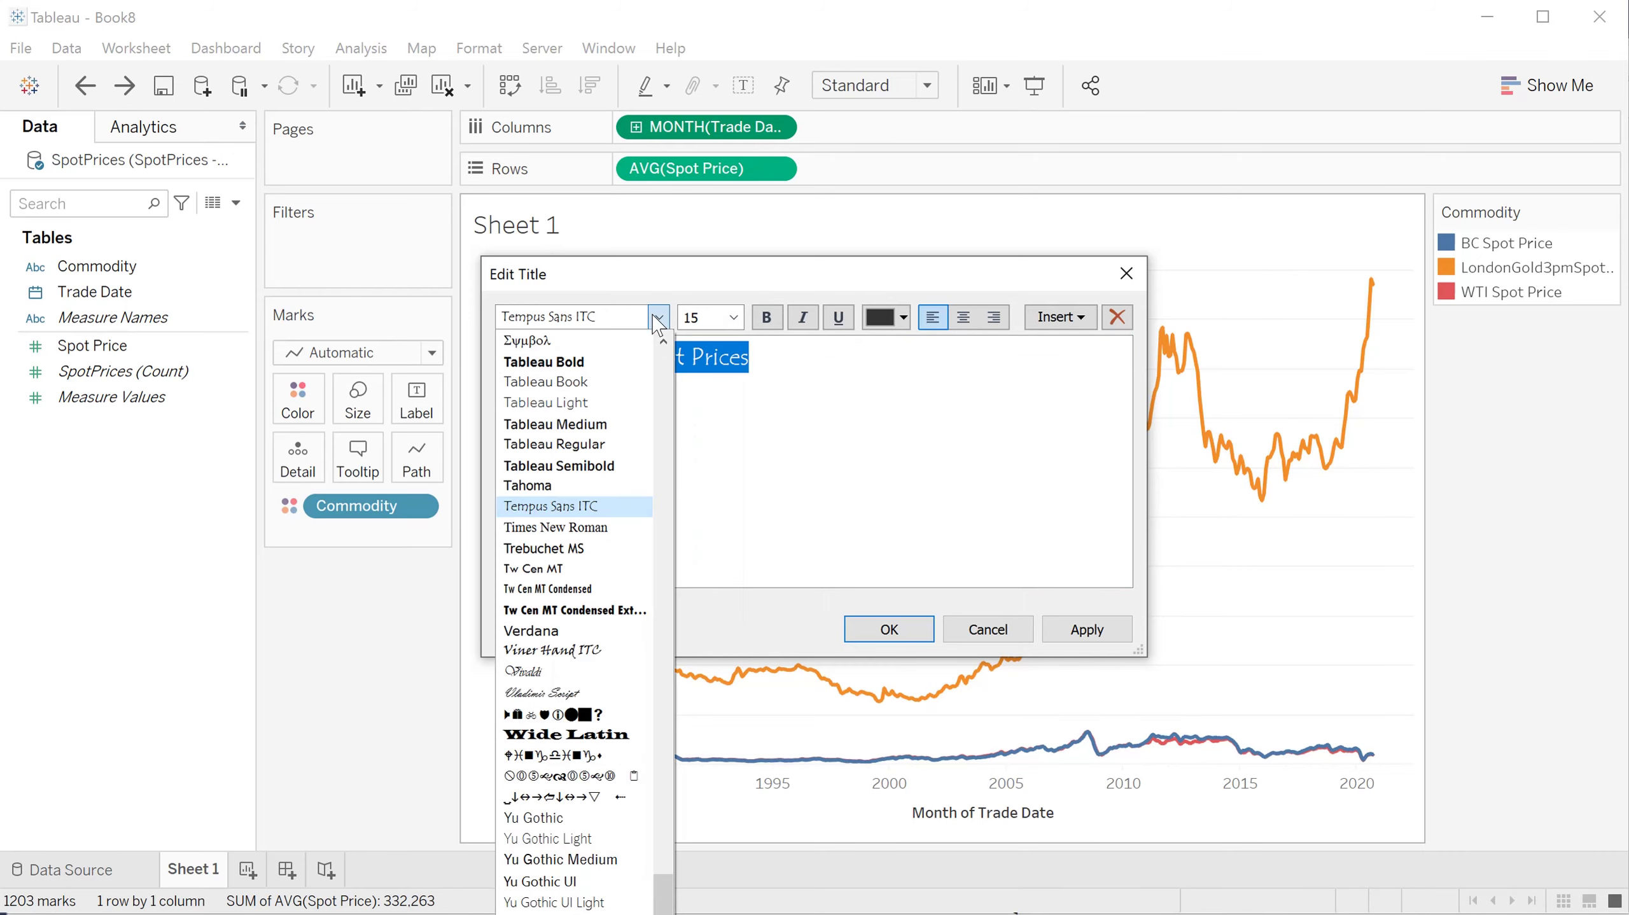
pyautogui.click(540, 362)
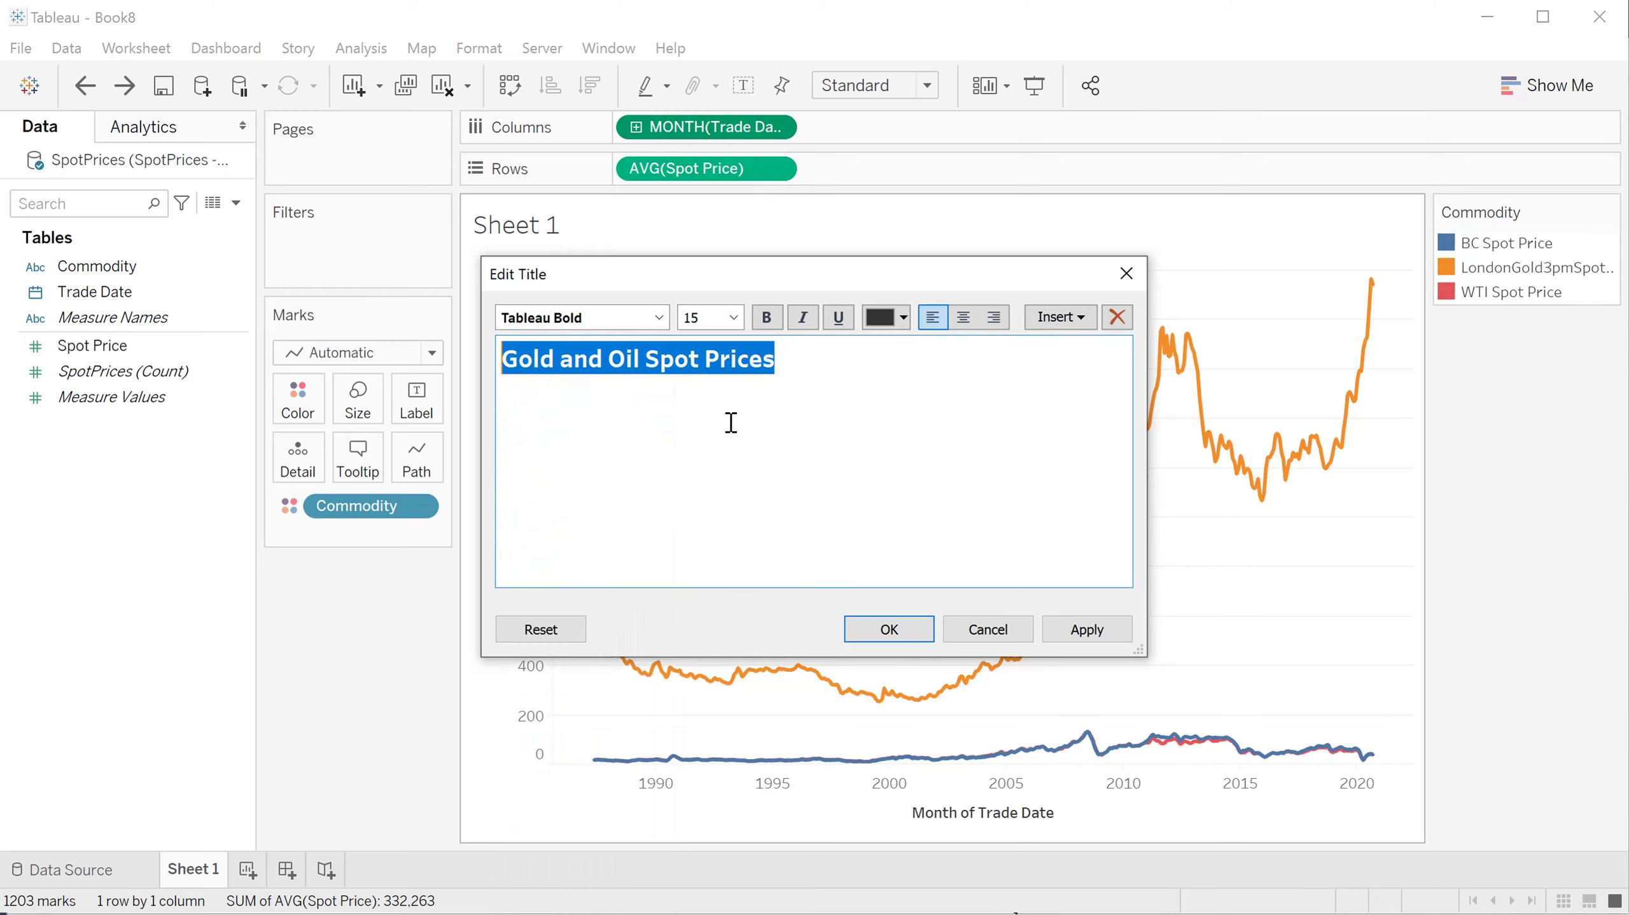
pyautogui.click(733, 317)
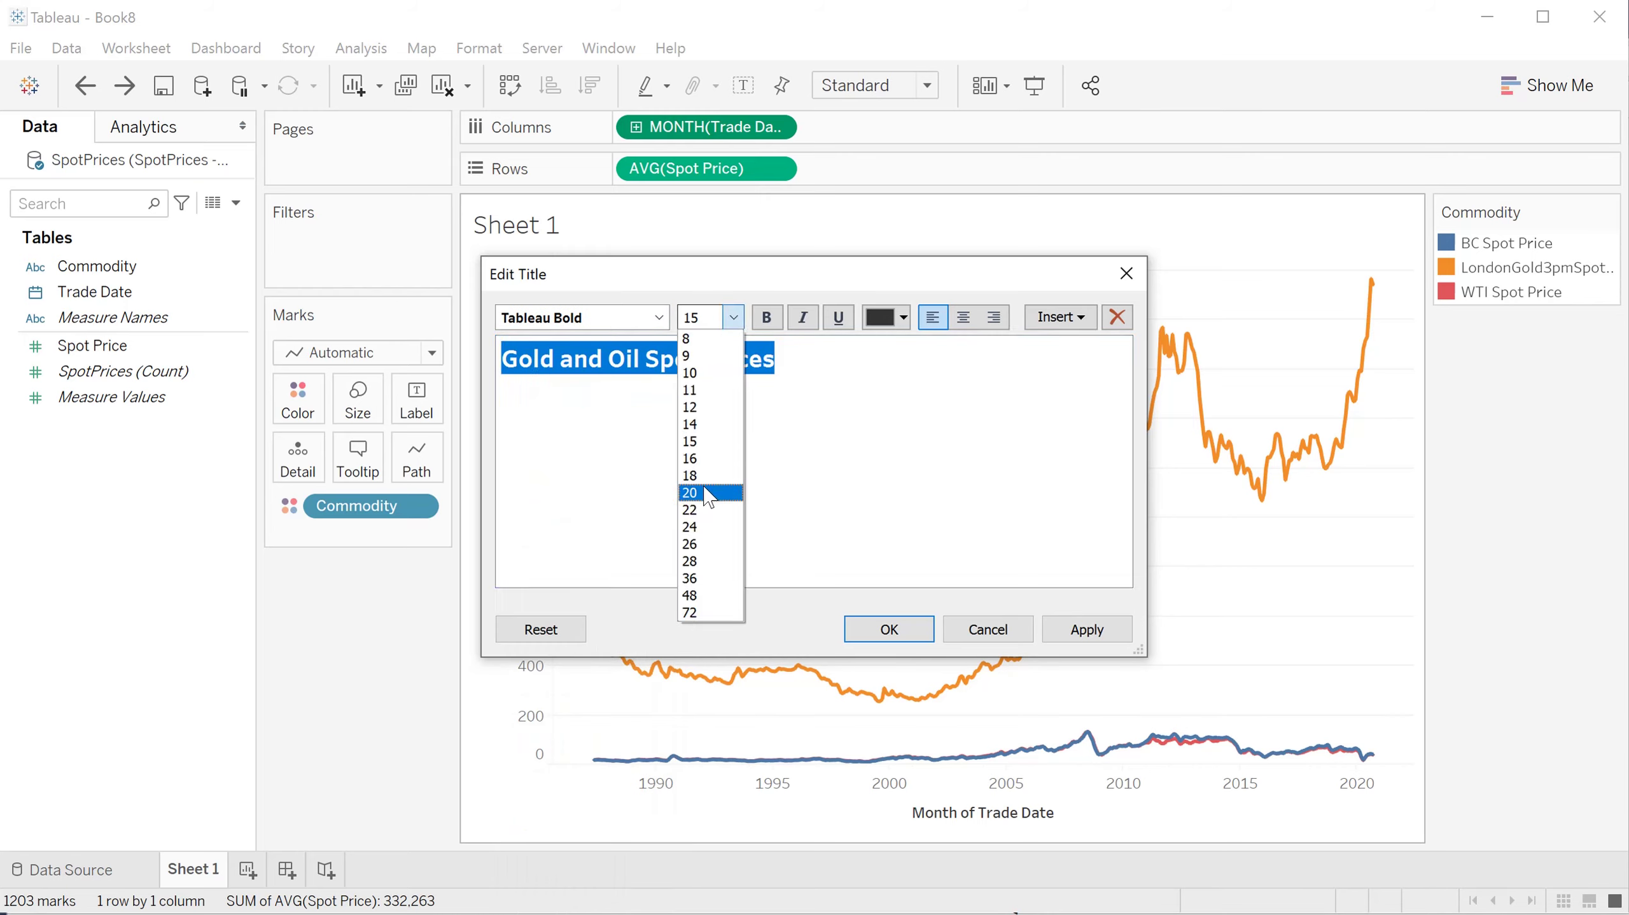
pyautogui.click(710, 604)
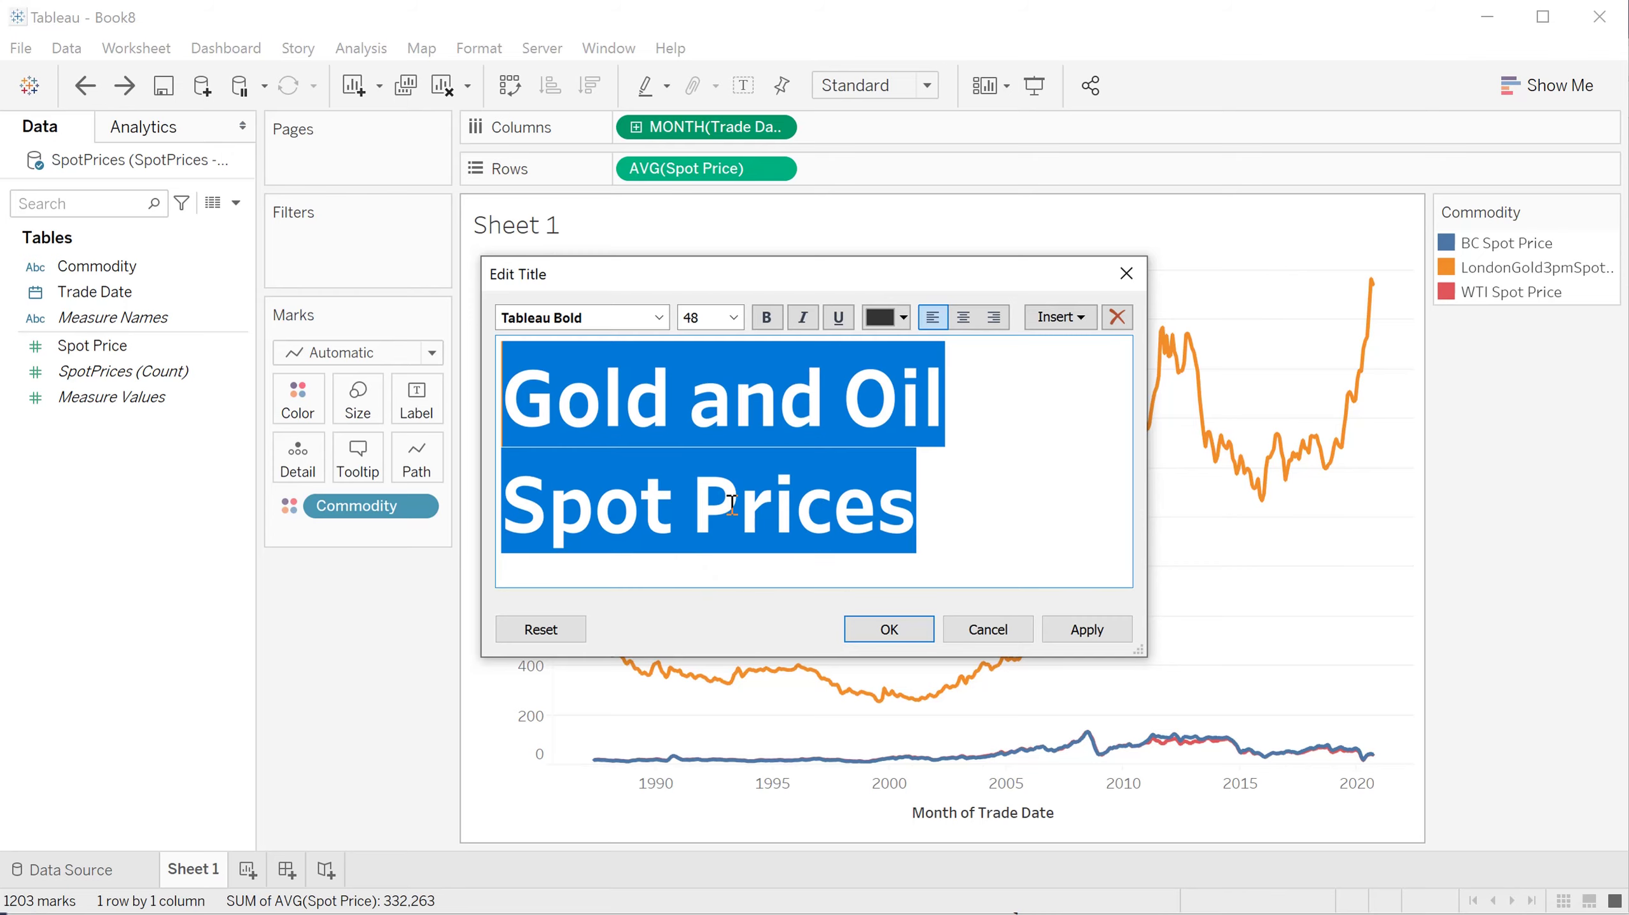
pyautogui.click(733, 317)
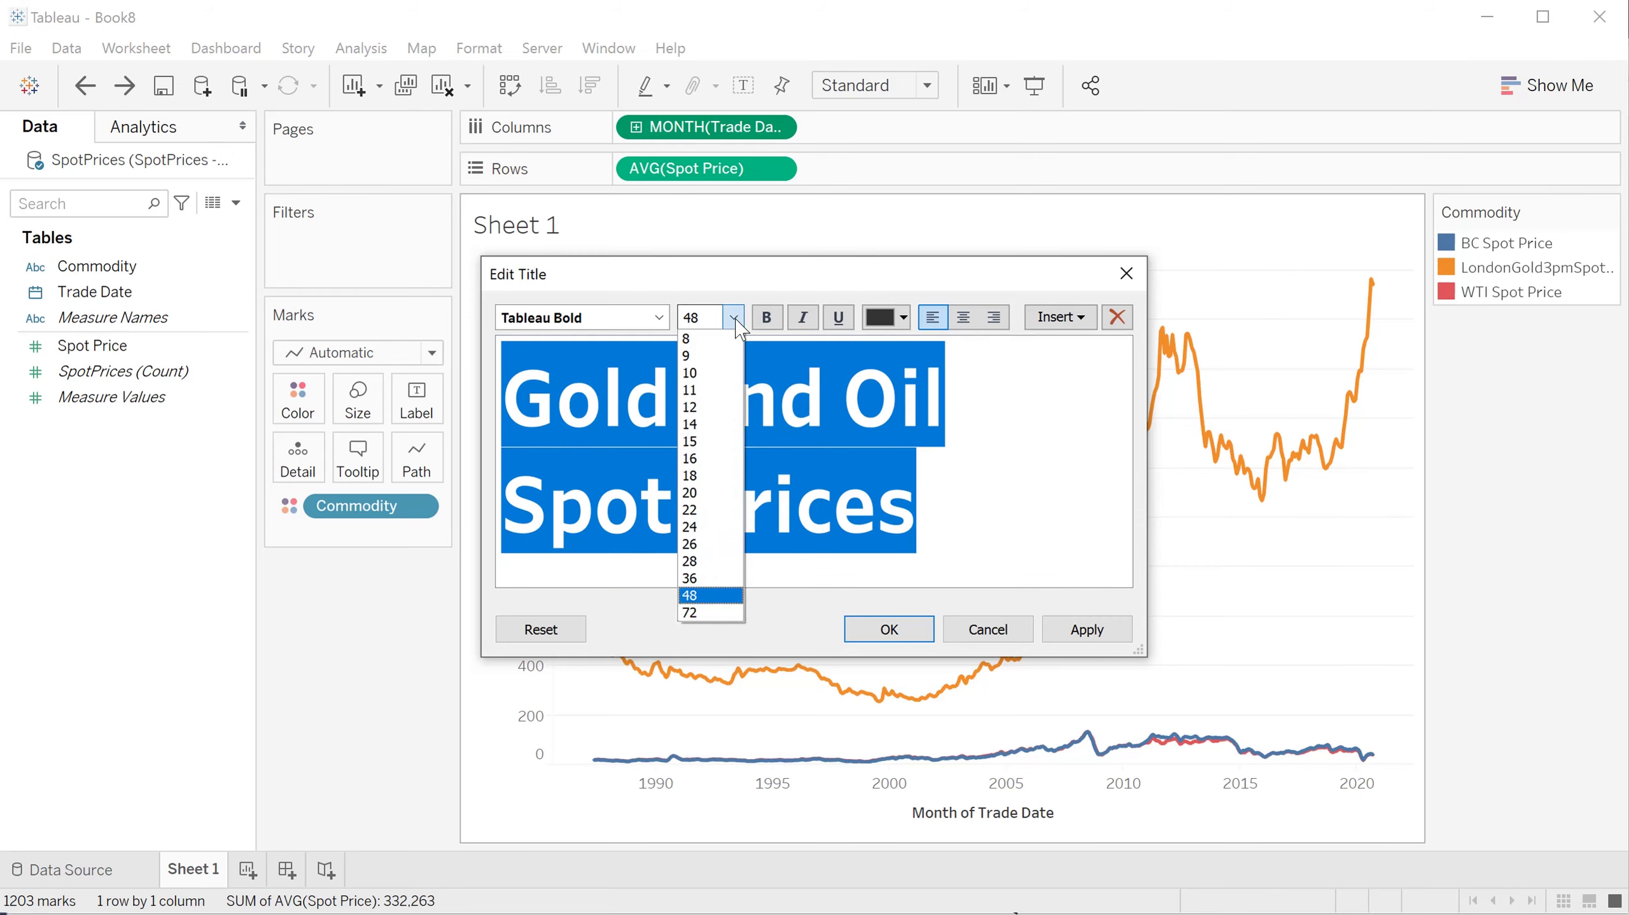
pyautogui.click(711, 579)
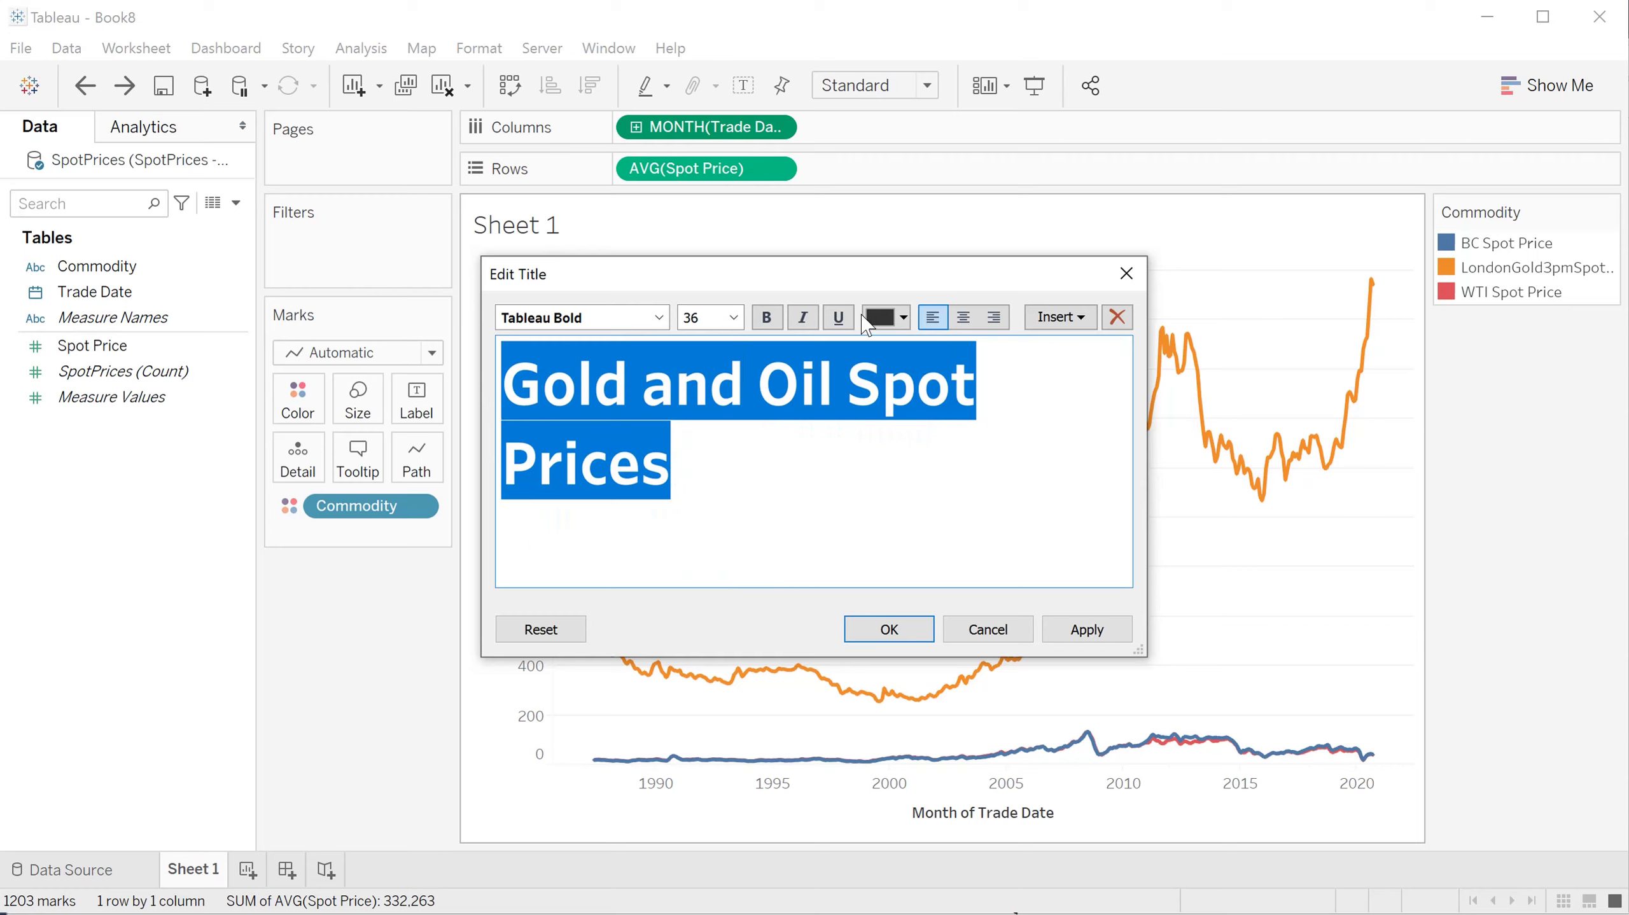
# Center the chart title, make it bold and italic, and apply the title changes.
pyautogui.click(963, 321)
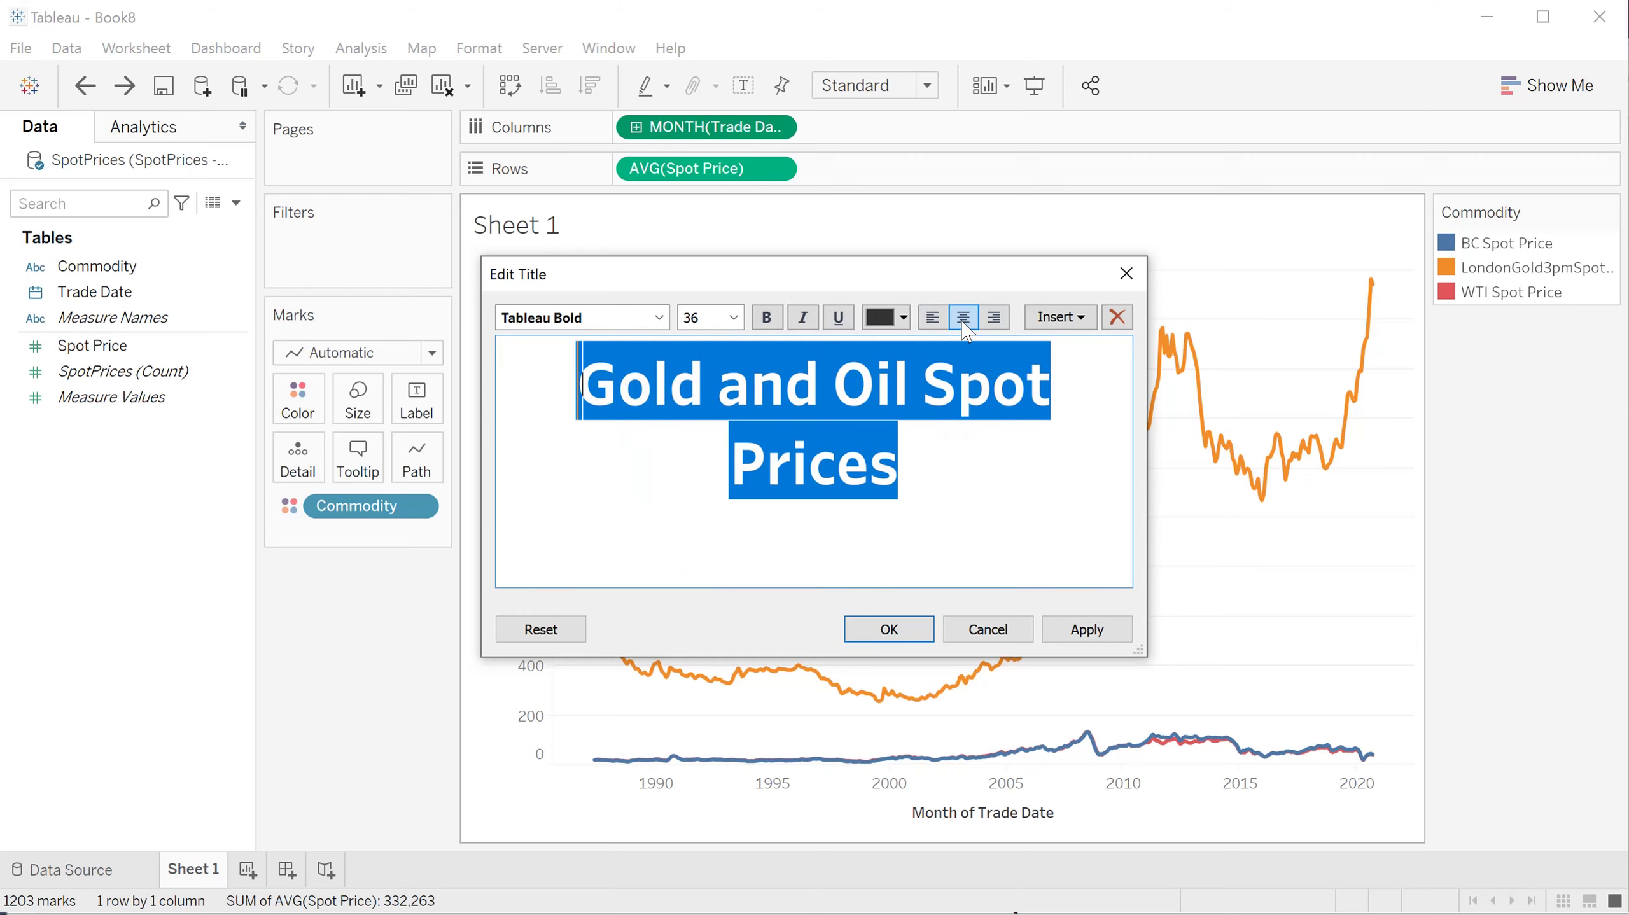
pyautogui.click(769, 313)
pyautogui.click(802, 317)
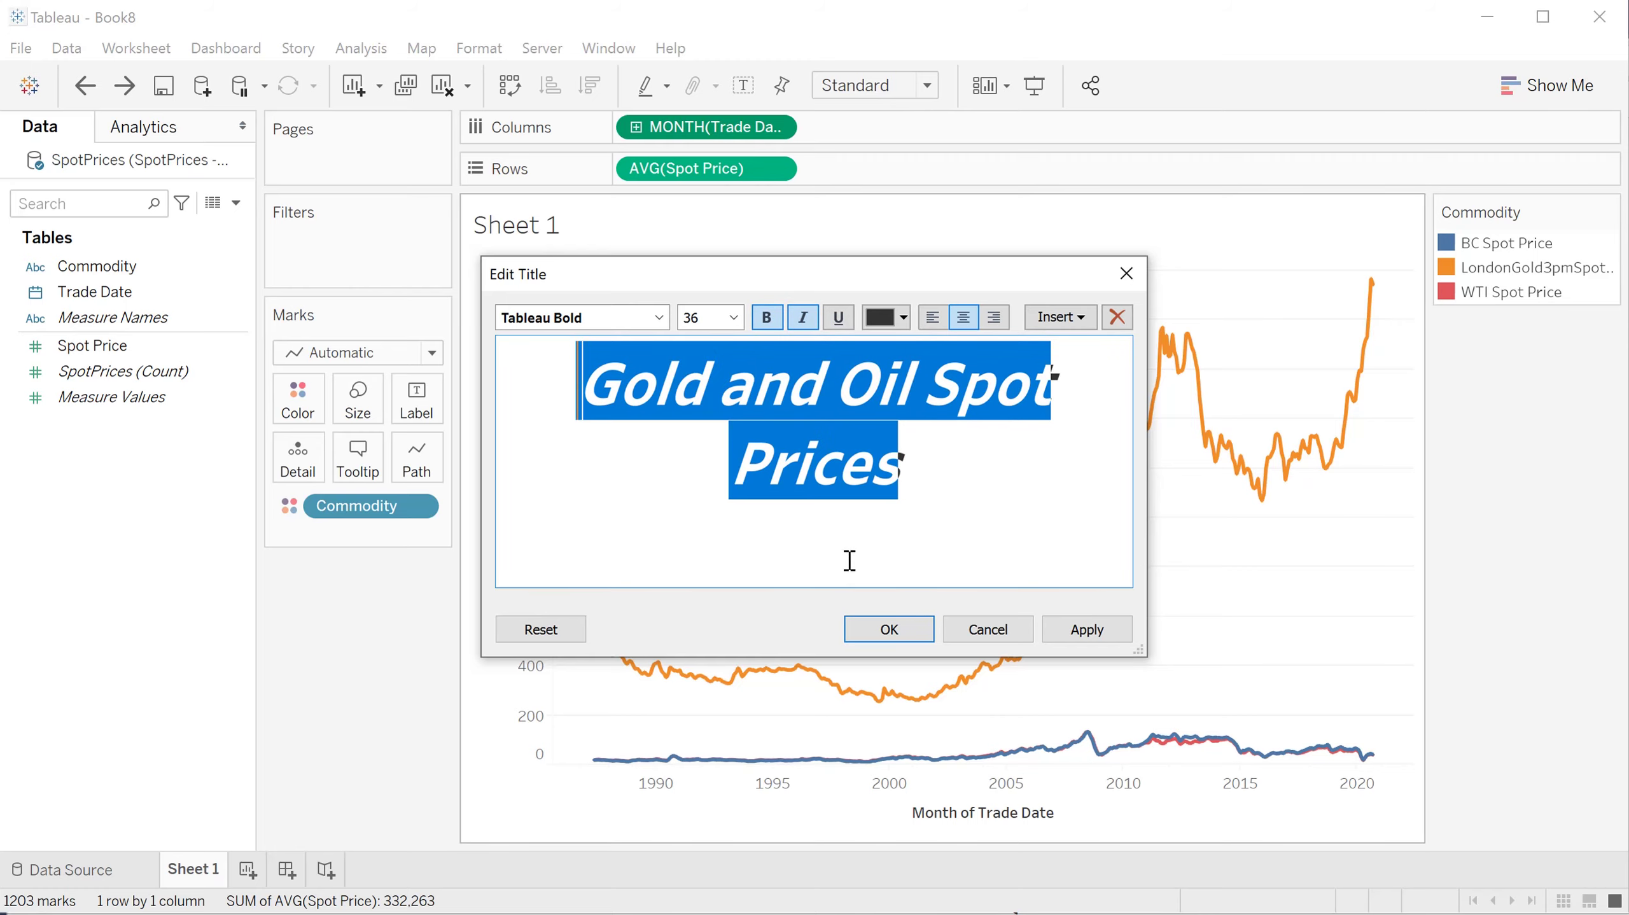
pyautogui.click(888, 629)
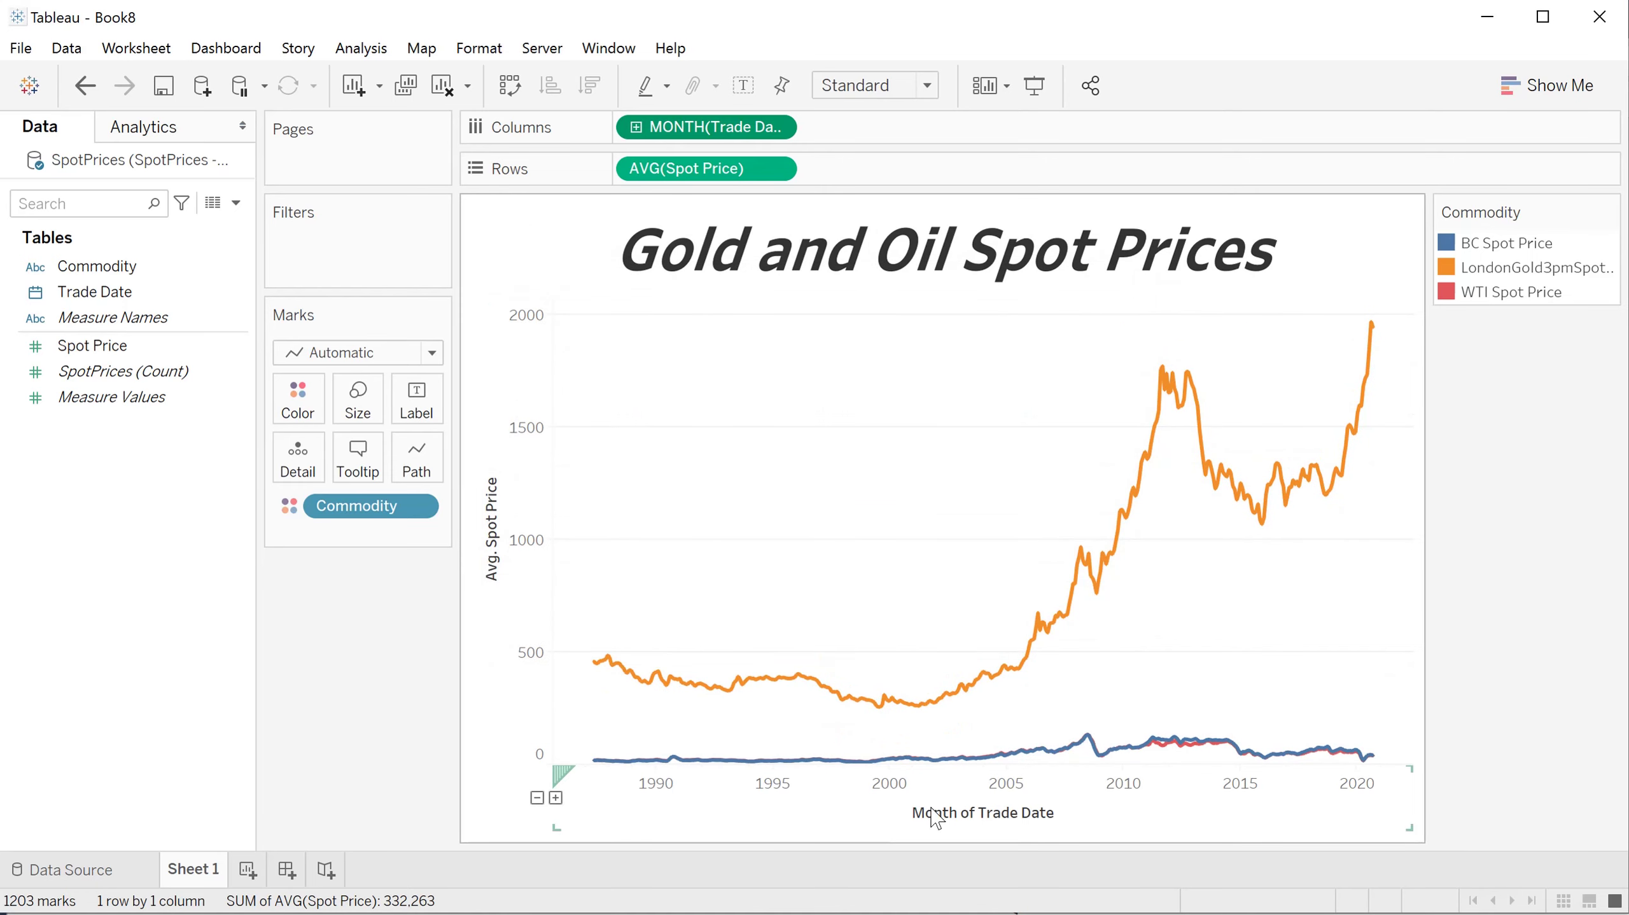
# Rename the horizontal date axis title to "Timeline".
pyautogui.doubleClick(980, 813)
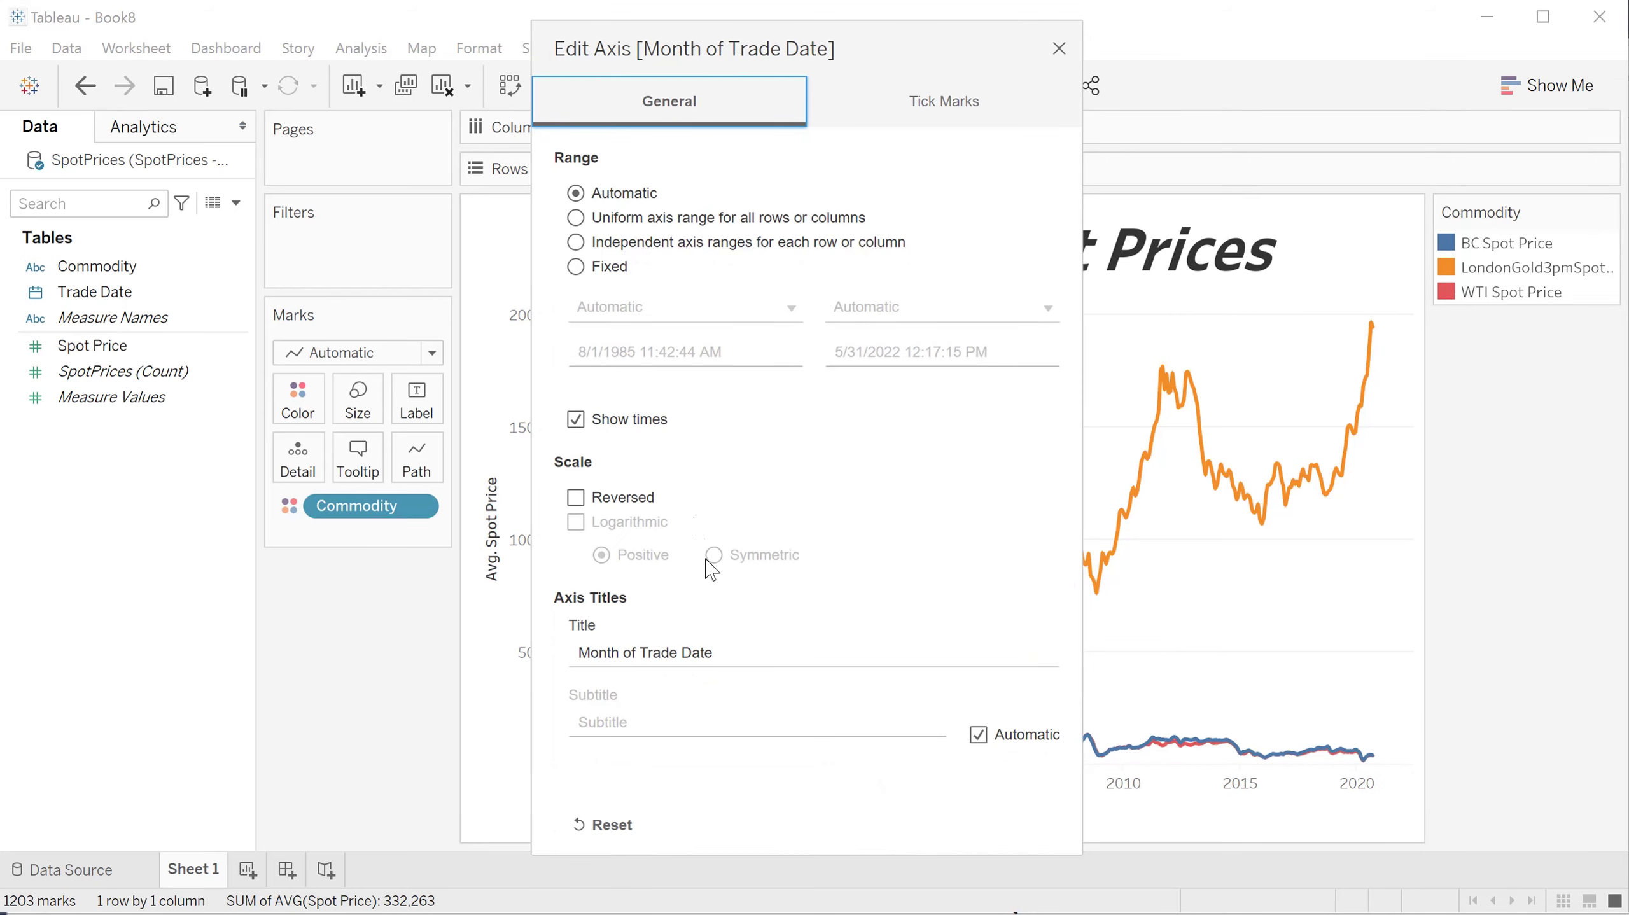
pyautogui.click(724, 653)
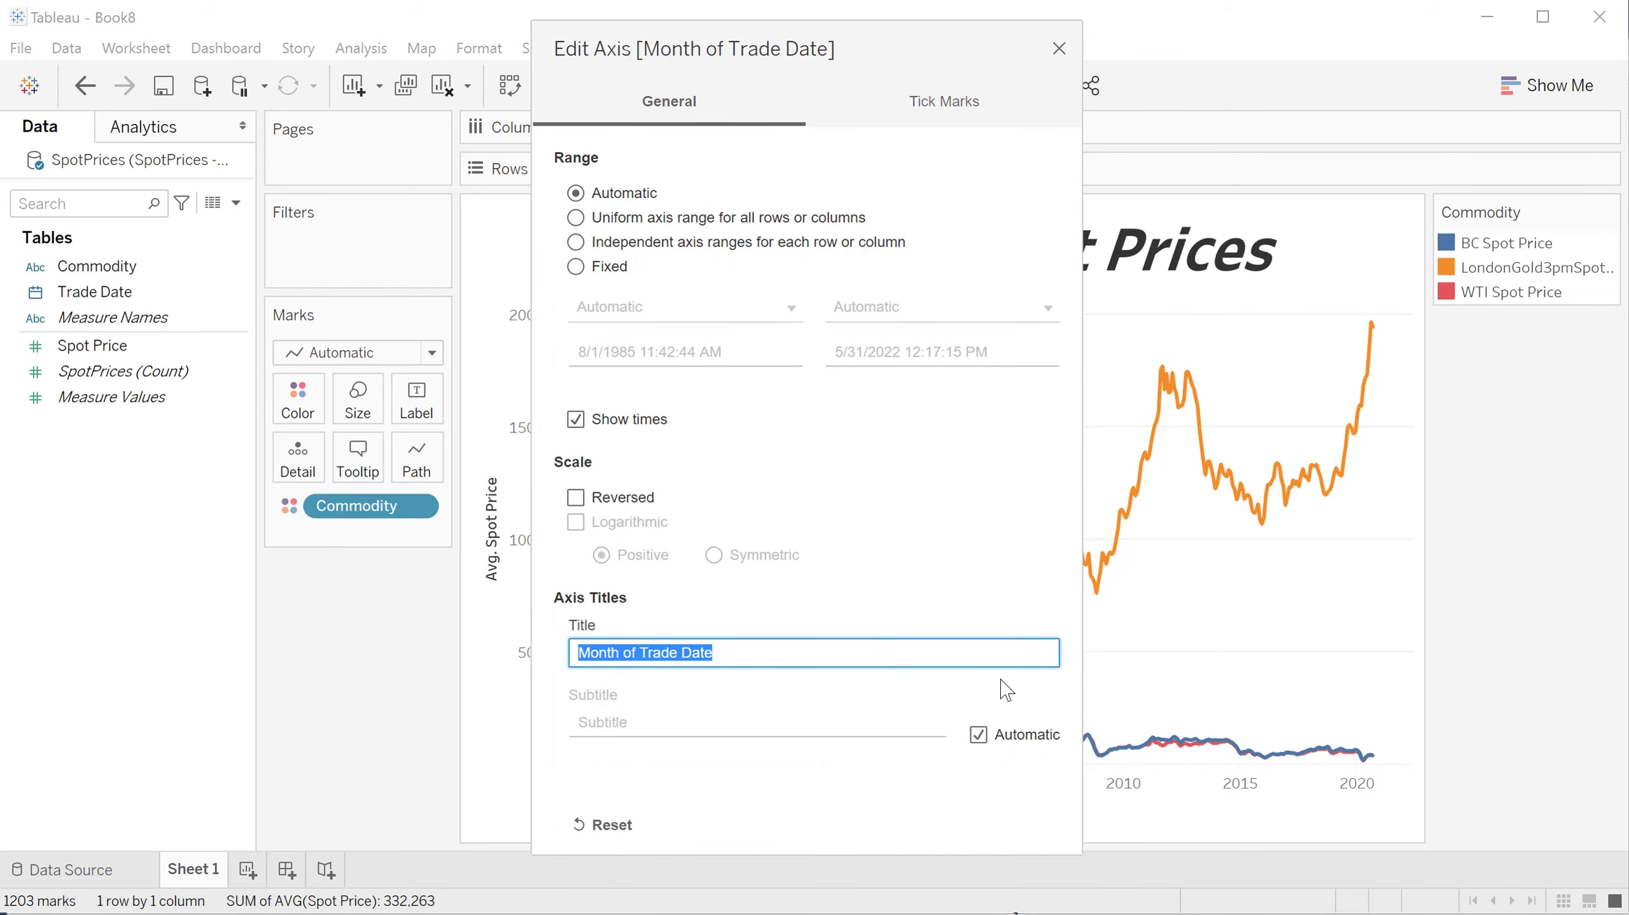
pyautogui.write('T')
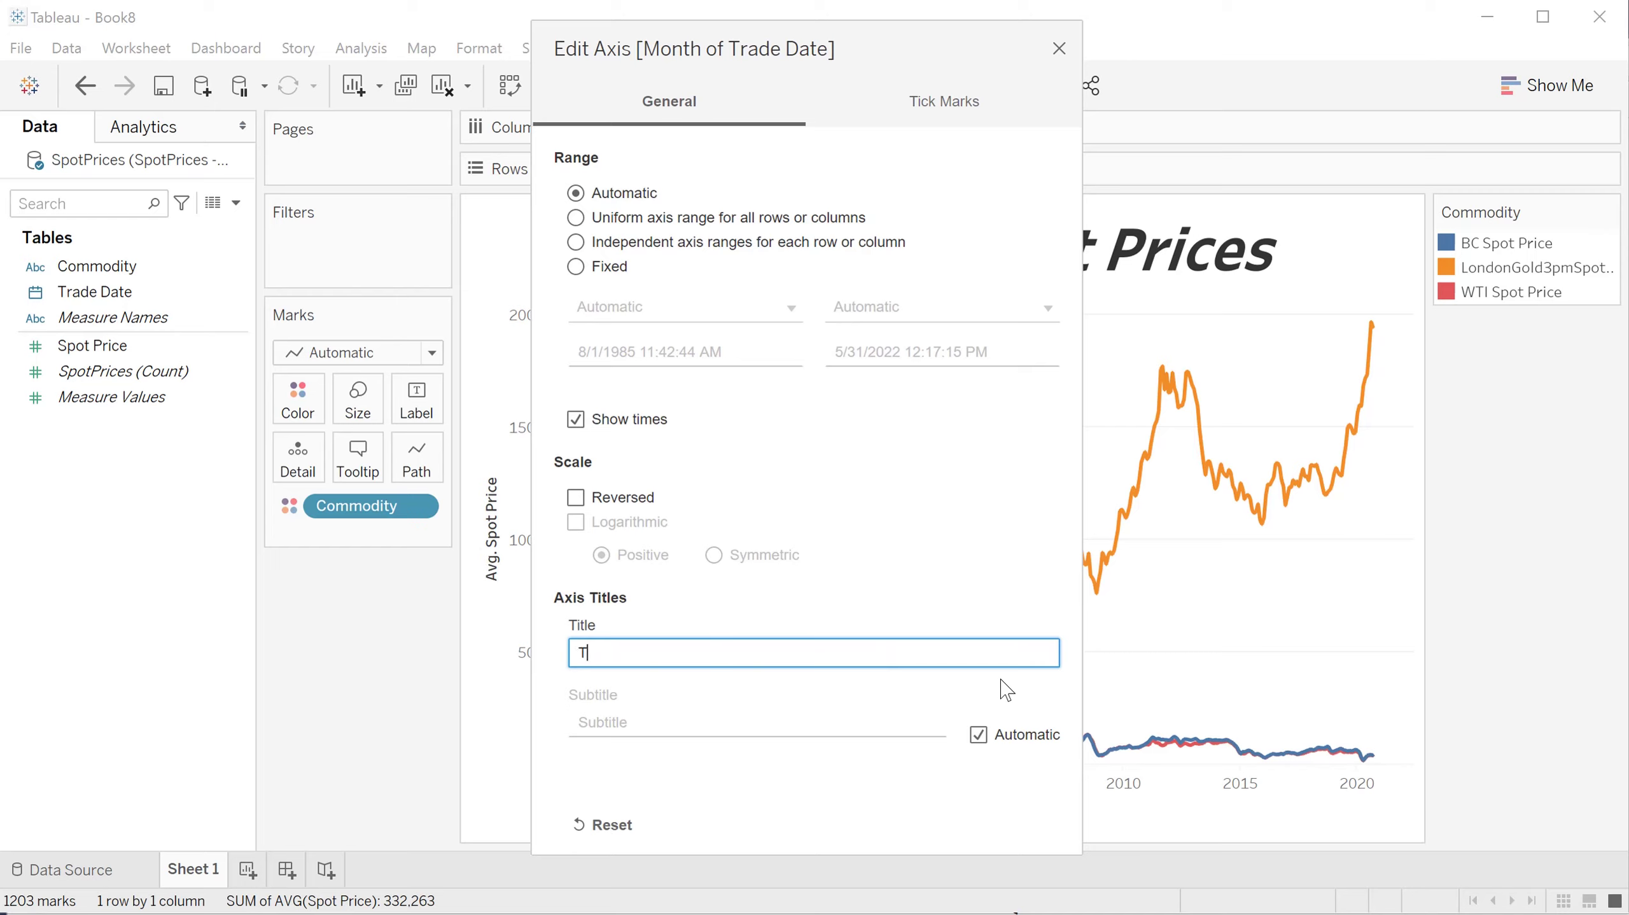
pyautogui.write('imeline')
pyautogui.click(1058, 49)
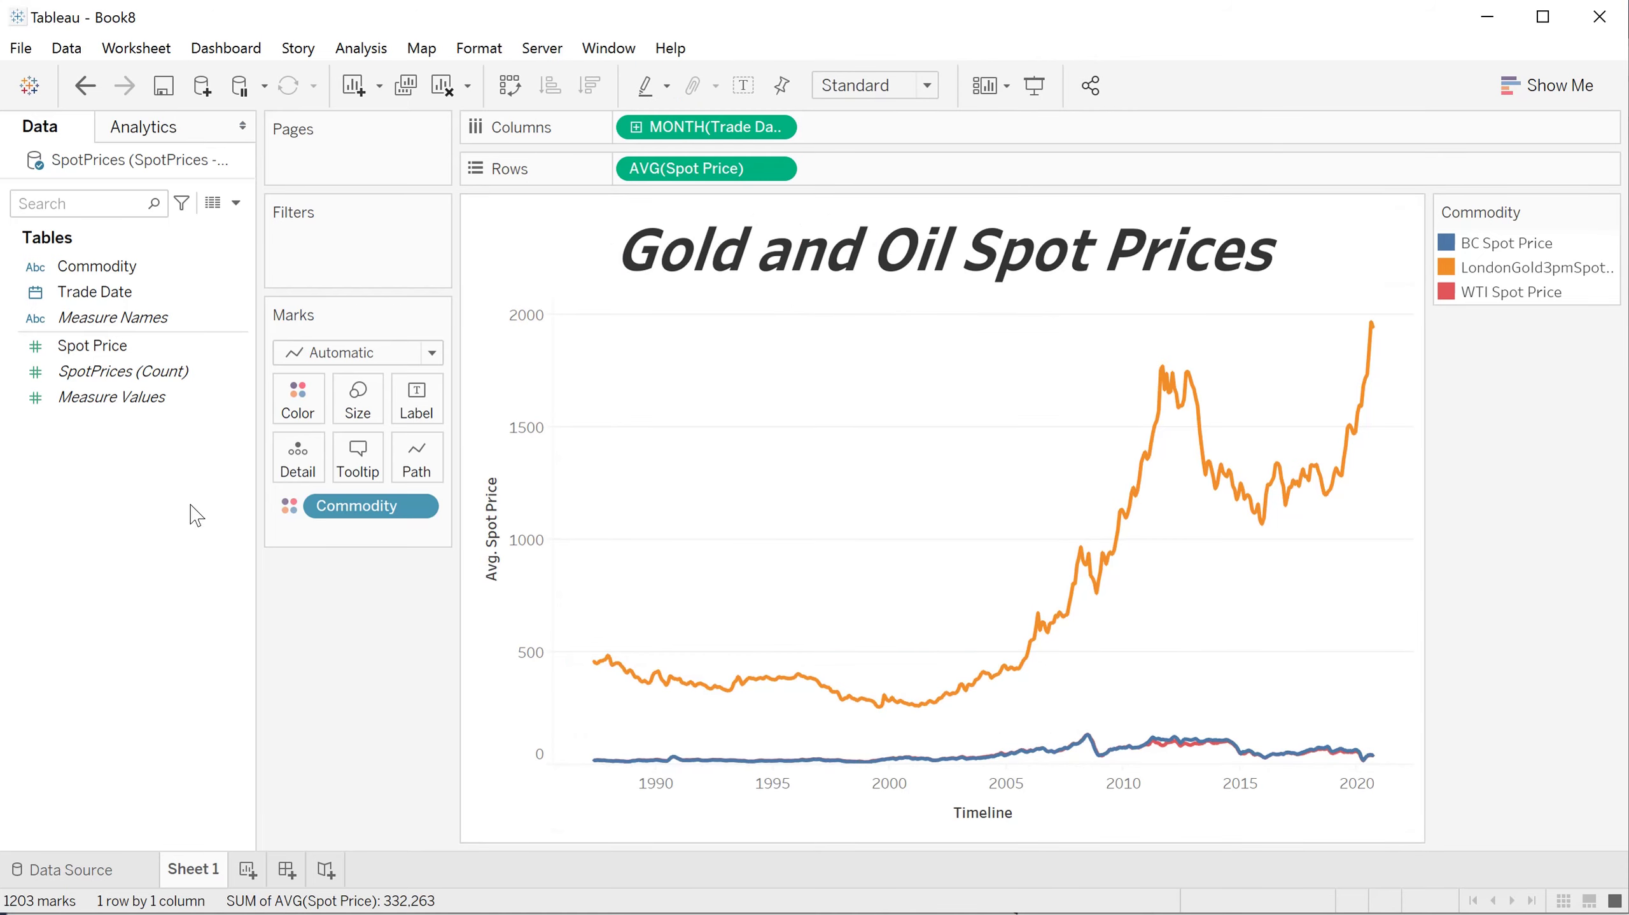
# Remove "Avg." from the vertical axis title so that it reads "Spot Price".
pyautogui.doubleClick(493, 529)
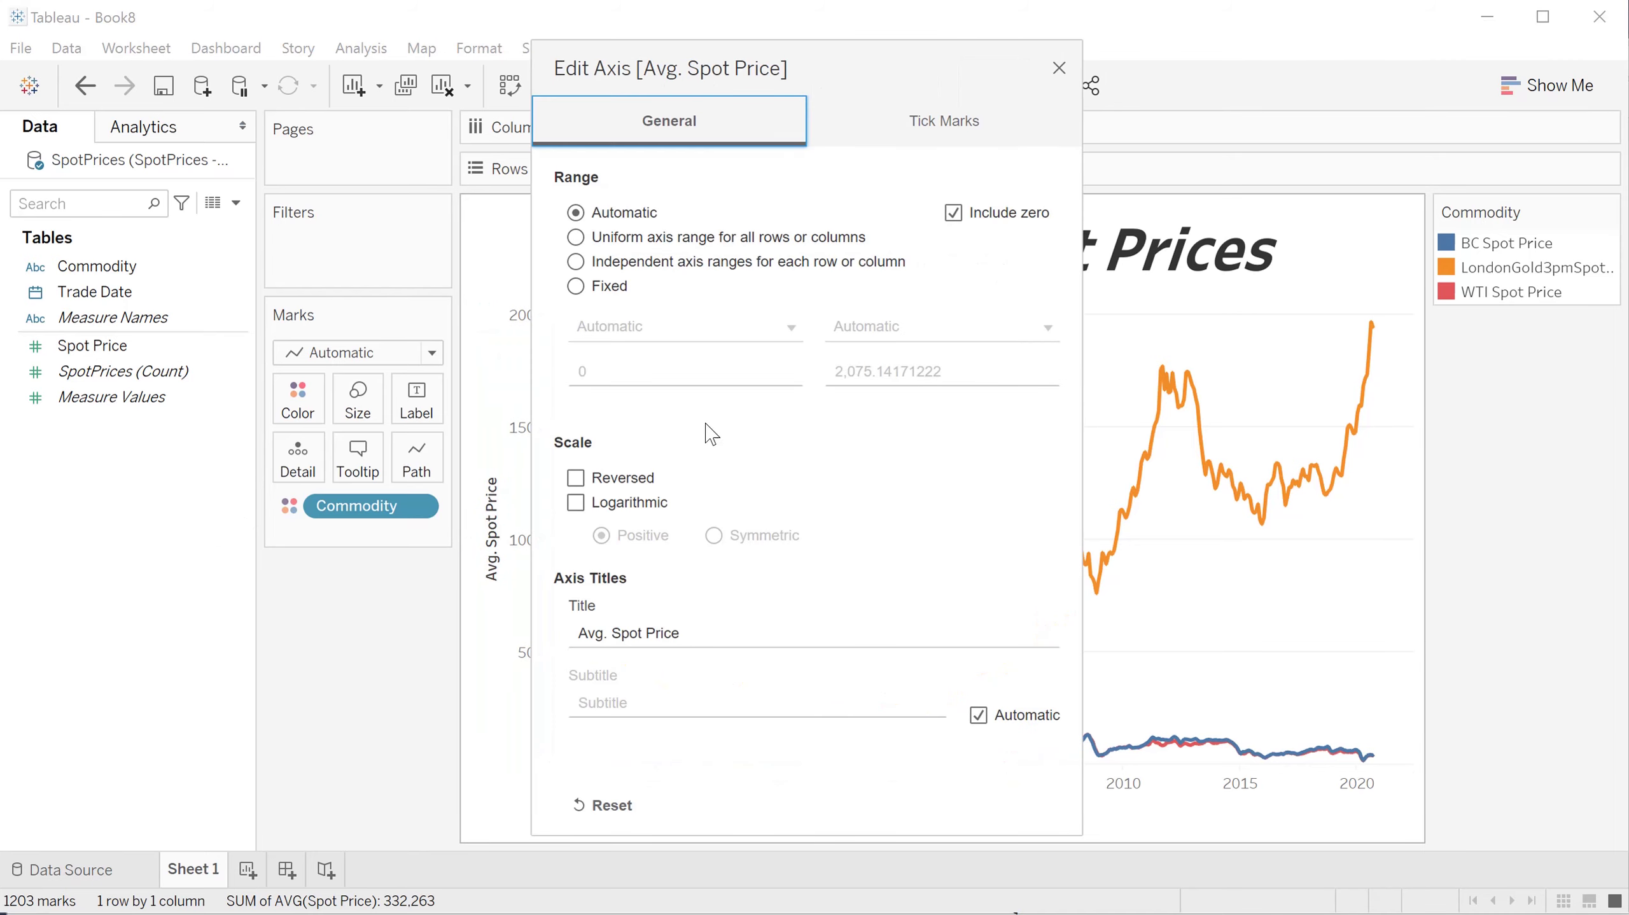
pyautogui.tripleClick(614, 635)
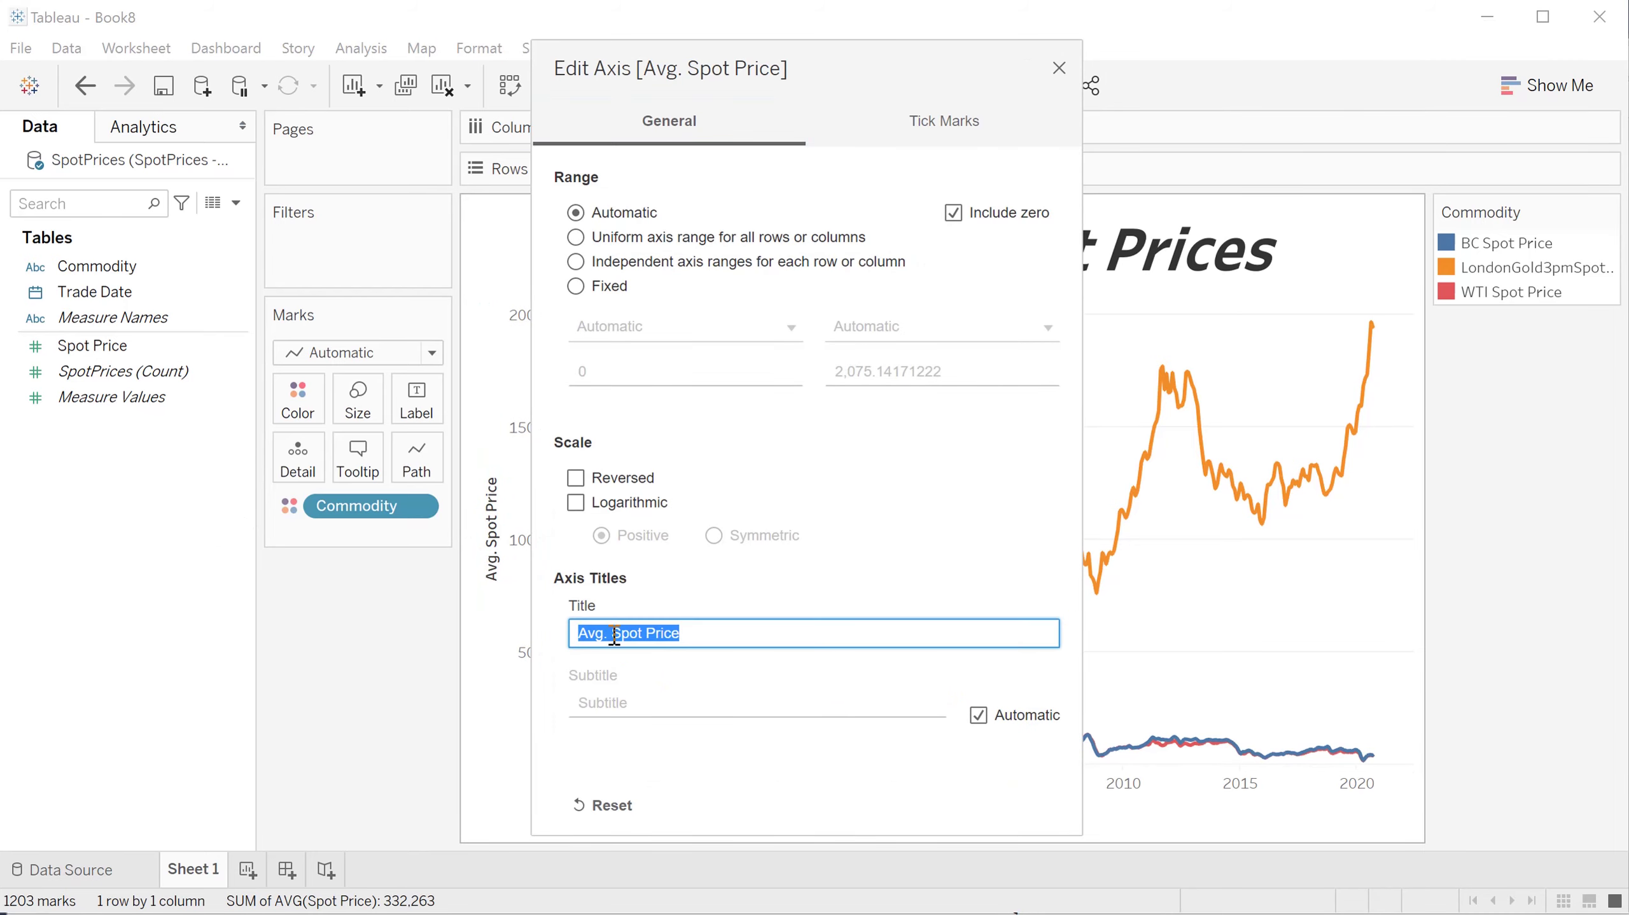
pyautogui.click(614, 635)
pyautogui.moveTo(615, 635); pyautogui.dragTo(533, 637)
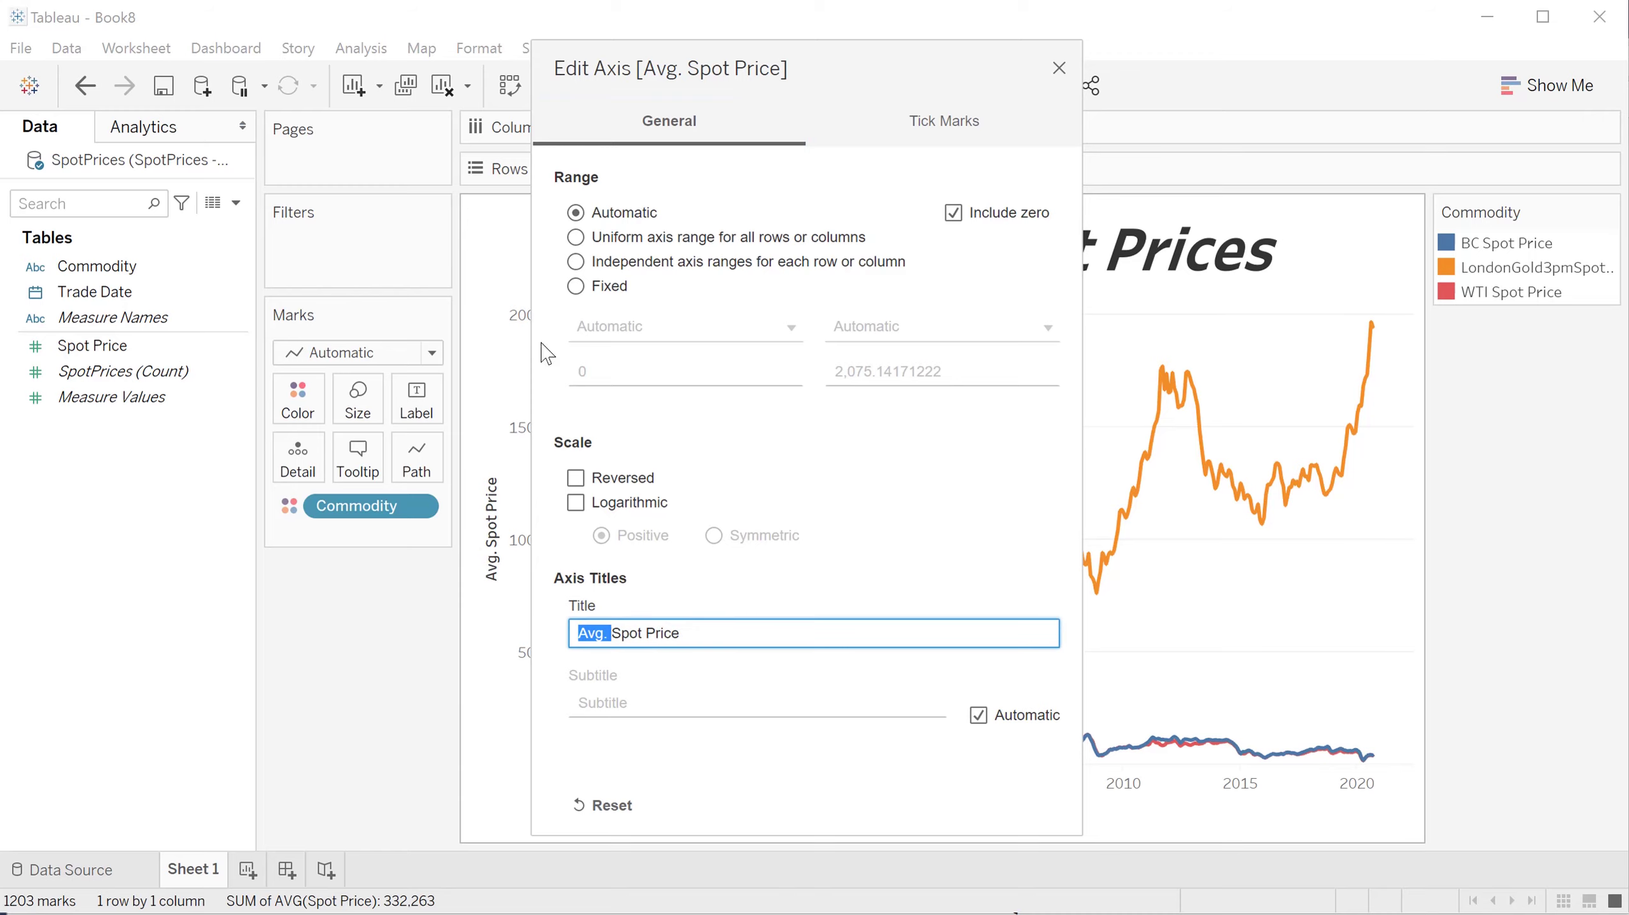
pyautogui.press('BackSpace')
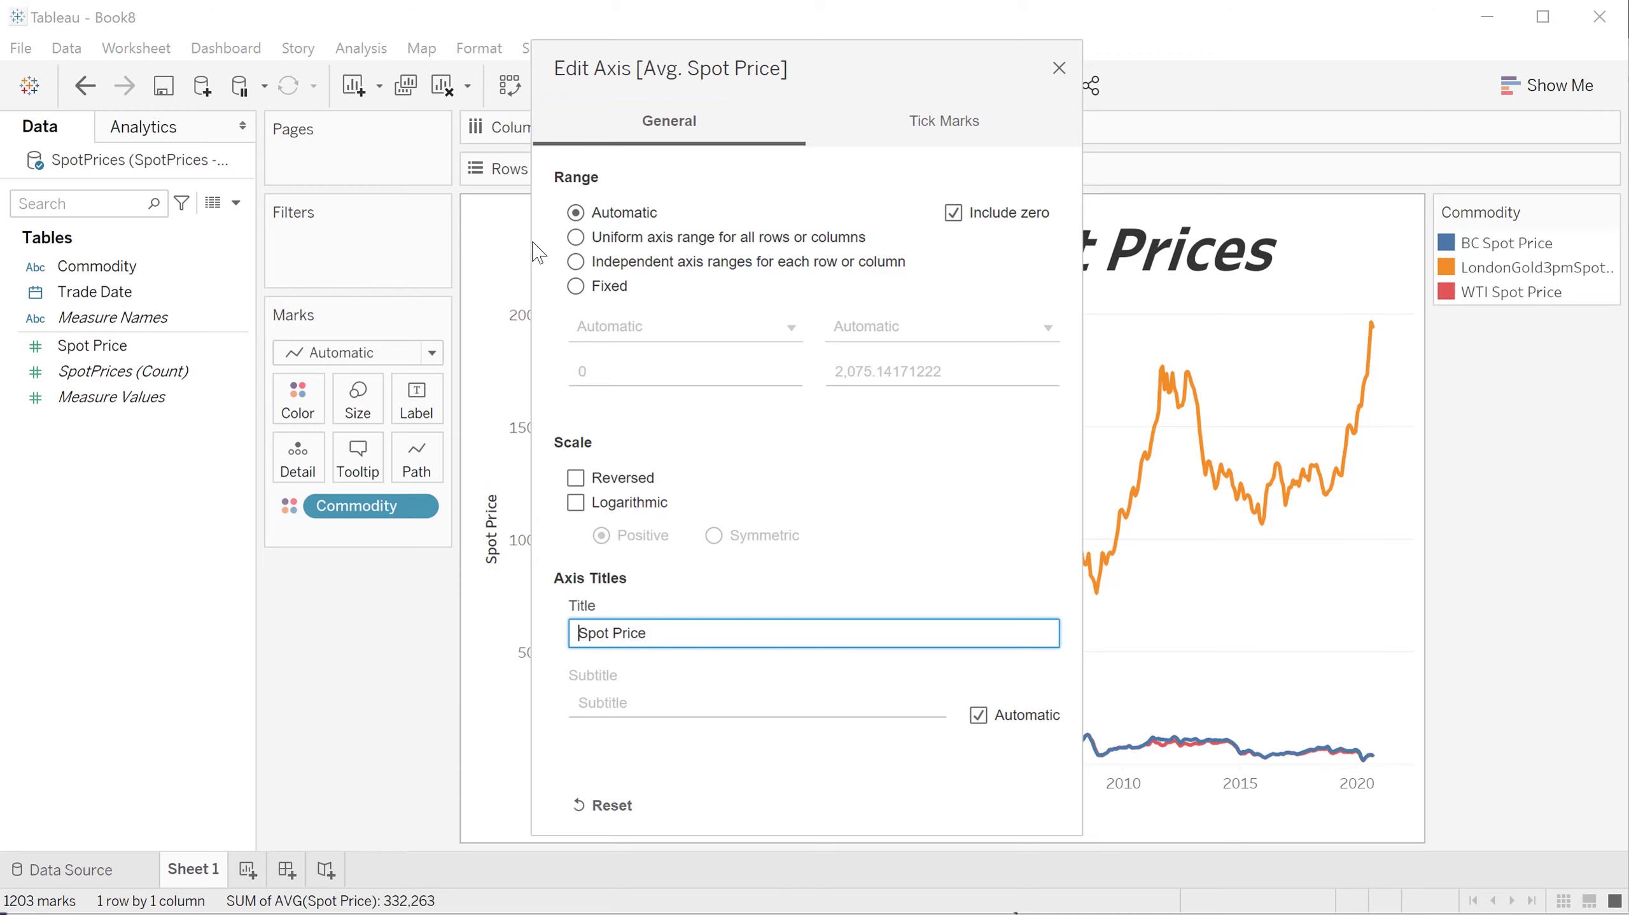
pyautogui.click(1058, 71)
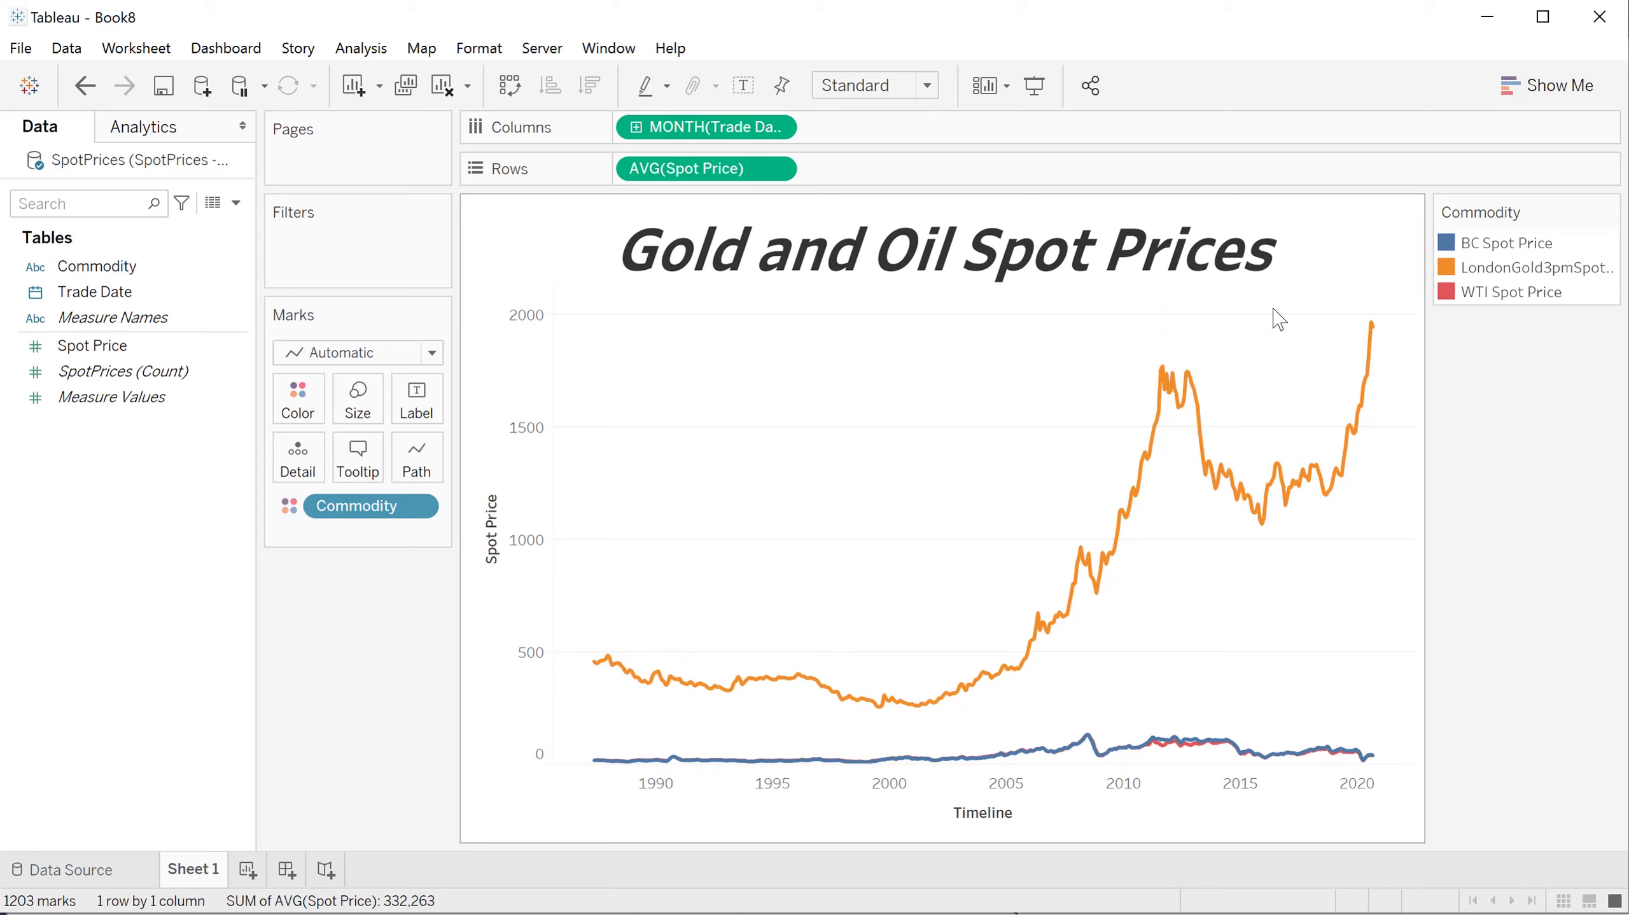
# Exclude the BC Spot Price commodity from the line chart.
pyautogui.rightClick(1475, 250)
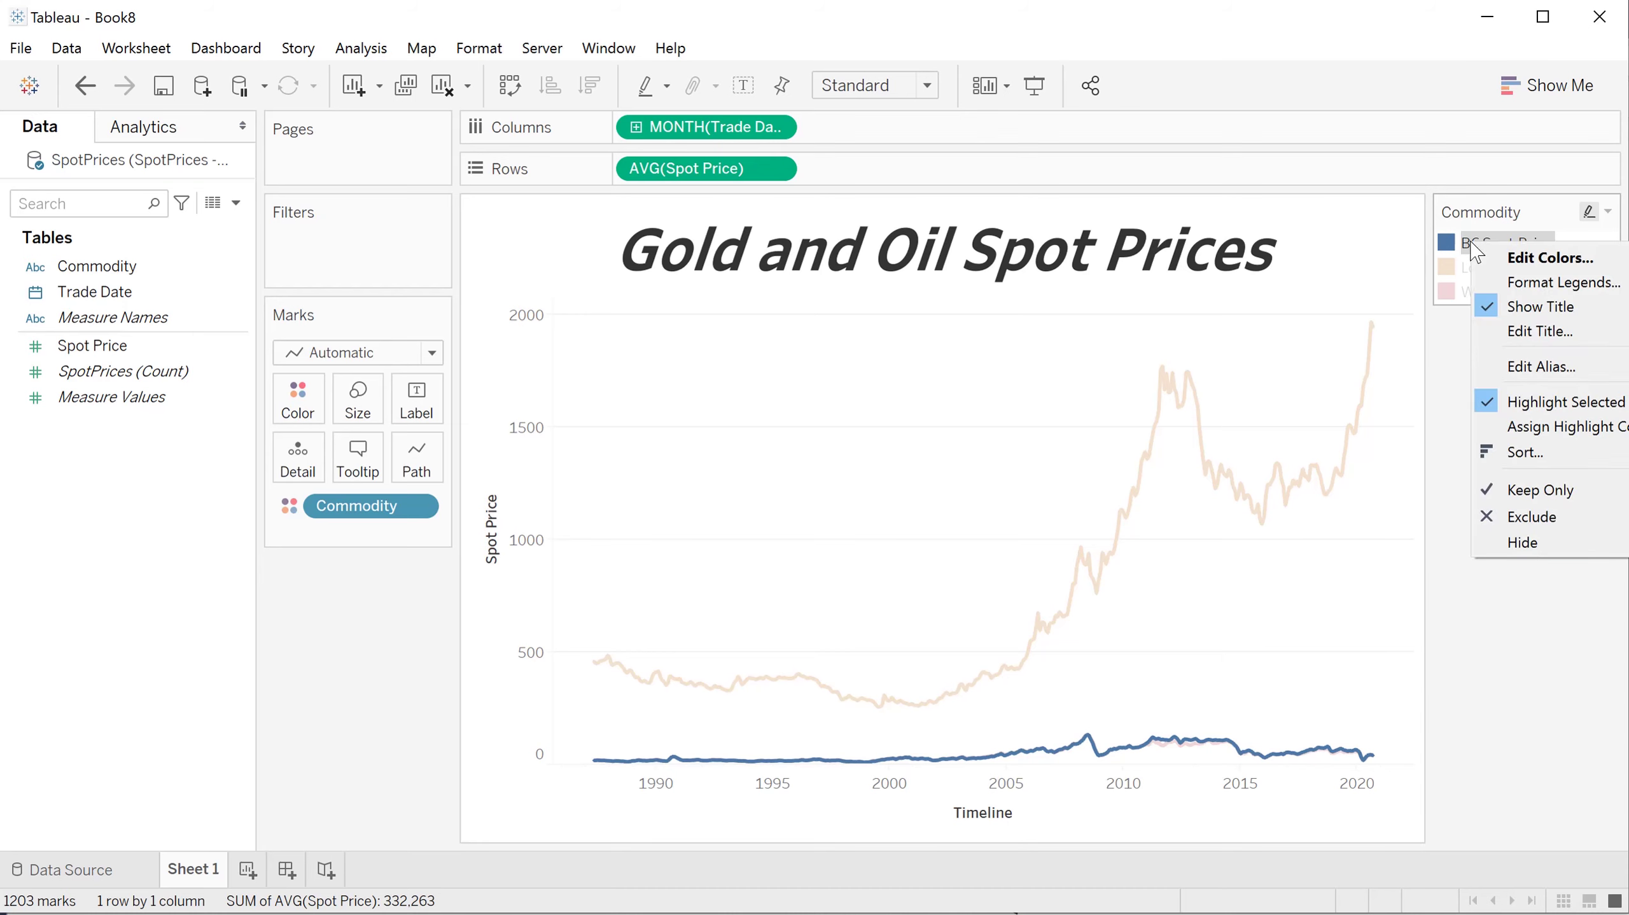
pyautogui.click(1500, 519)
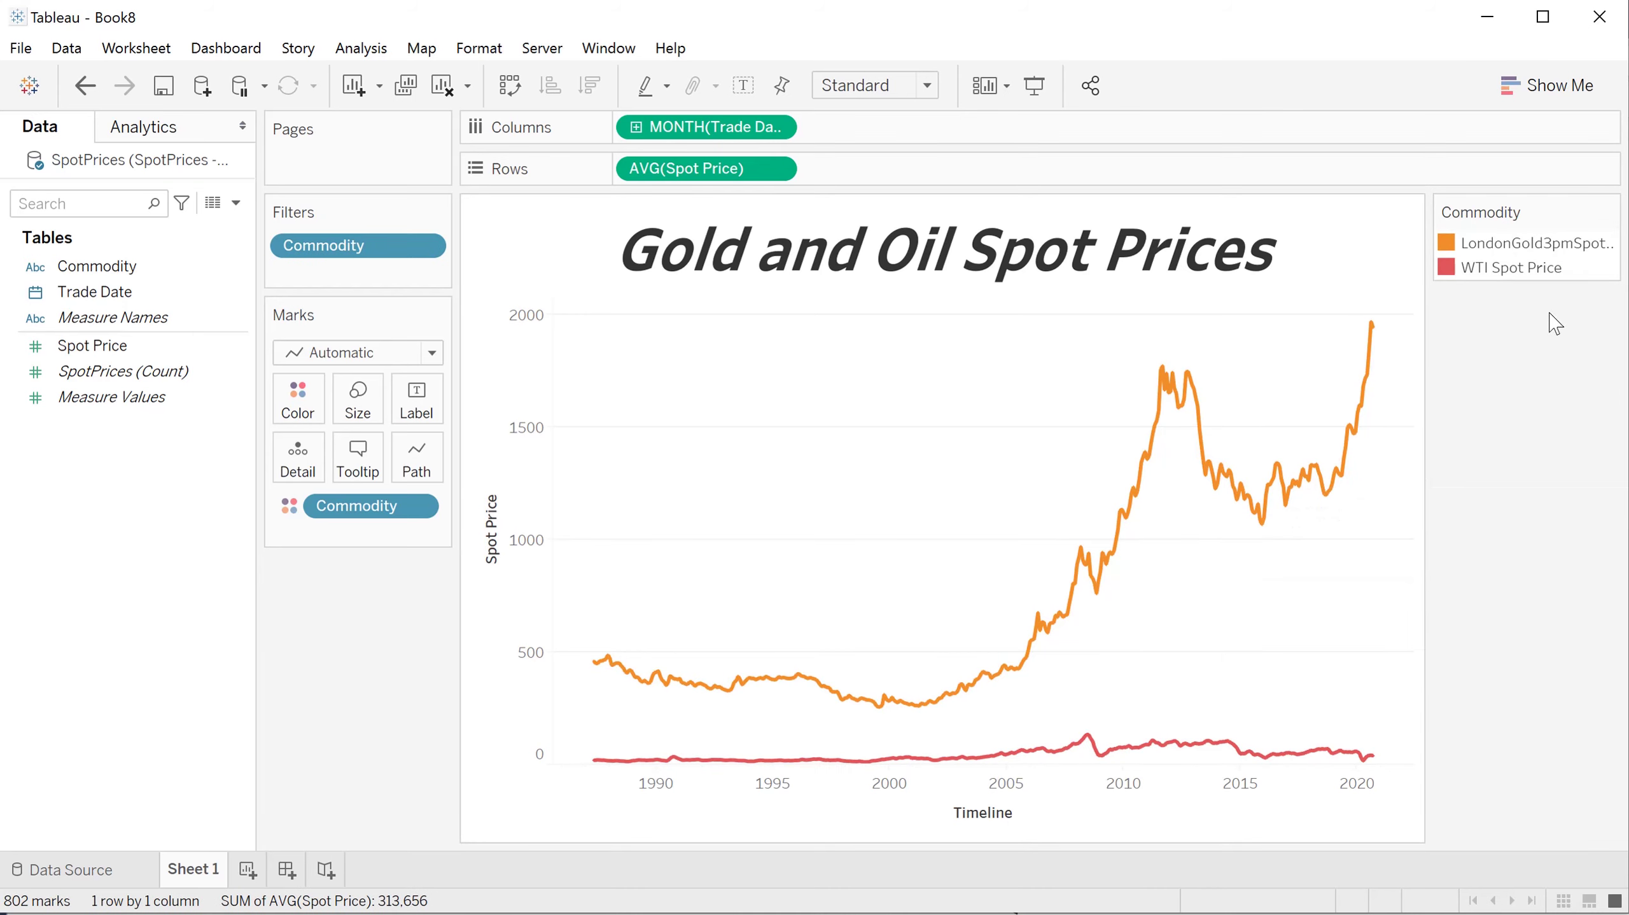
pyautogui.click(1586, 207)
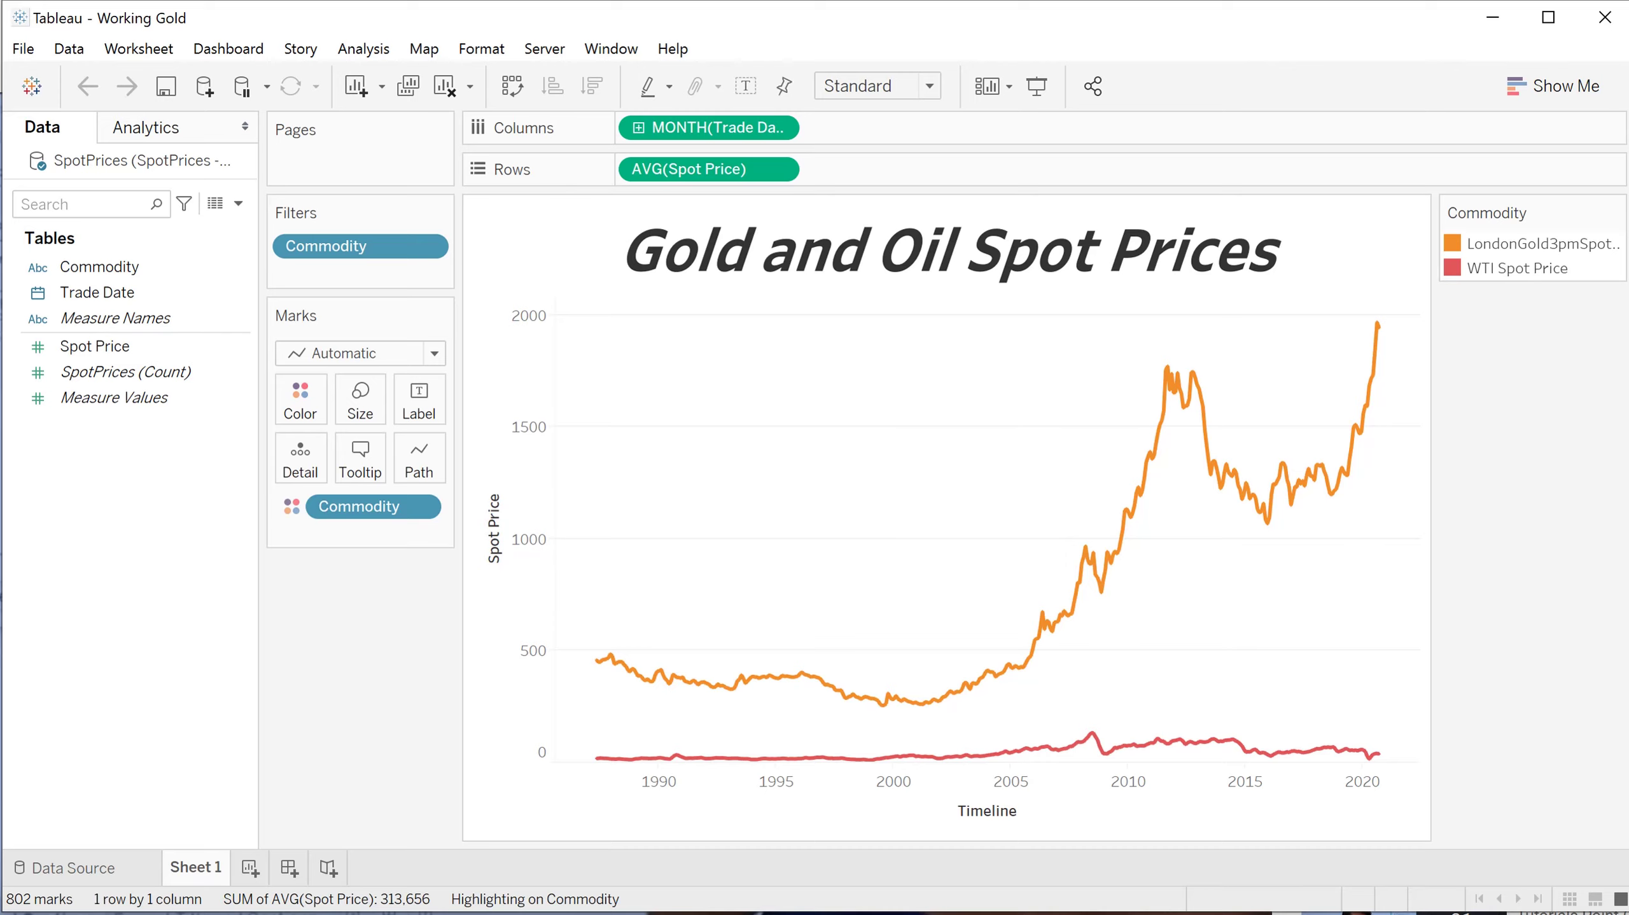
# Format the chart title with a light gray background shading.
pyautogui.rightClick(501, 255)
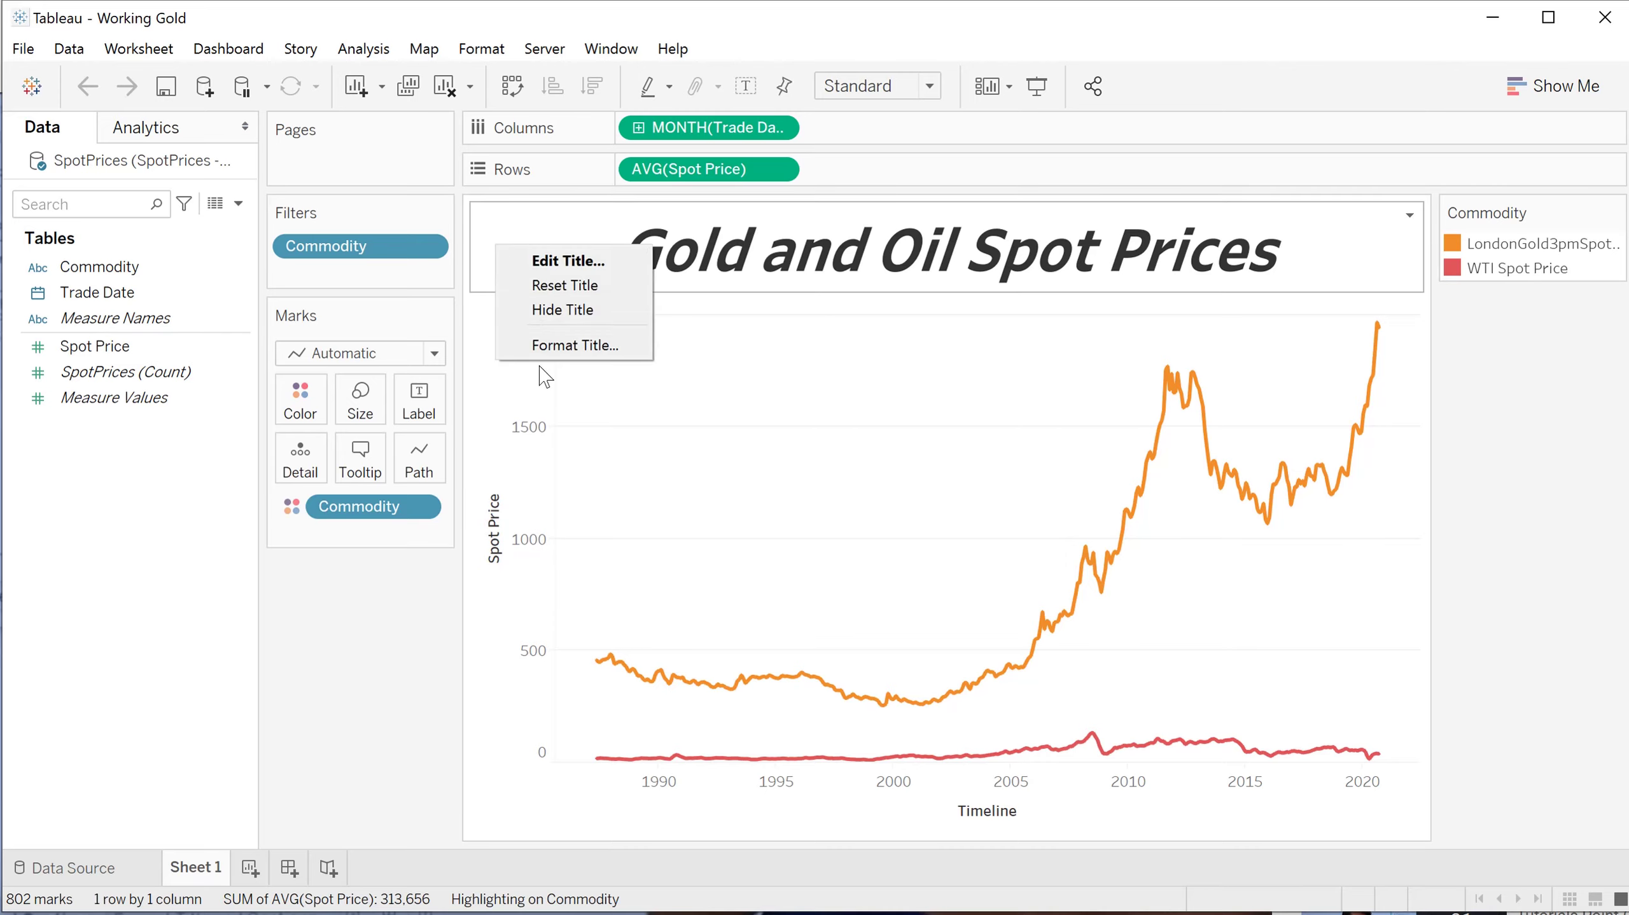
pyautogui.click(520, 344)
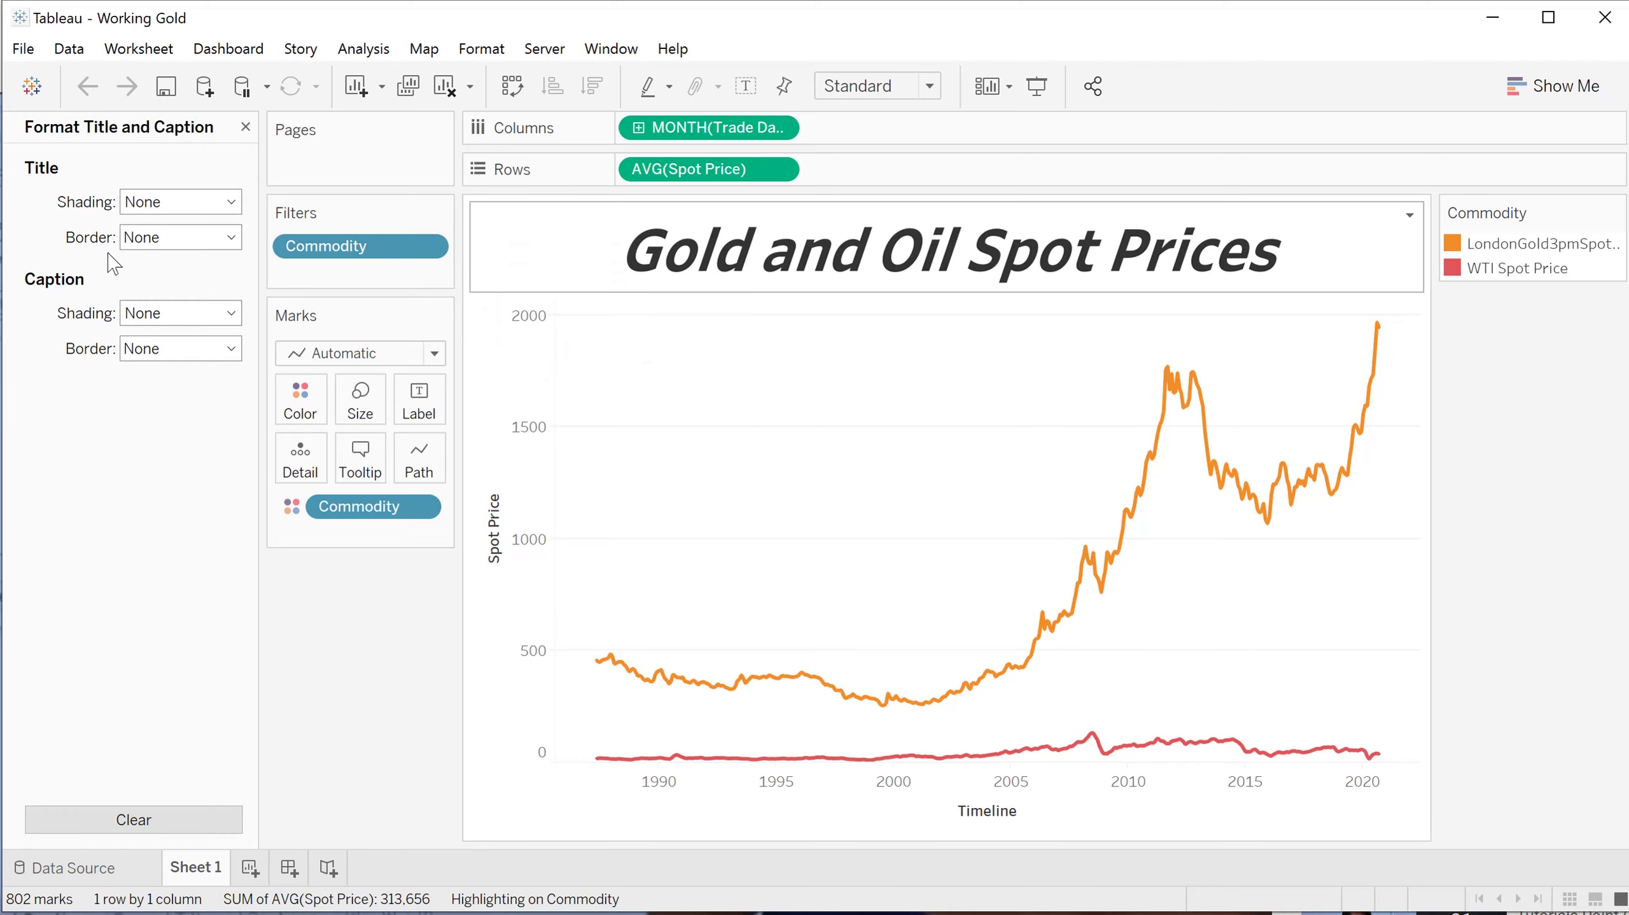
pyautogui.click(231, 207)
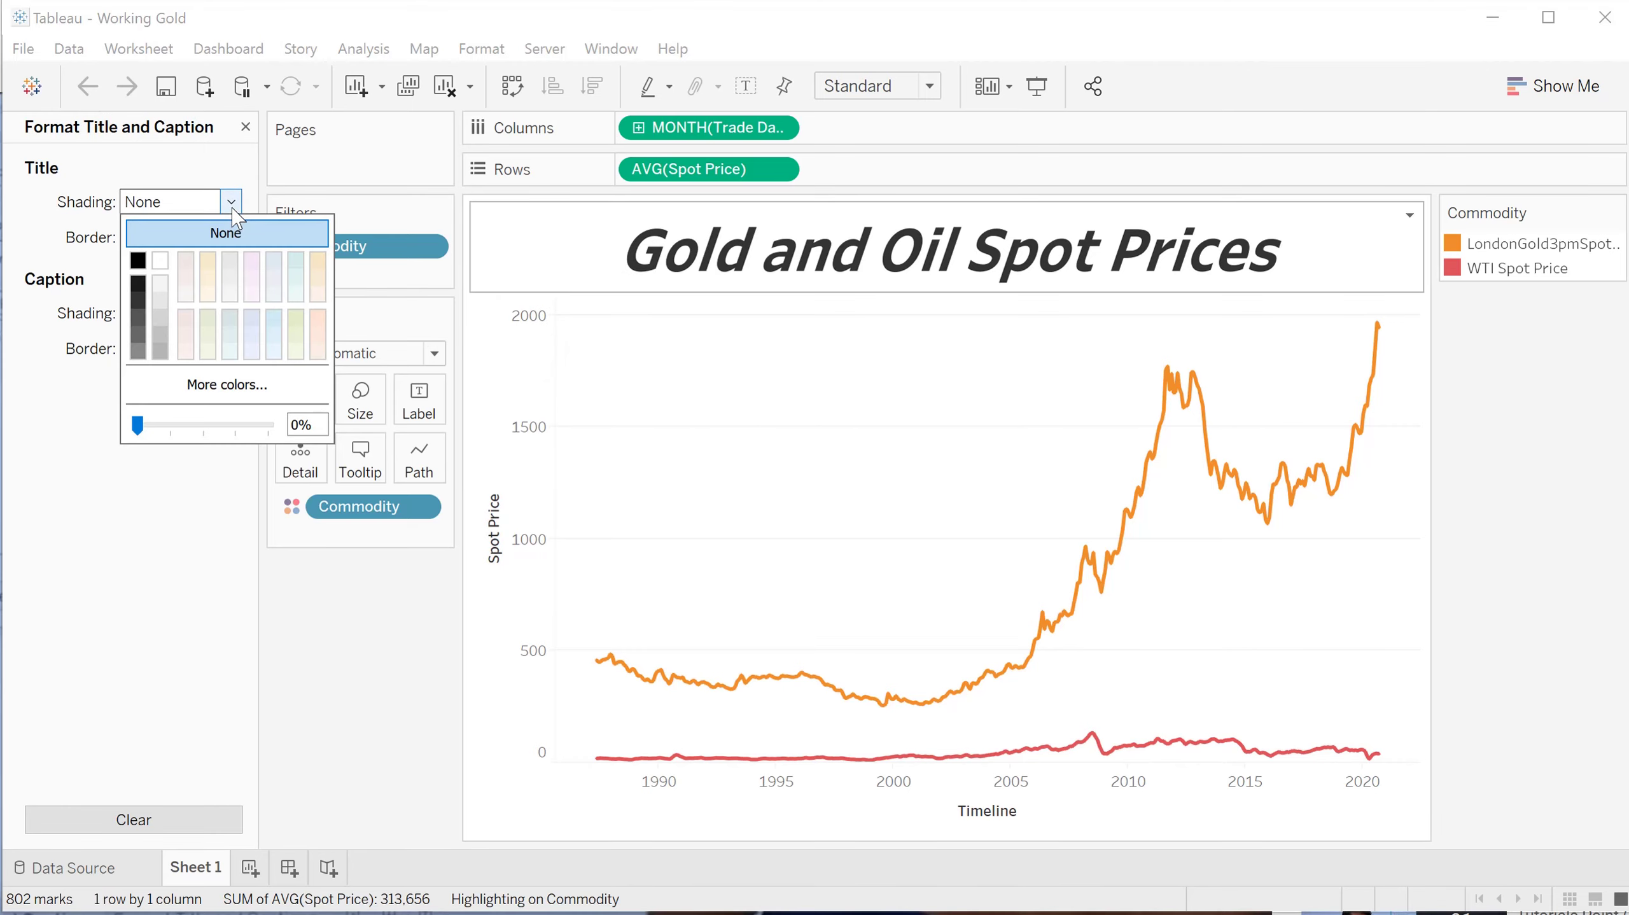
pyautogui.click(162, 317)
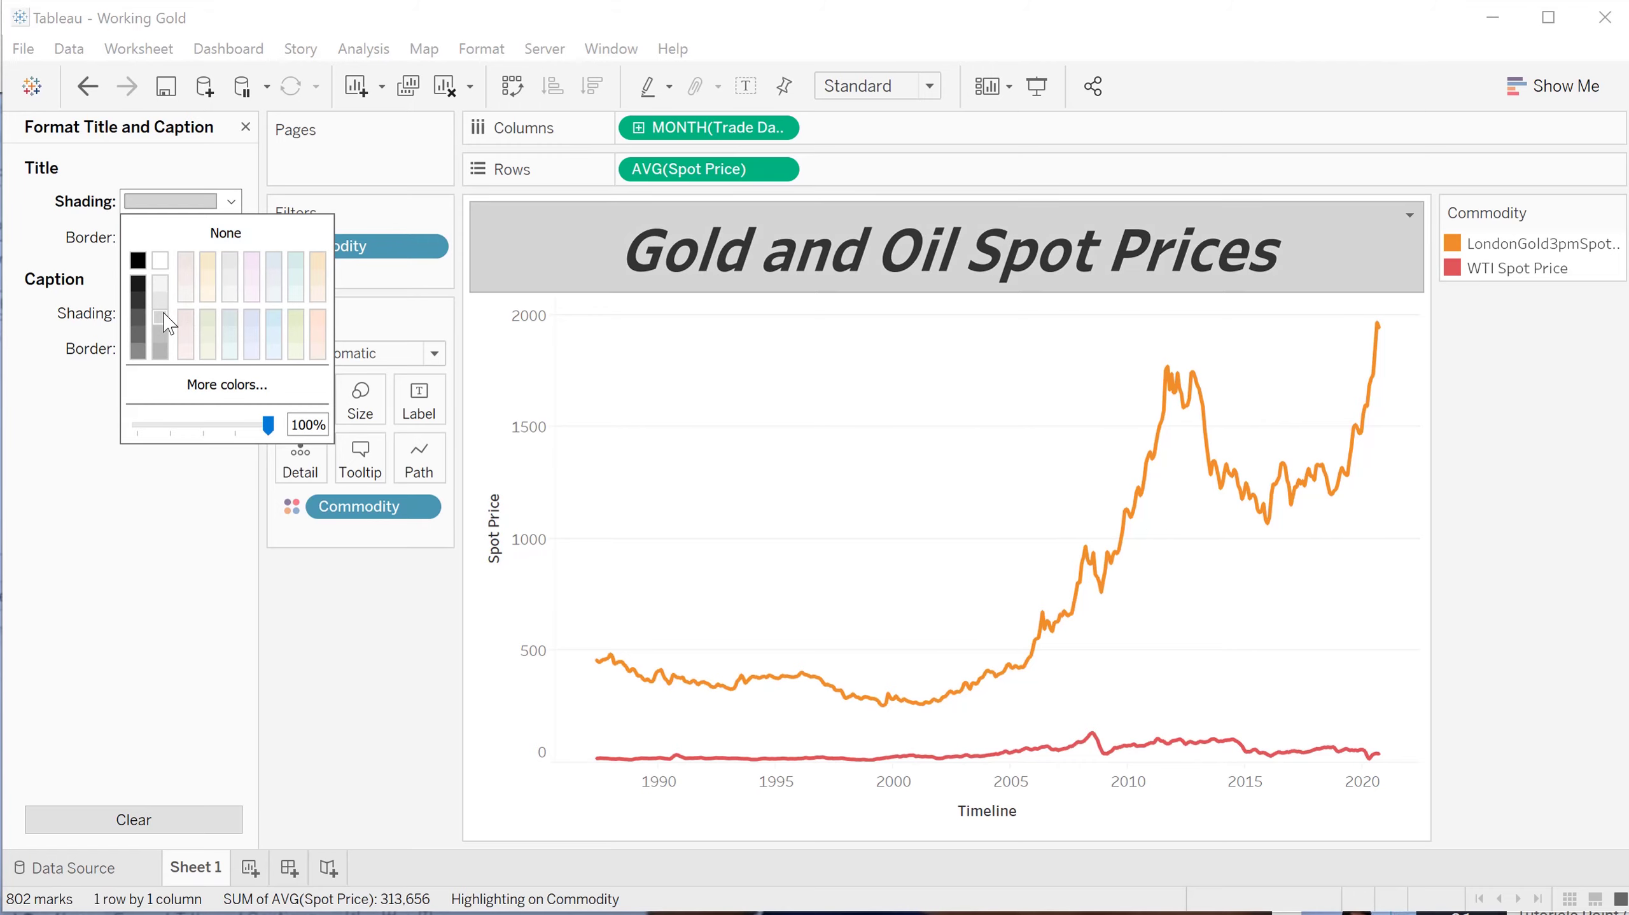
pyautogui.click(97, 256)
# Give the chart title a thick, solid black border.
pyautogui.click(229, 237)
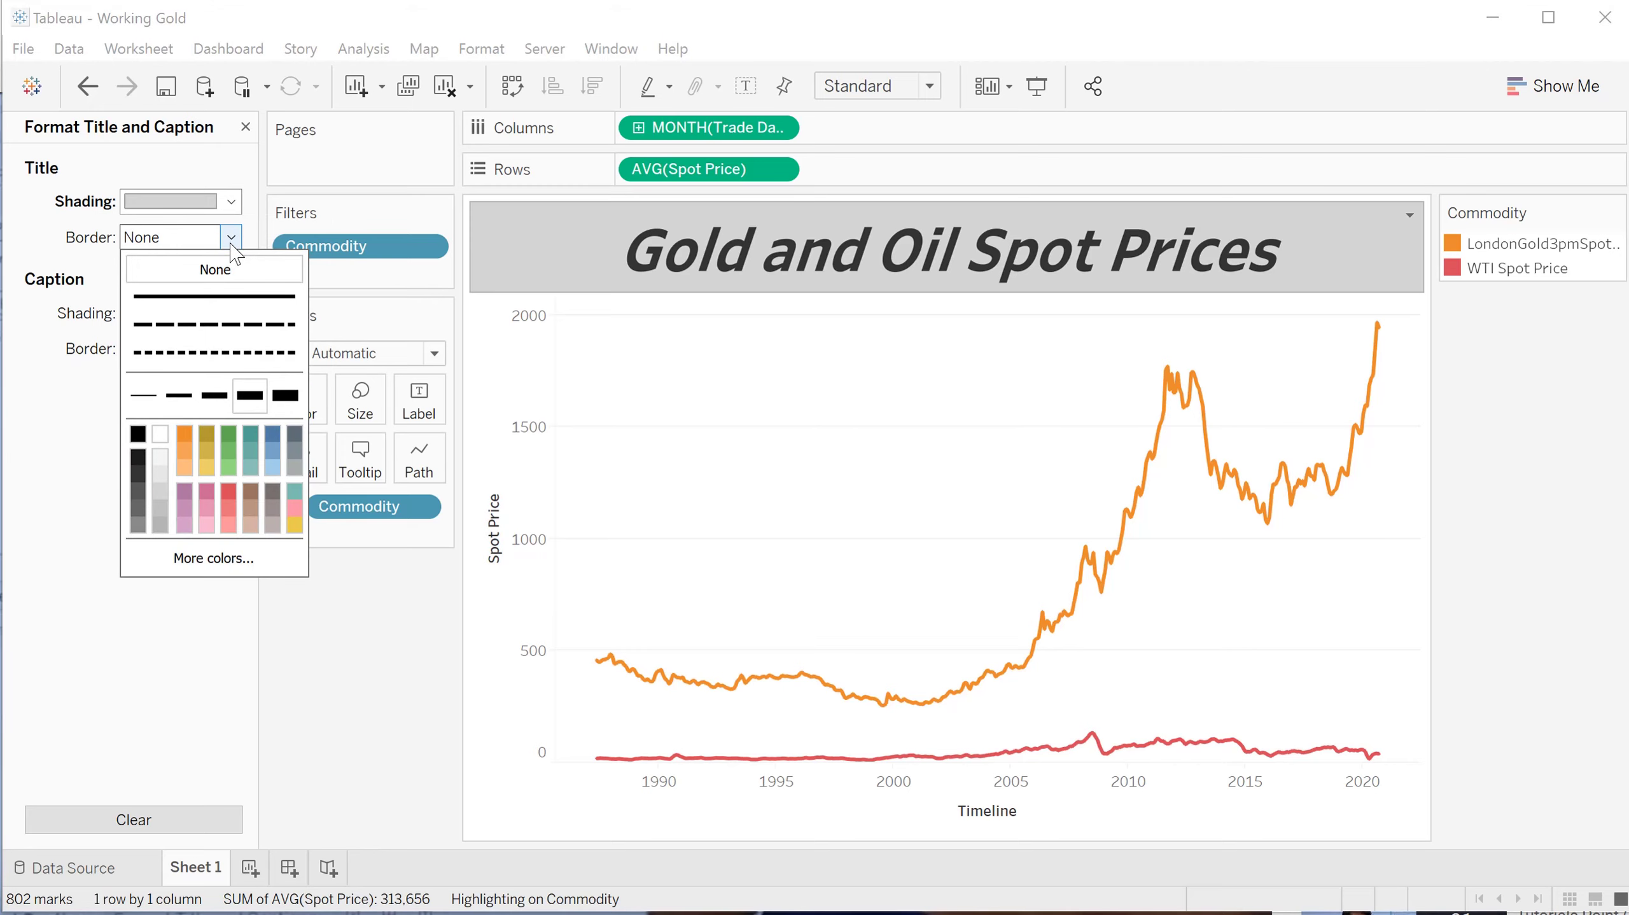
pyautogui.click(250, 395)
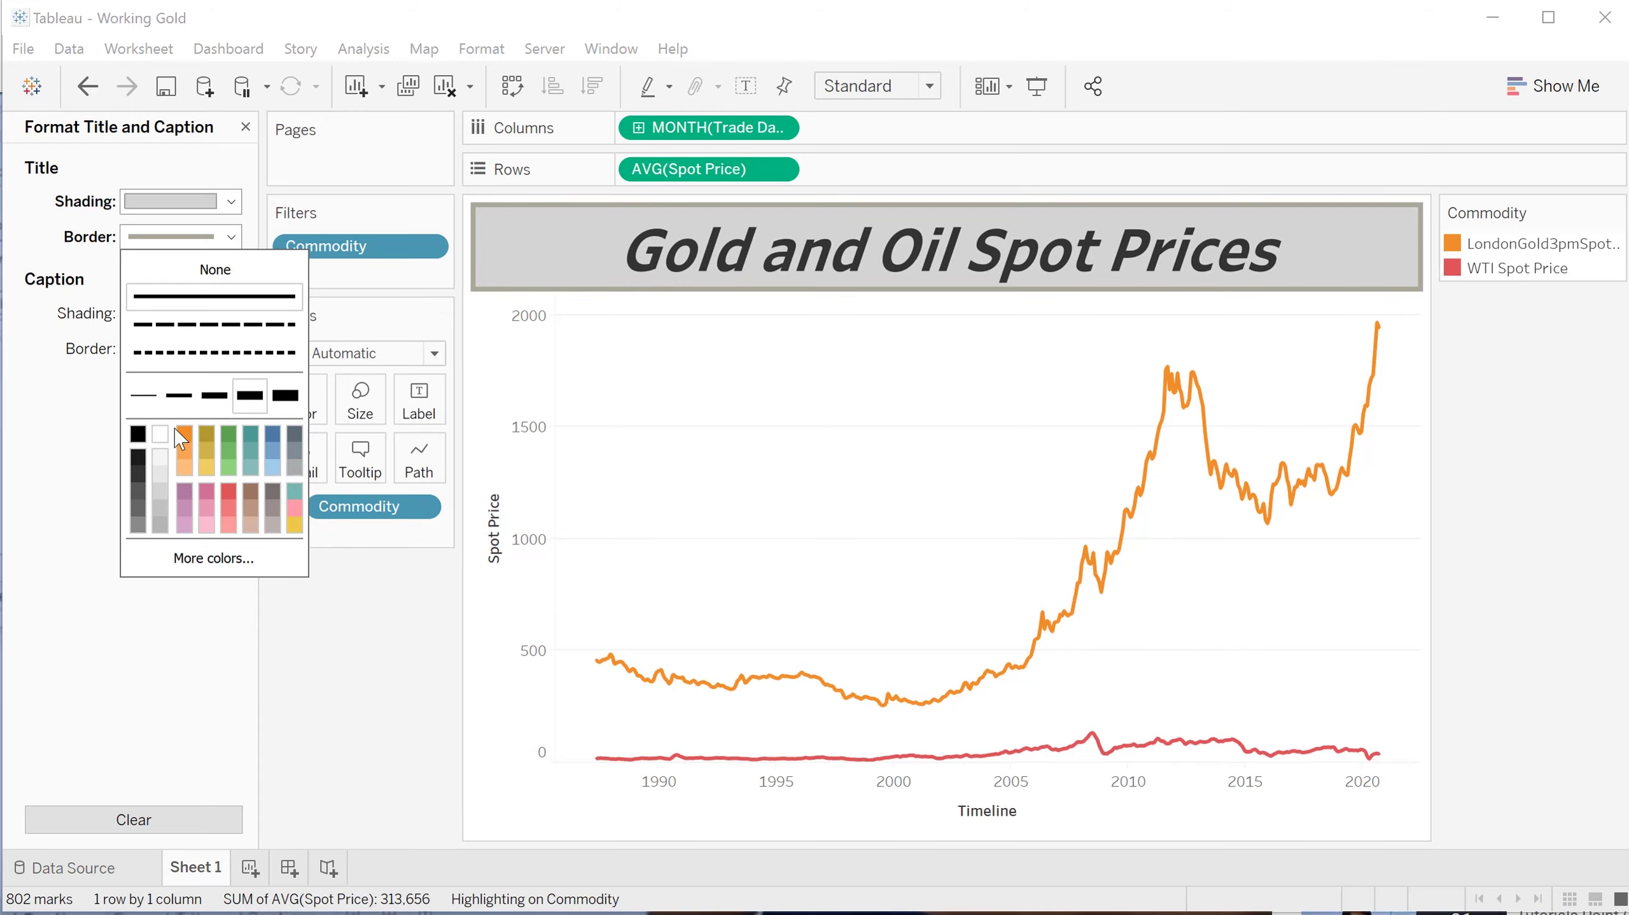
pyautogui.click(137, 434)
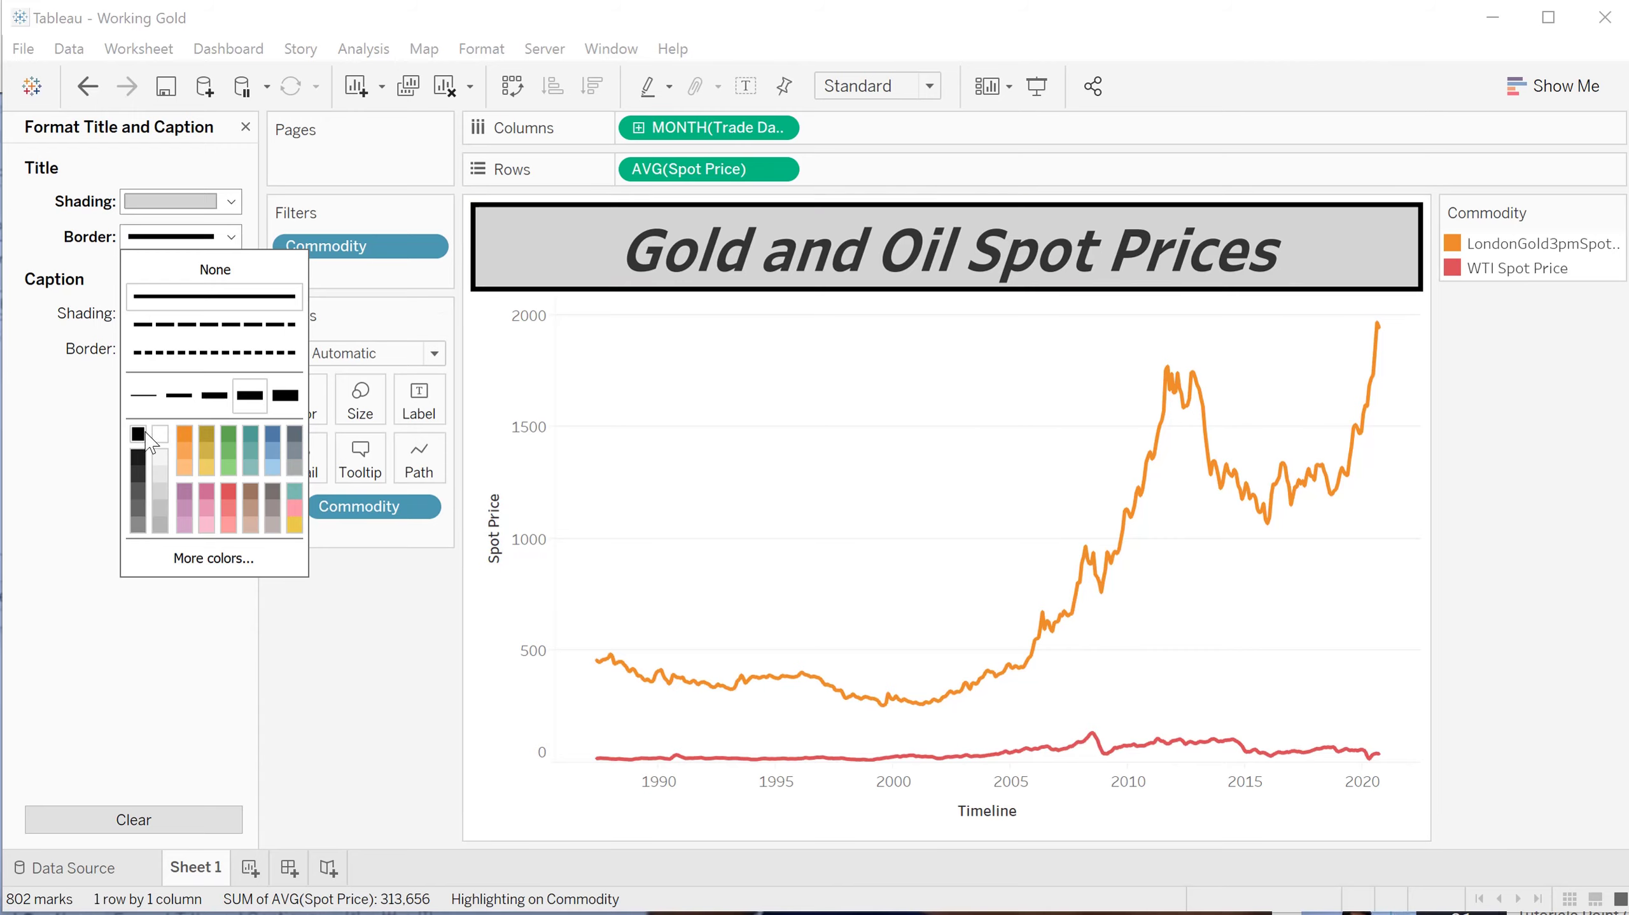
pyautogui.click(345, 666)
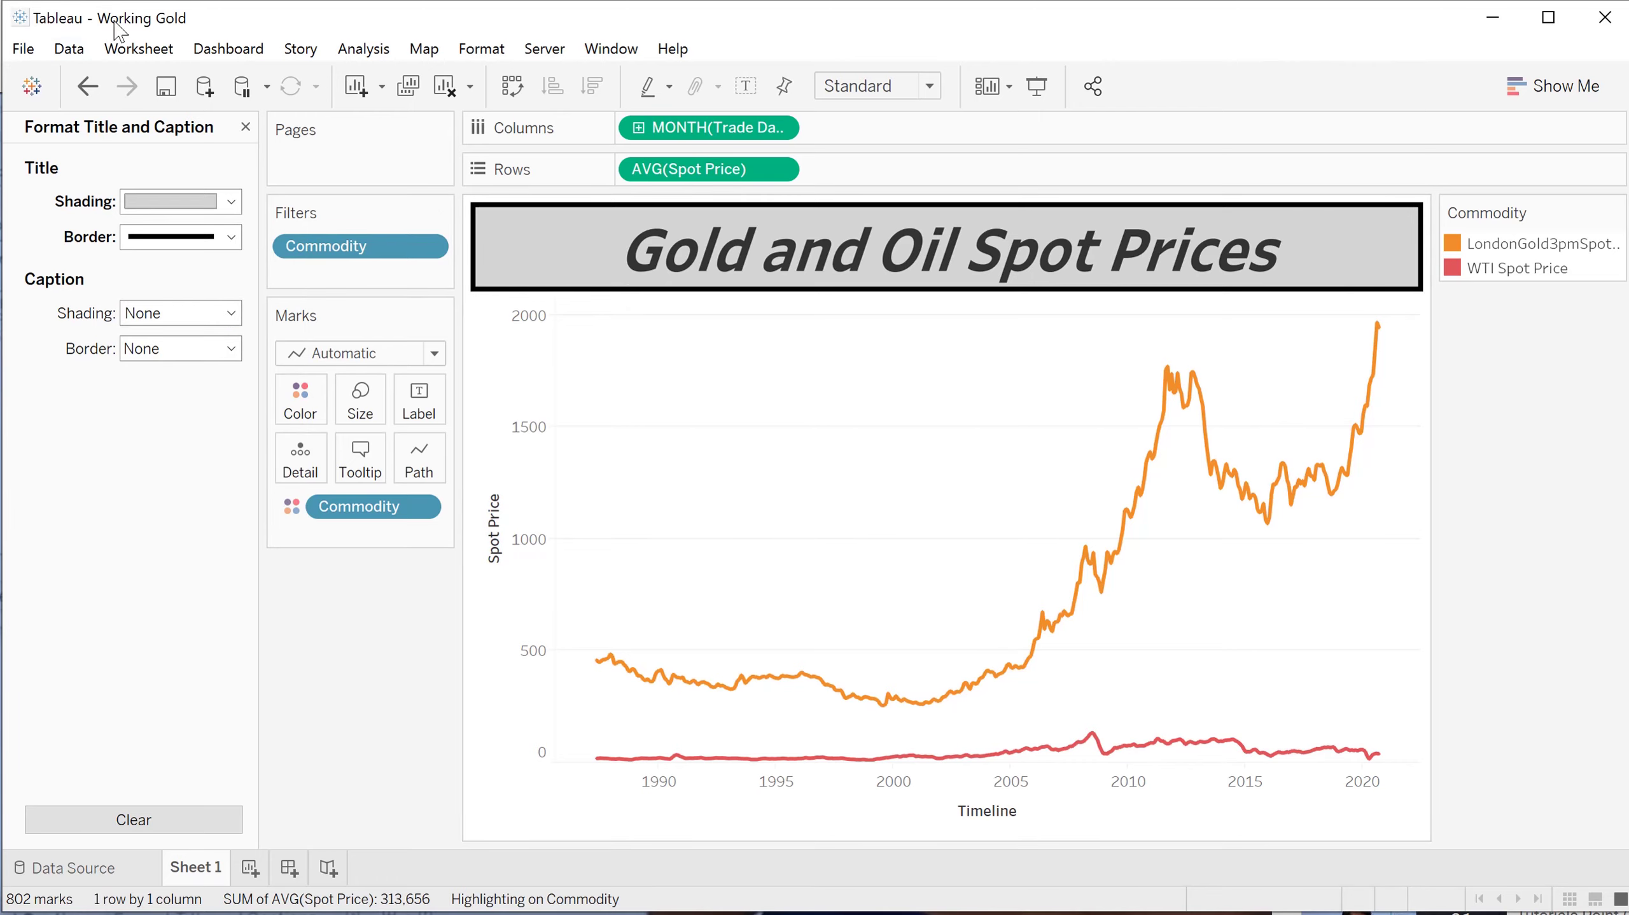
# Show the worksheet caption and replace its text with "This graphic compares gold and oil spot prices for more than the last 30 years.".
pyautogui.click(145, 54)
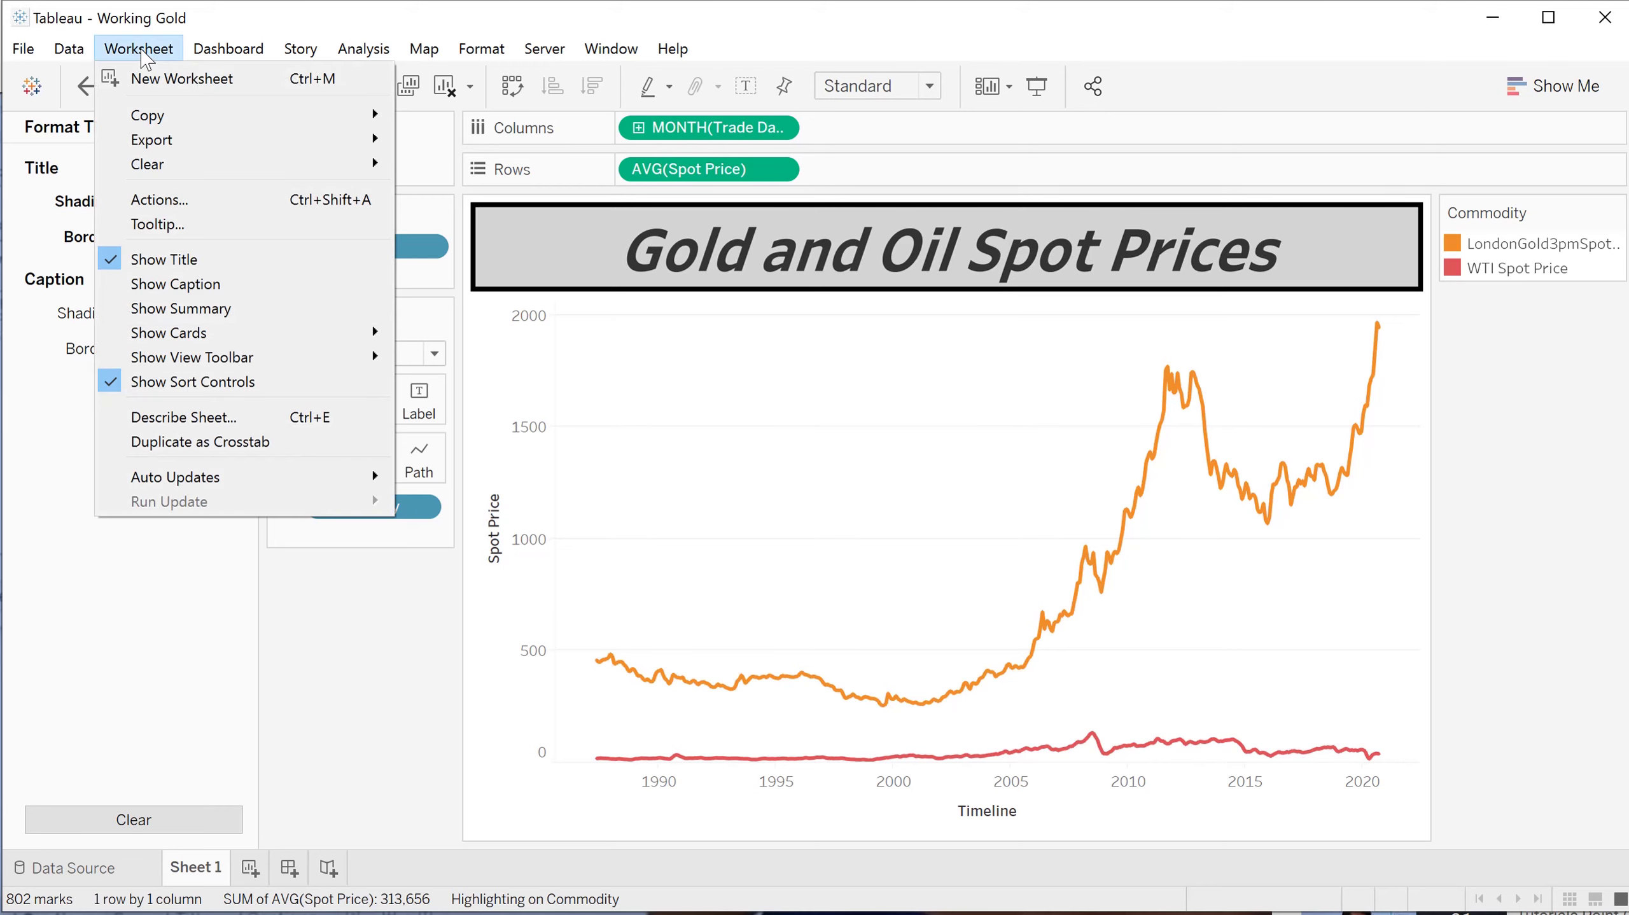
pyautogui.click(170, 283)
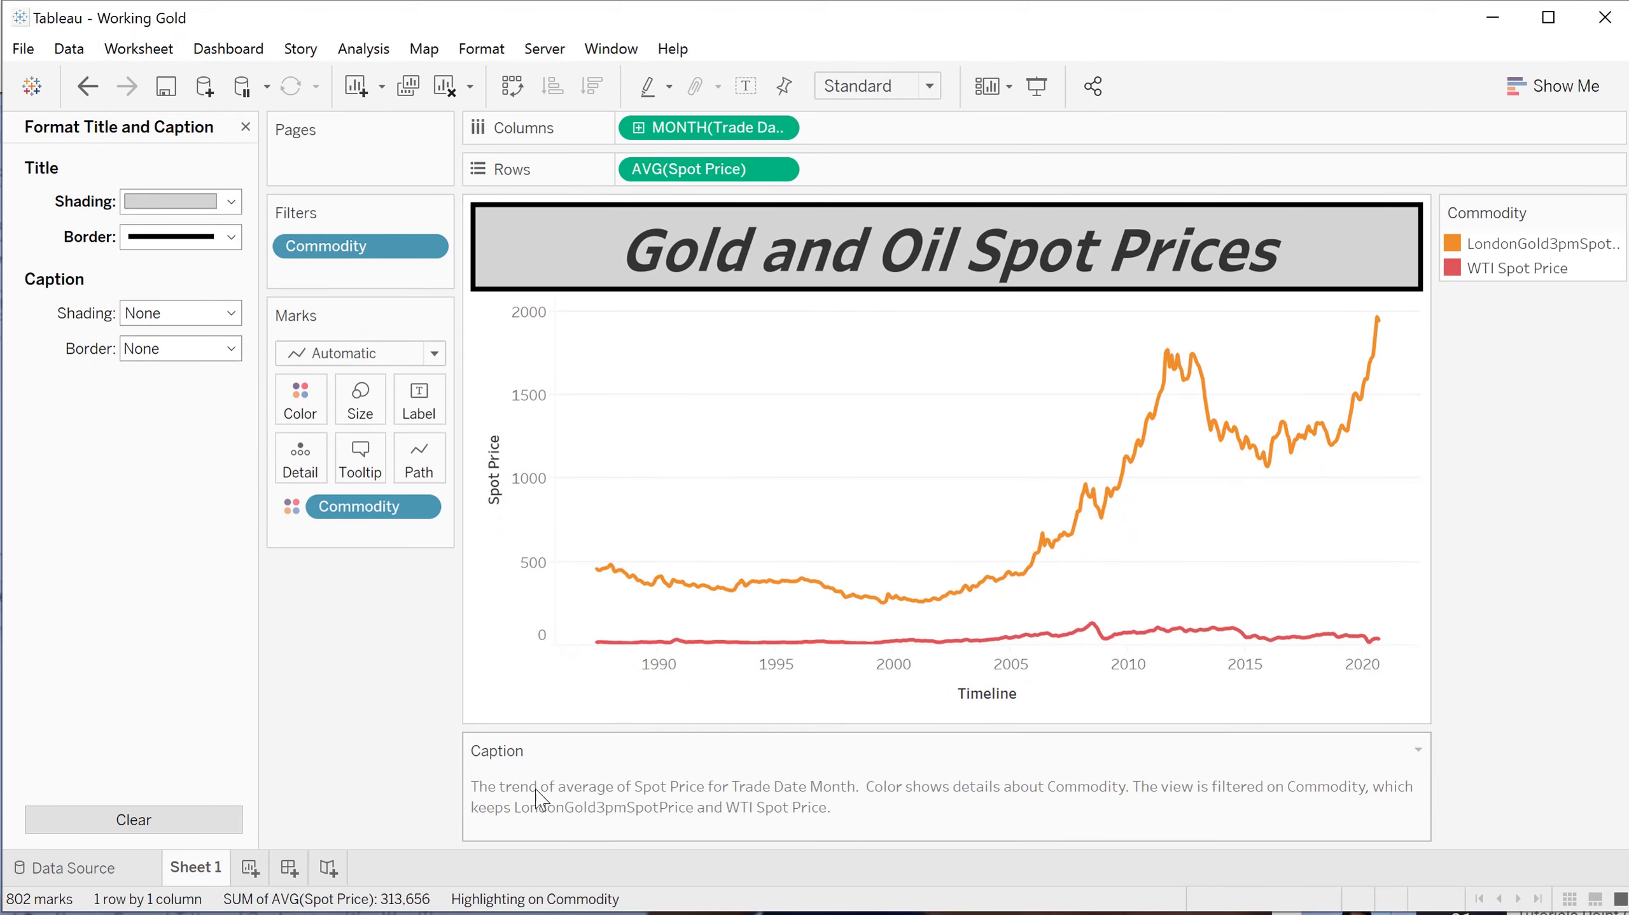
pyautogui.doubleClick(481, 800)
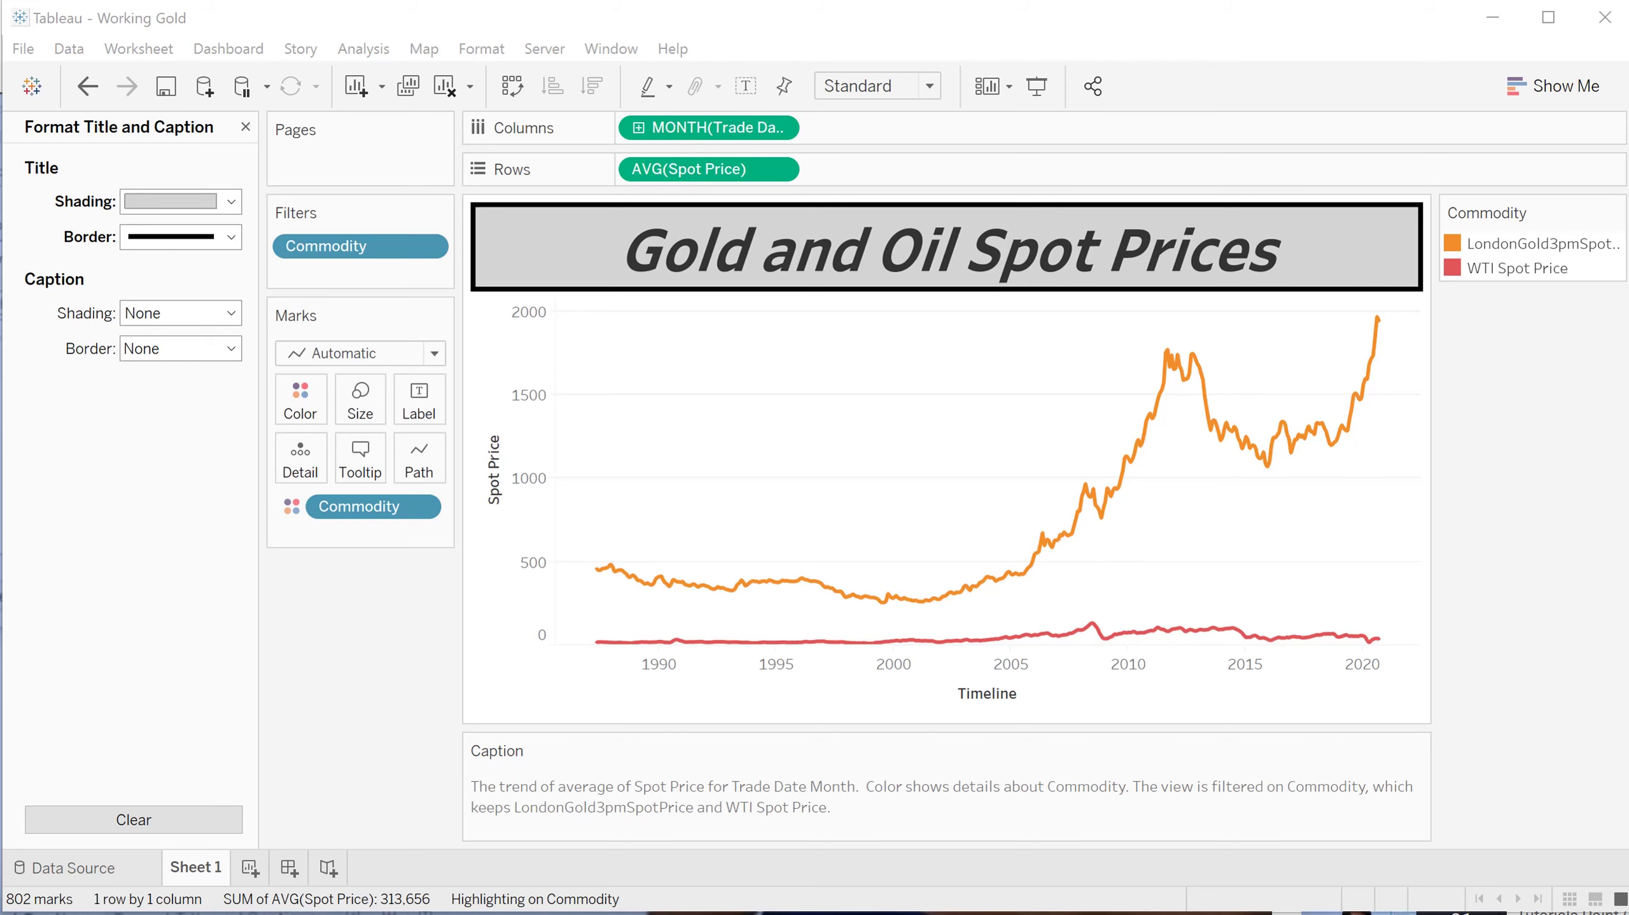
pyautogui.moveTo(530, 422); pyautogui.dragTo(858, 192)
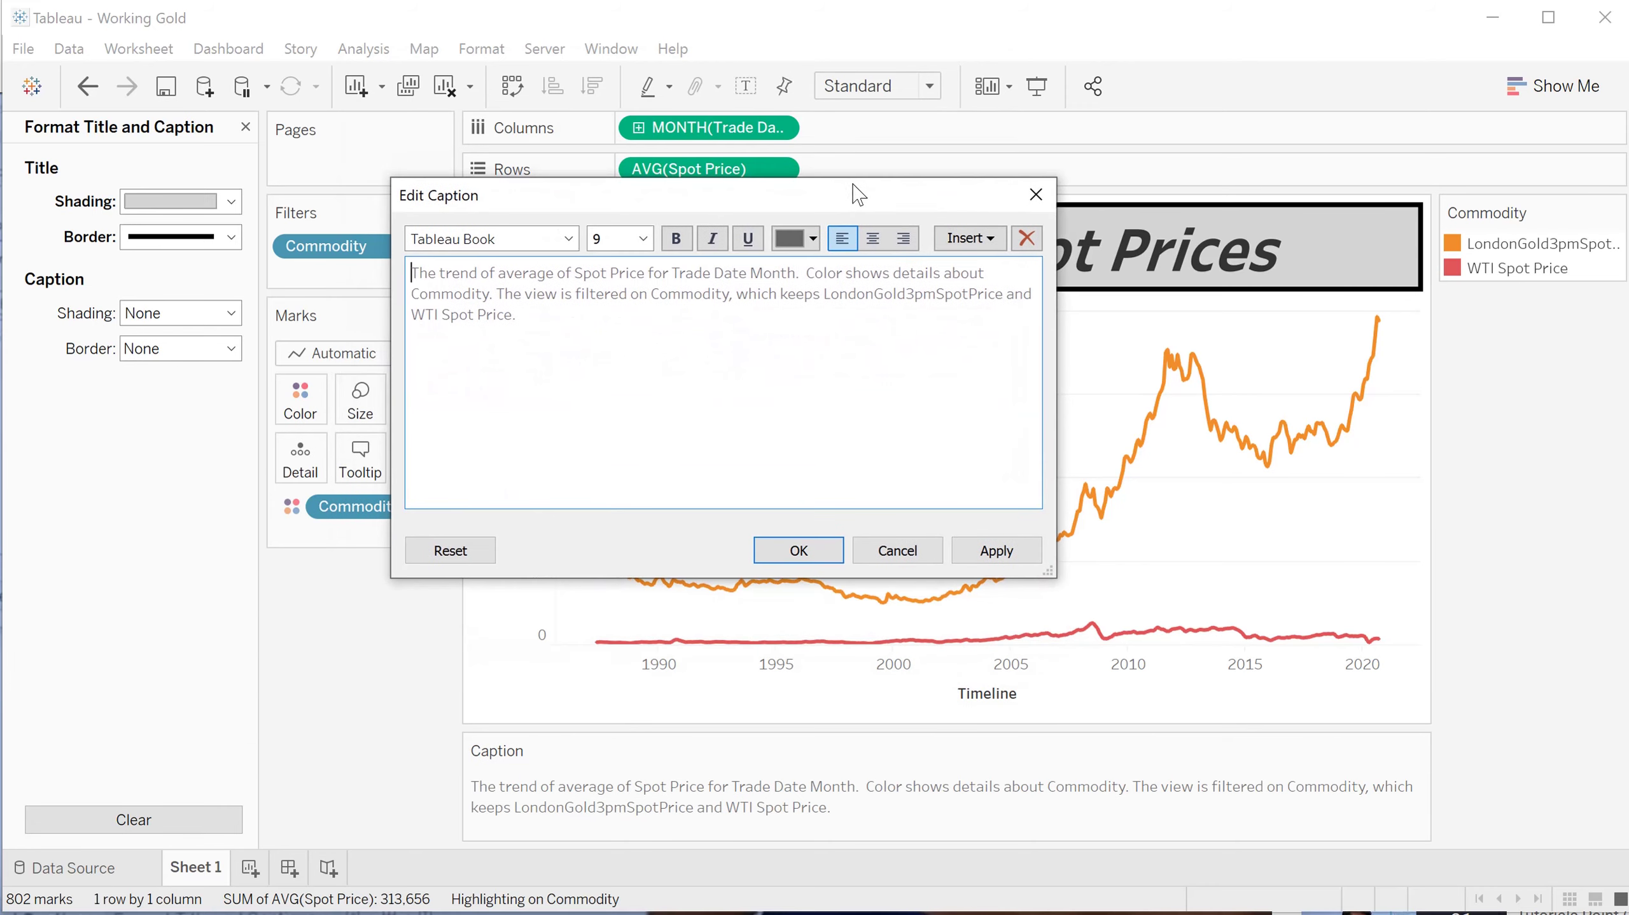
pyautogui.tripleClick(517, 314)
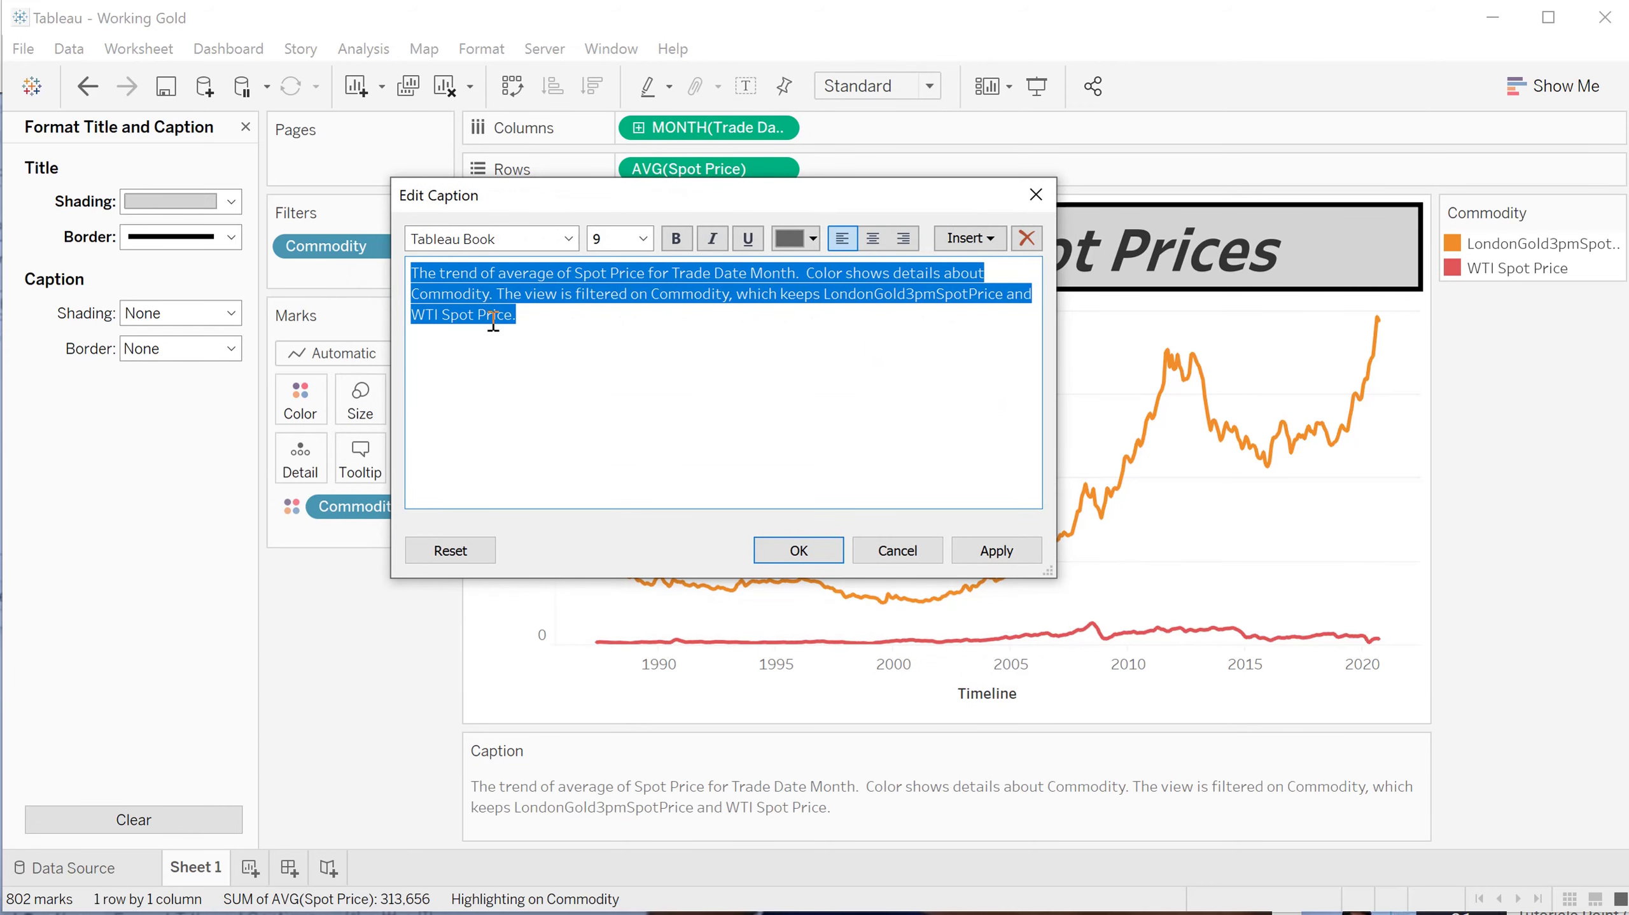
pyautogui.rightClick(473, 313)
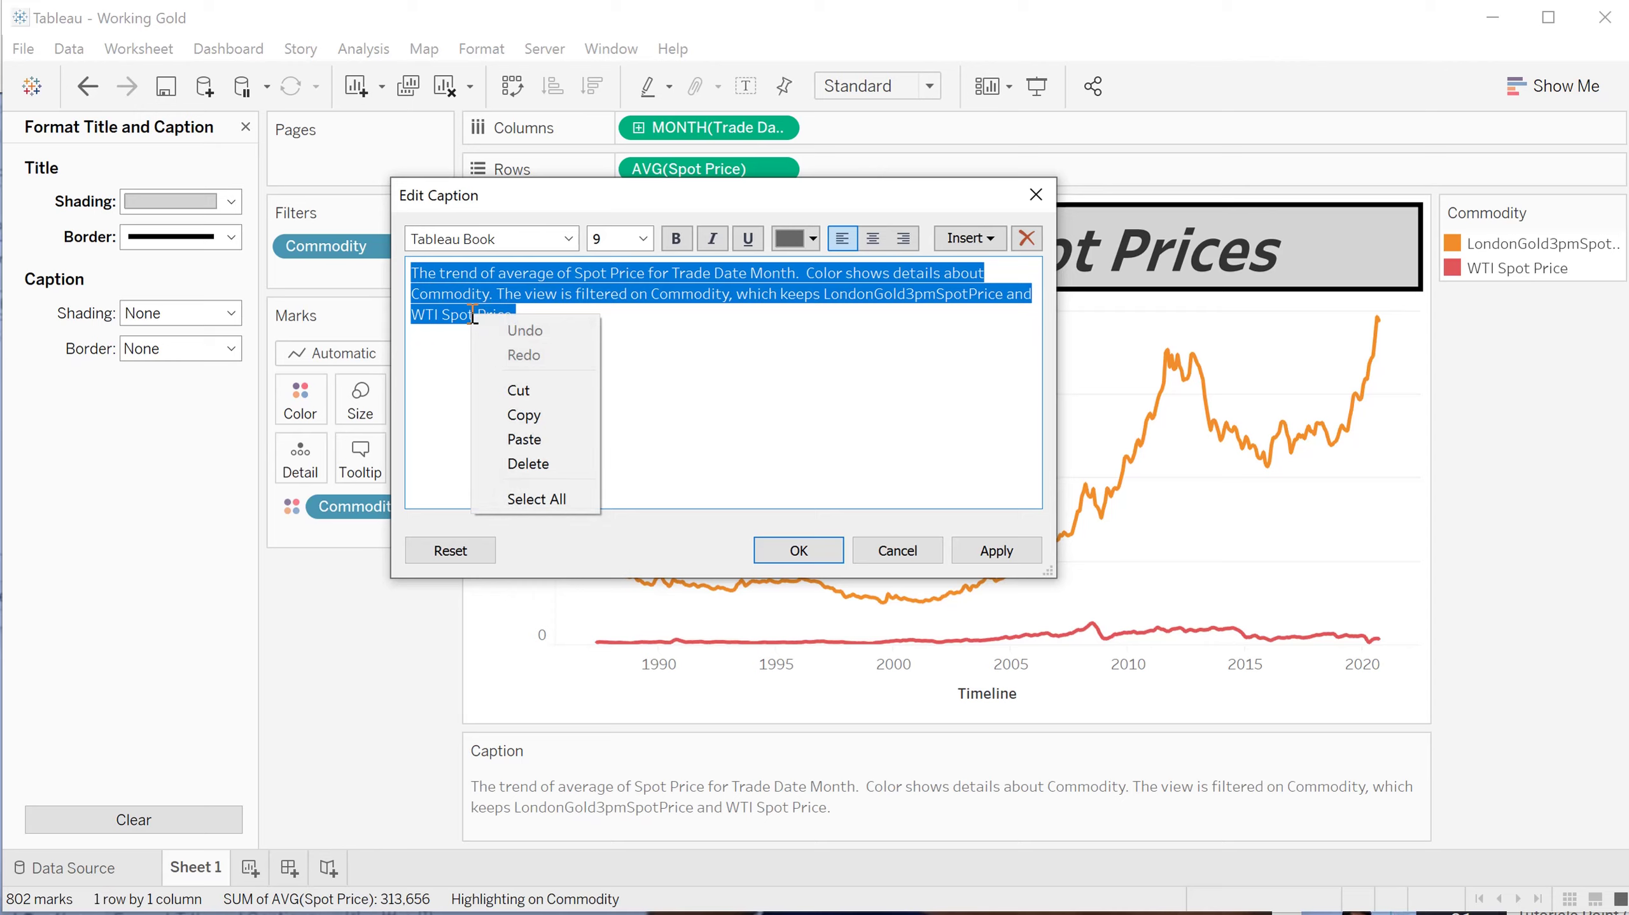
pyautogui.click(495, 436)
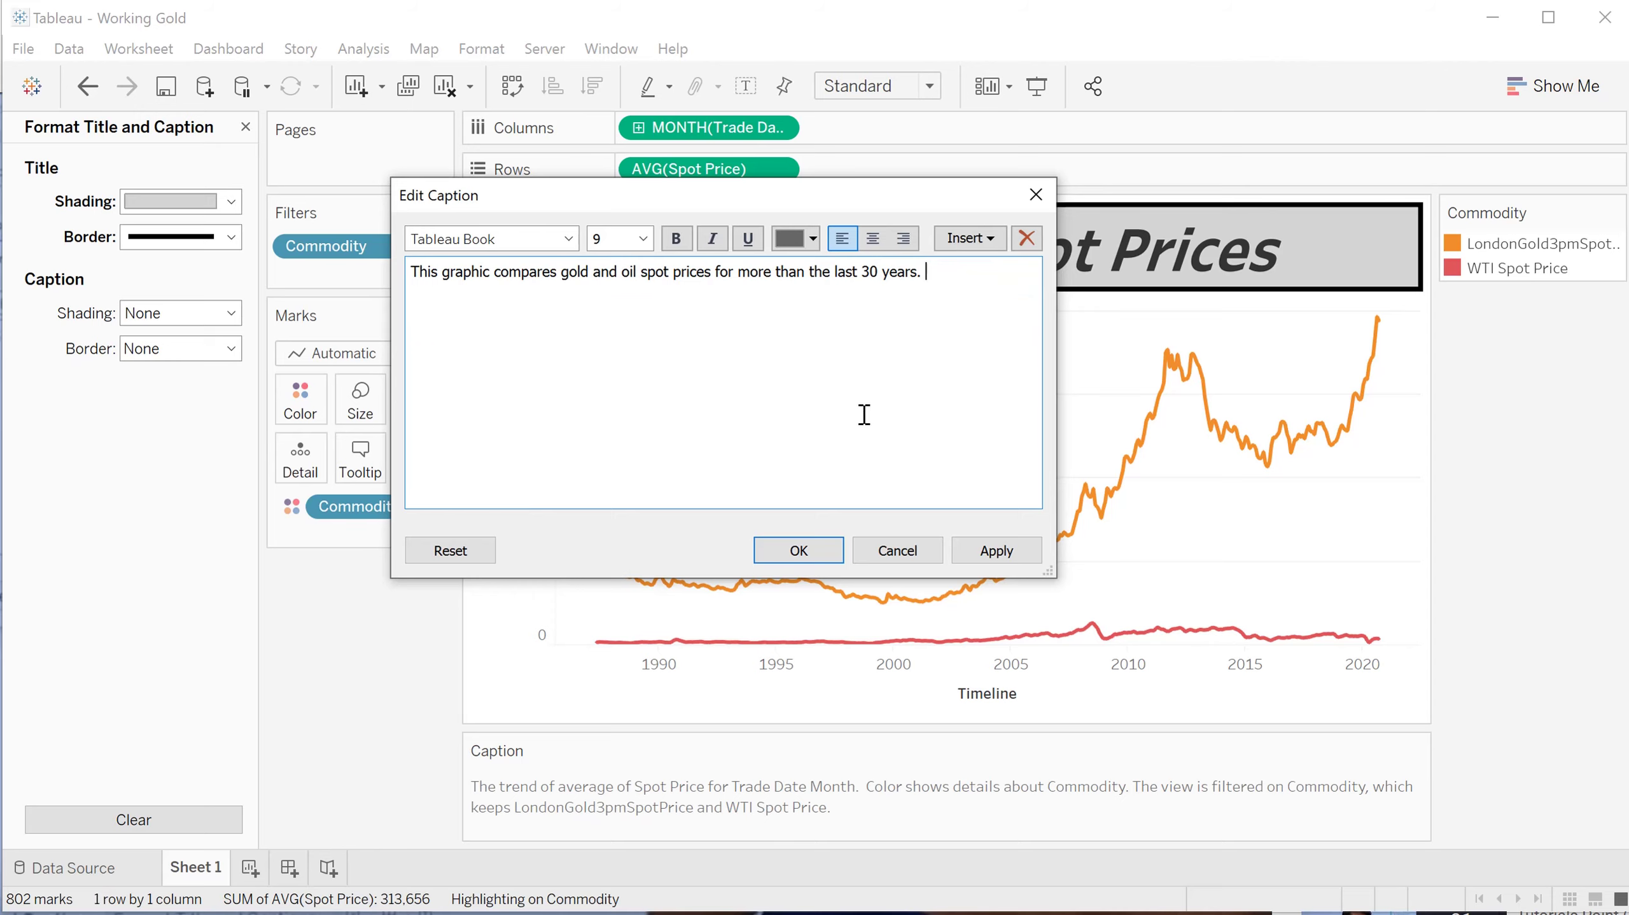
pyautogui.click(998, 551)
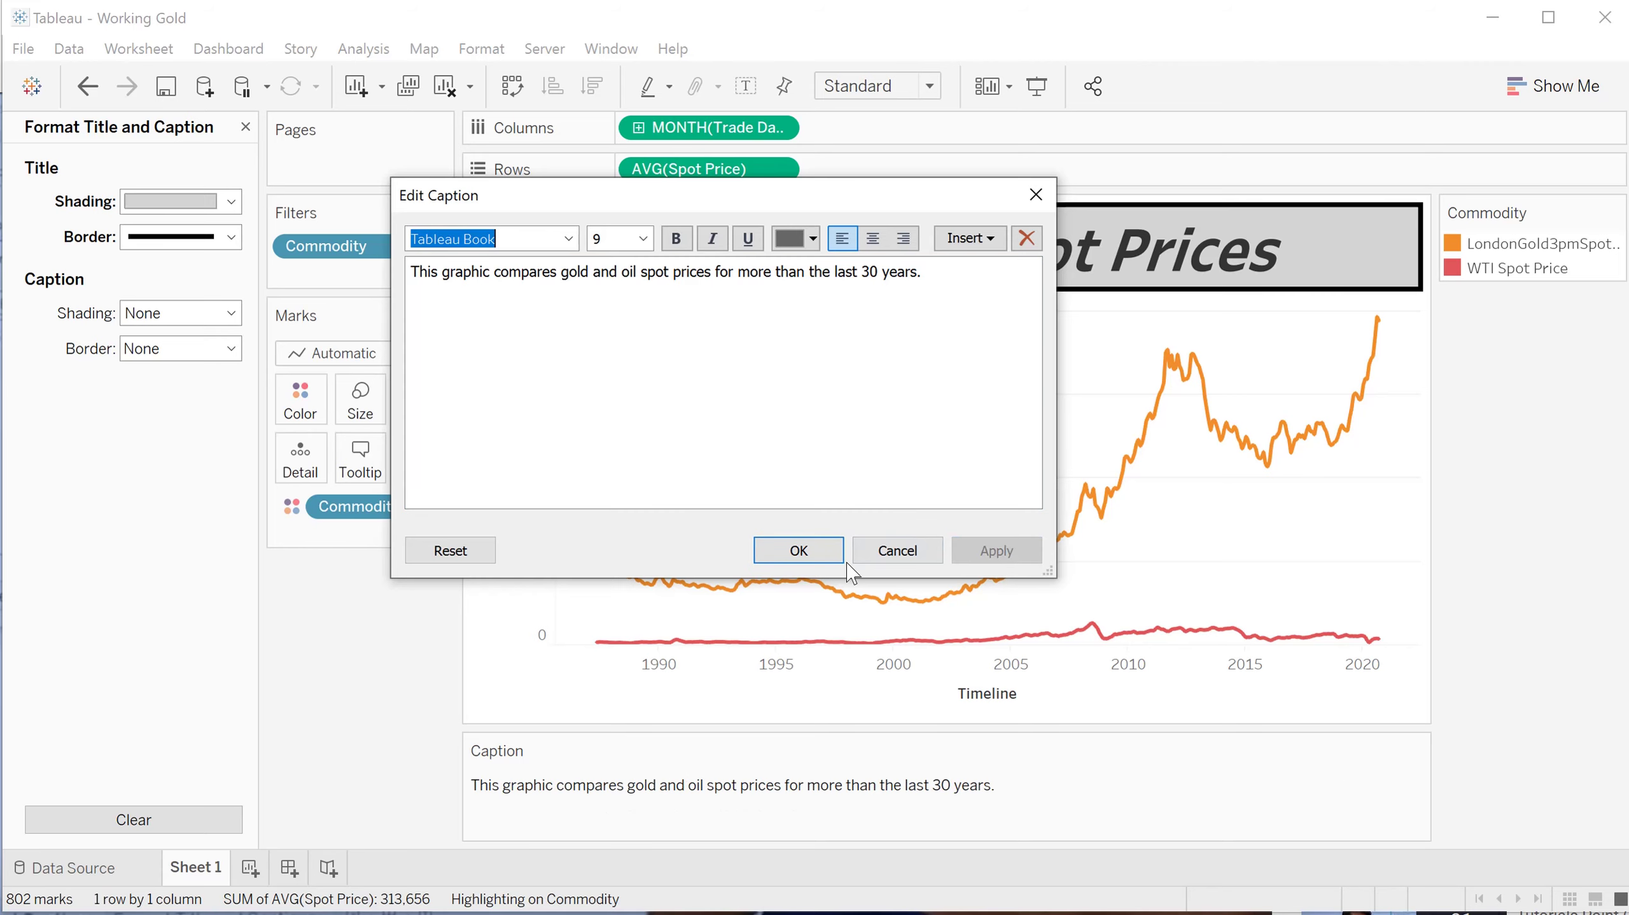
pyautogui.click(794, 552)
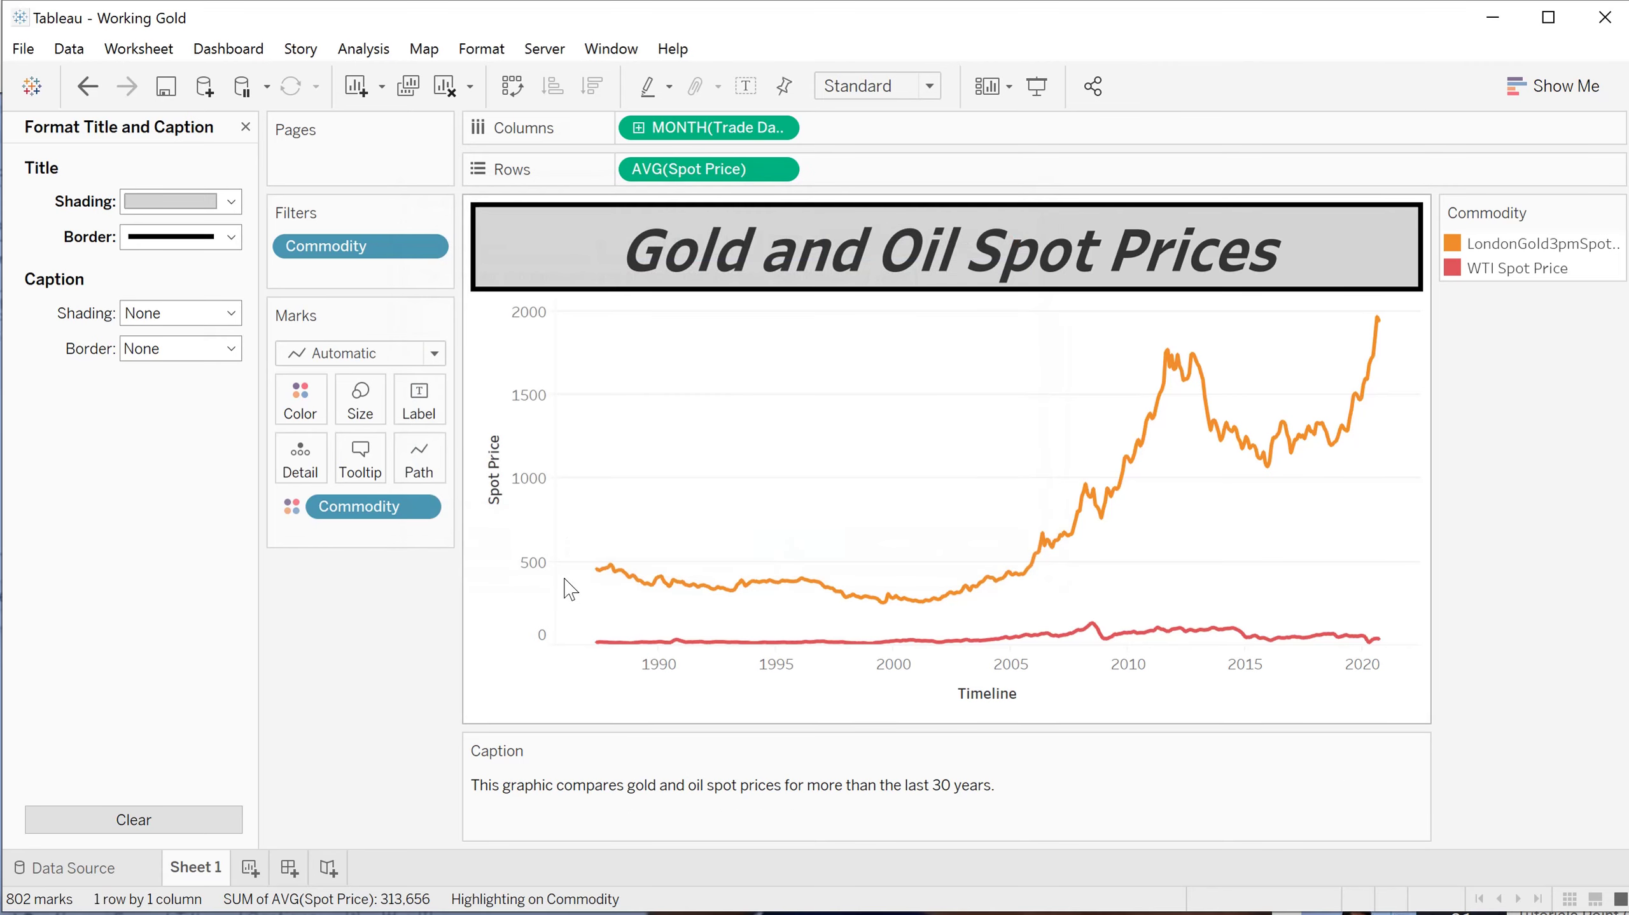
# Format the chart caption with a light blue background shading at 100% opacity.
pyautogui.click(232, 313)
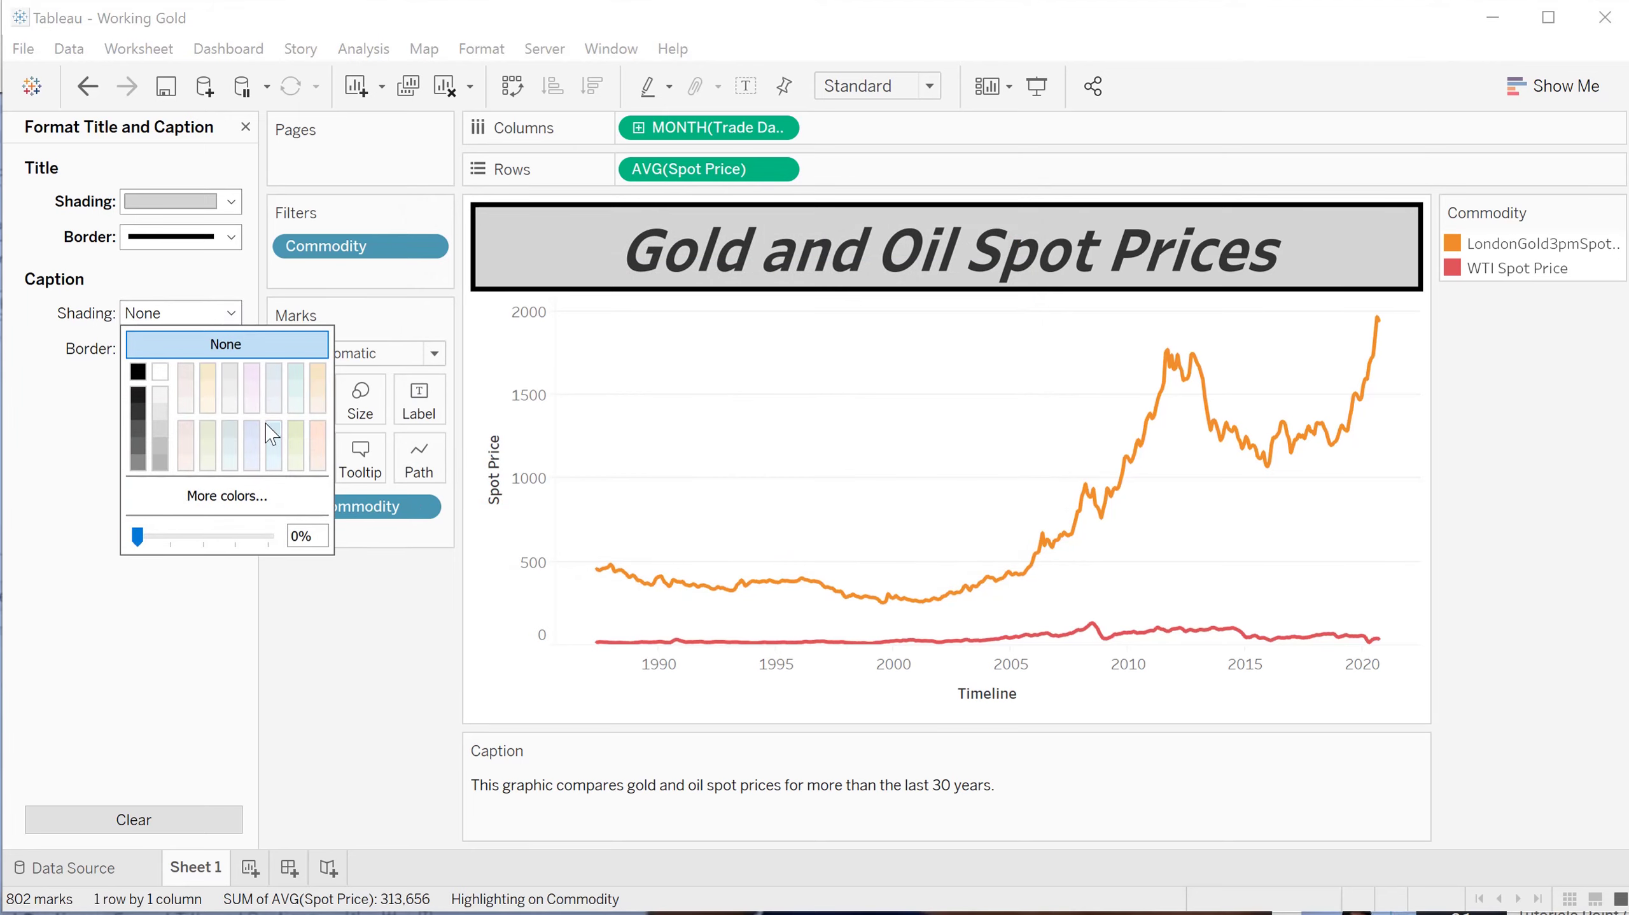
pyautogui.click(273, 438)
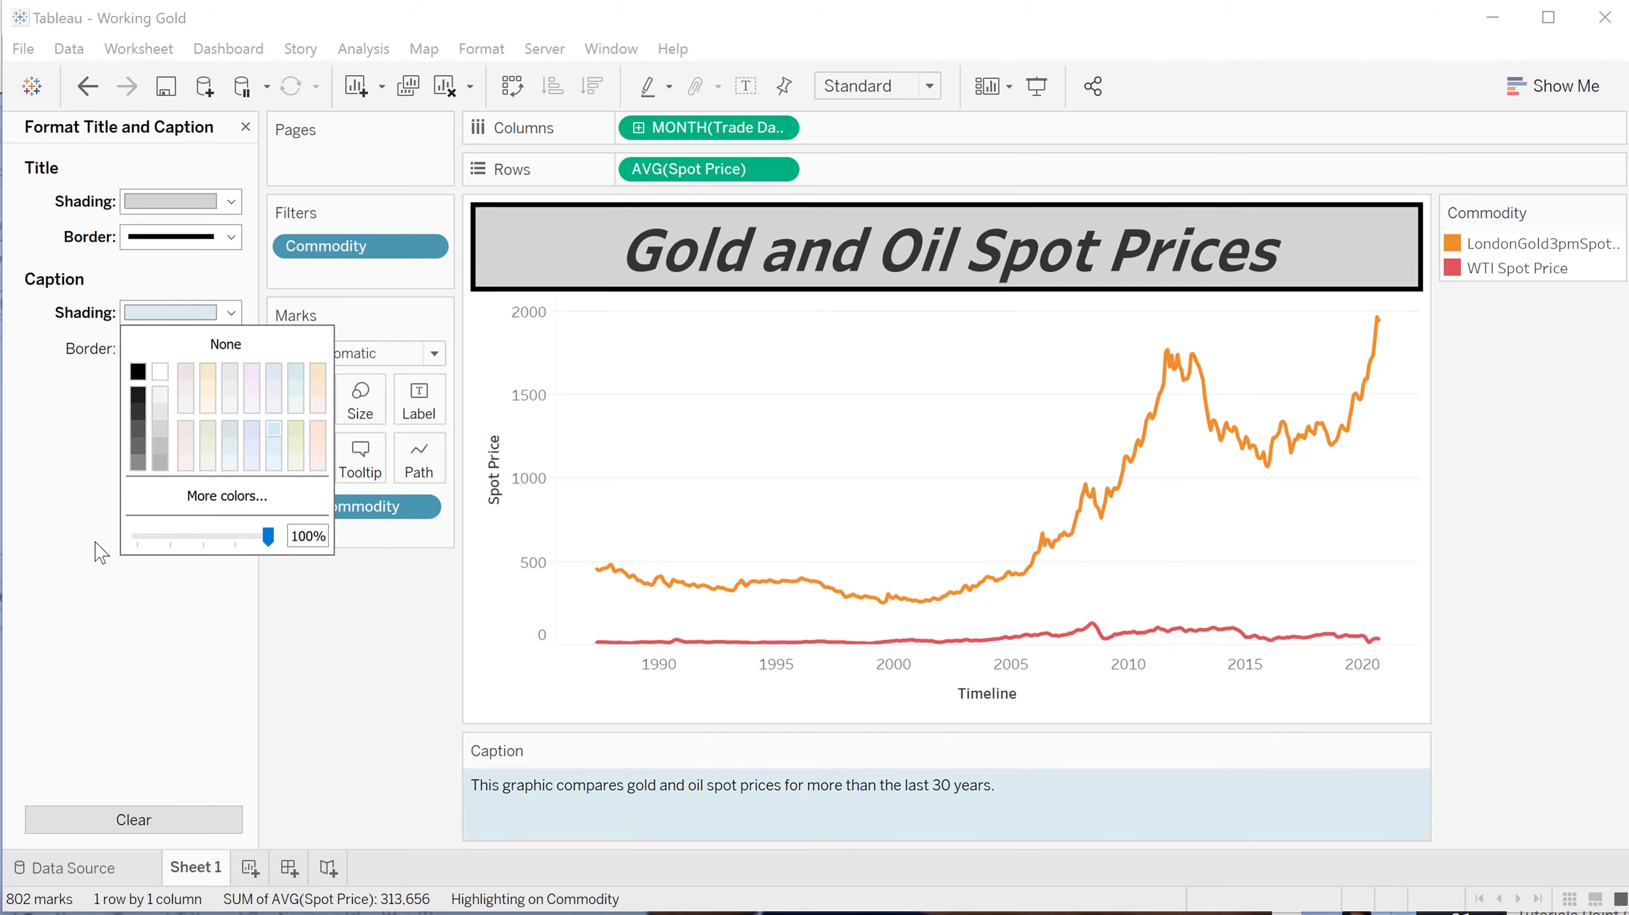
pyautogui.click(58, 499)
# Give the caption a solid black border in the second-thinnest line weight and close the title and caption formatting.
pyautogui.click(230, 348)
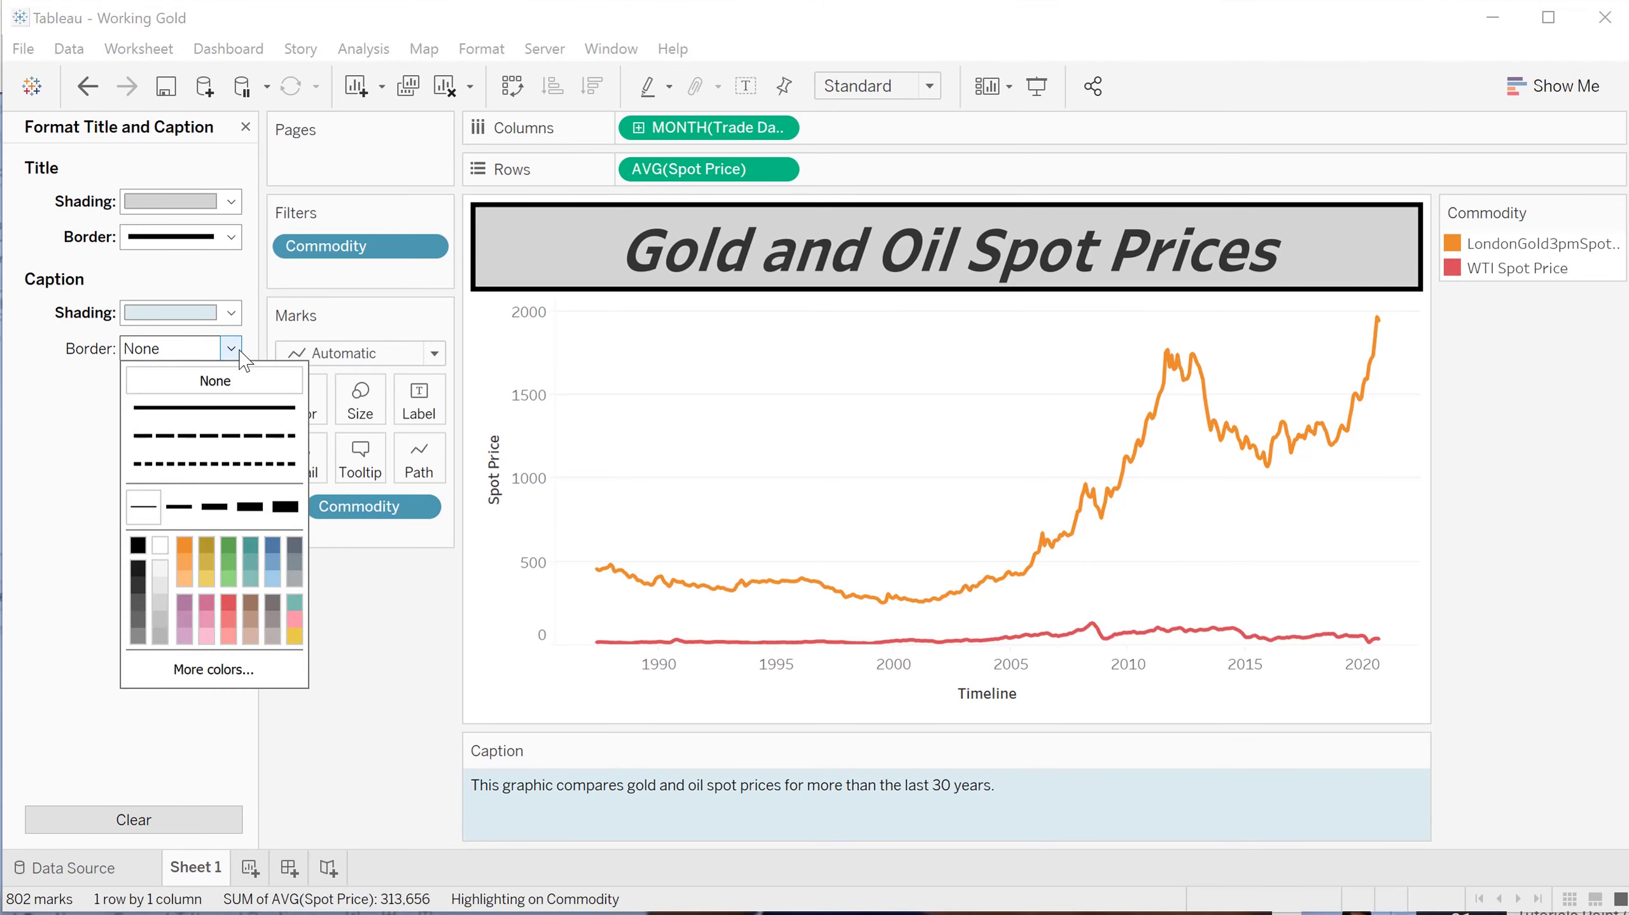
pyautogui.click(179, 507)
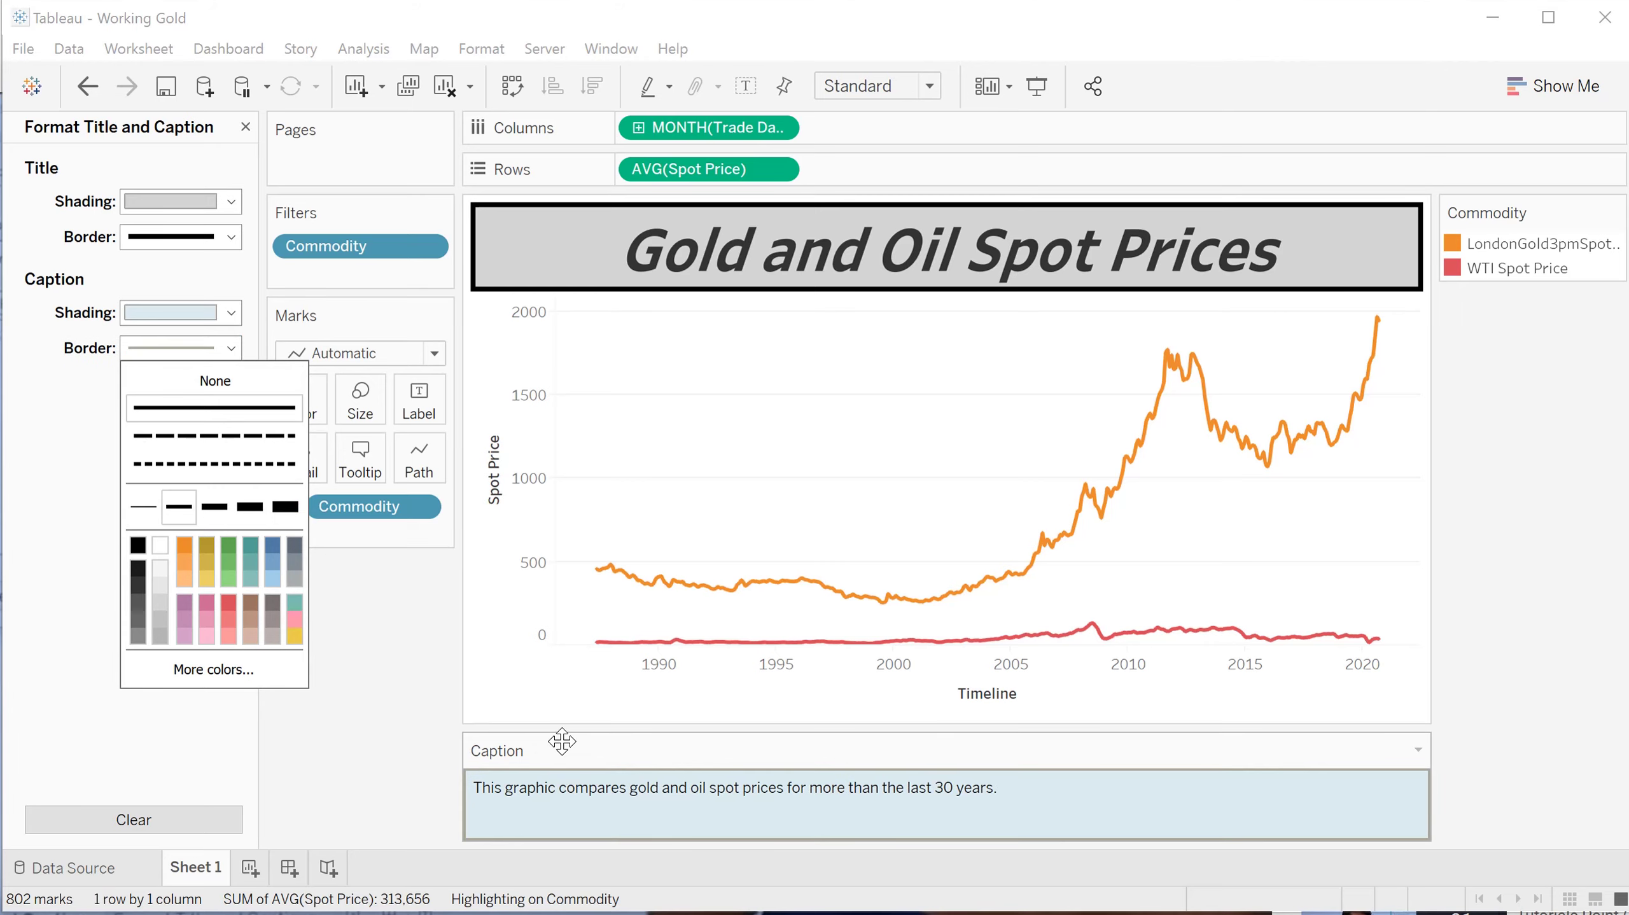
pyautogui.click(138, 545)
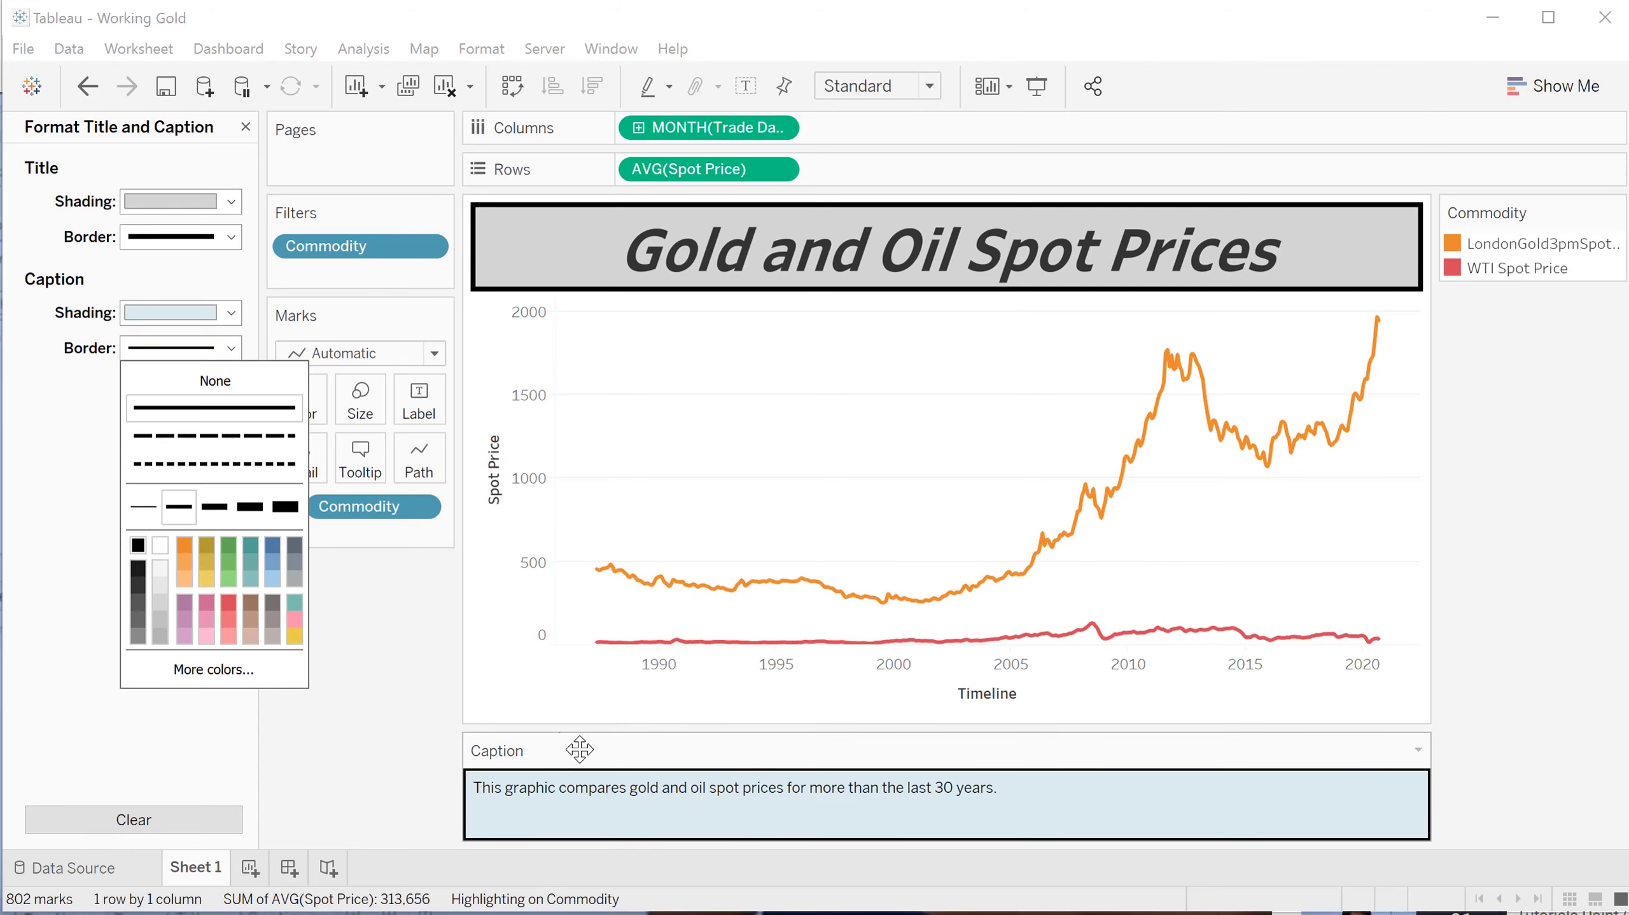
pyautogui.click(517, 744)
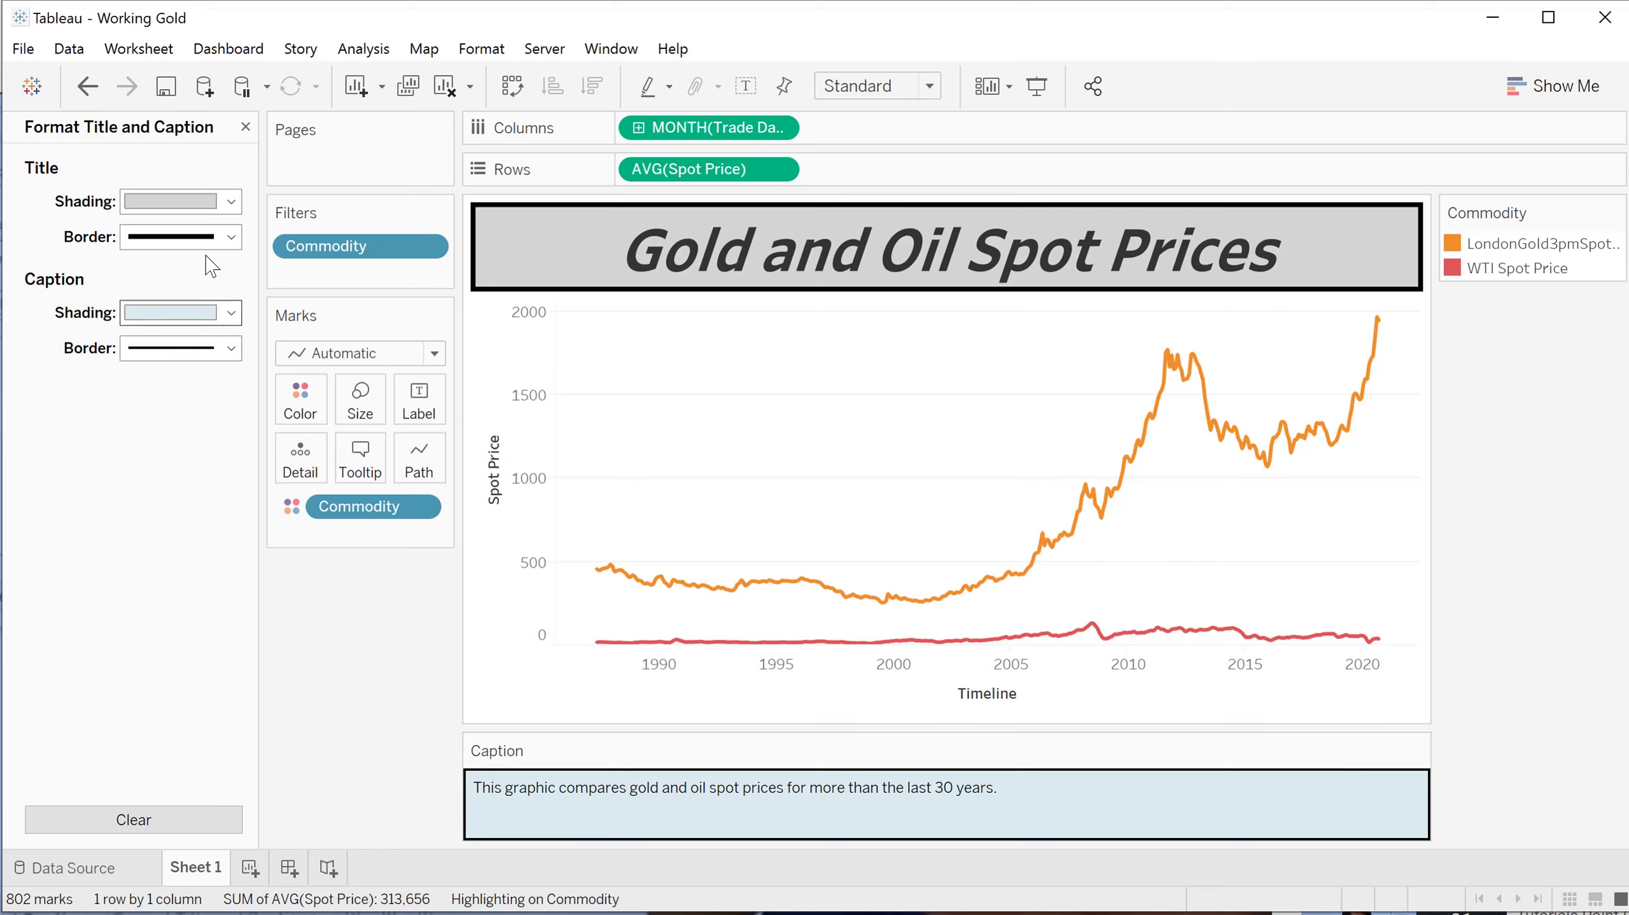
pyautogui.click(245, 127)
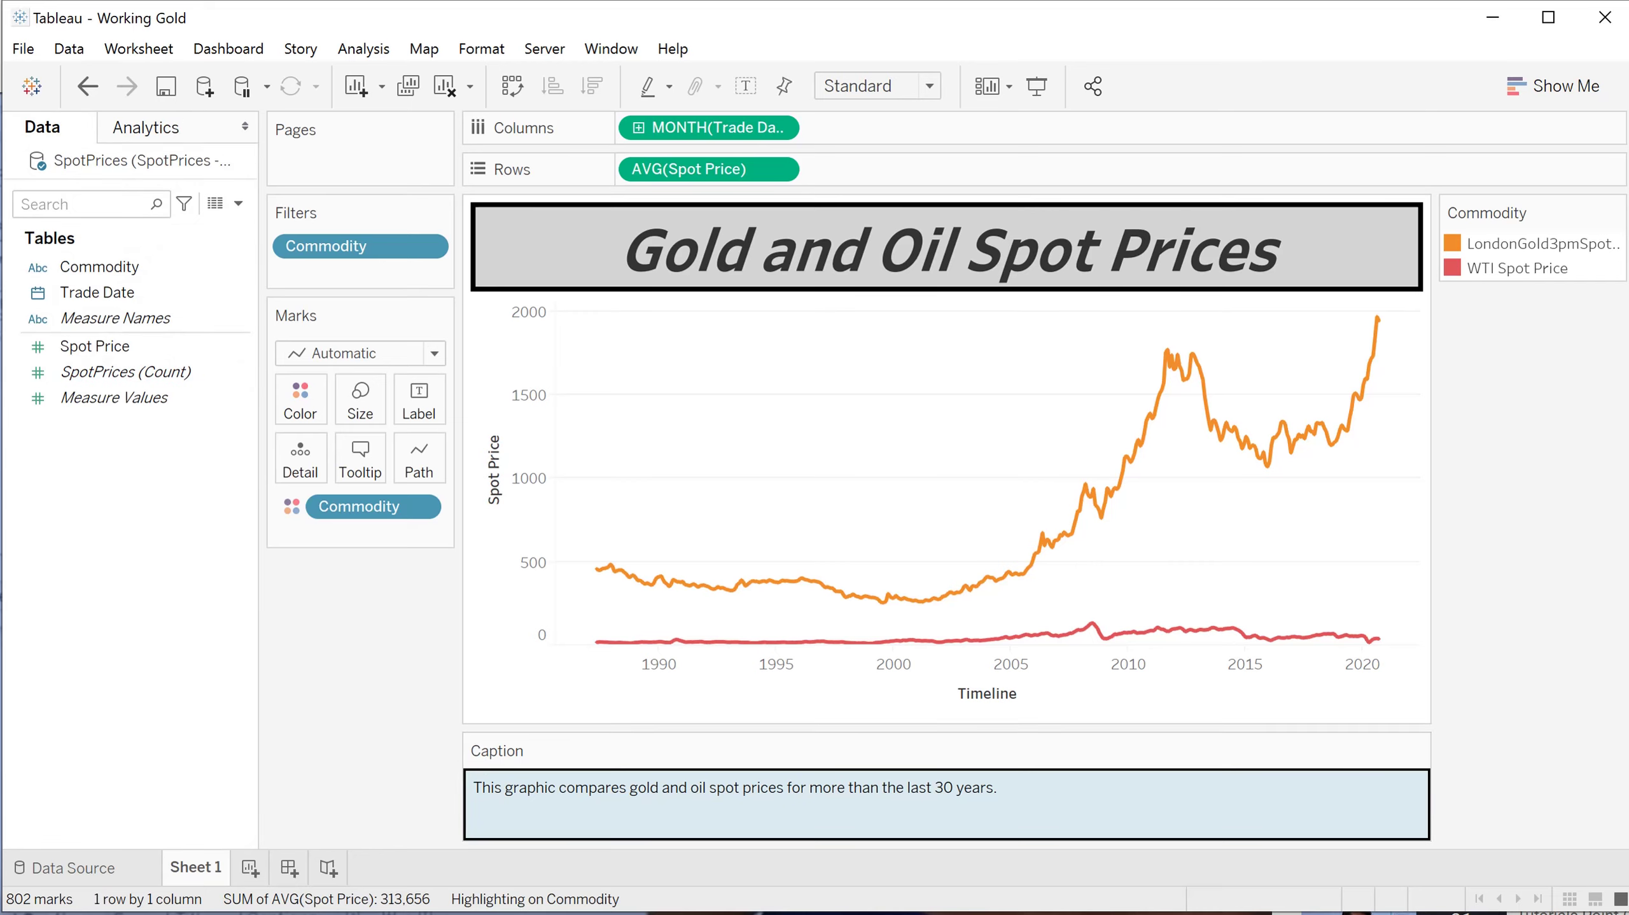